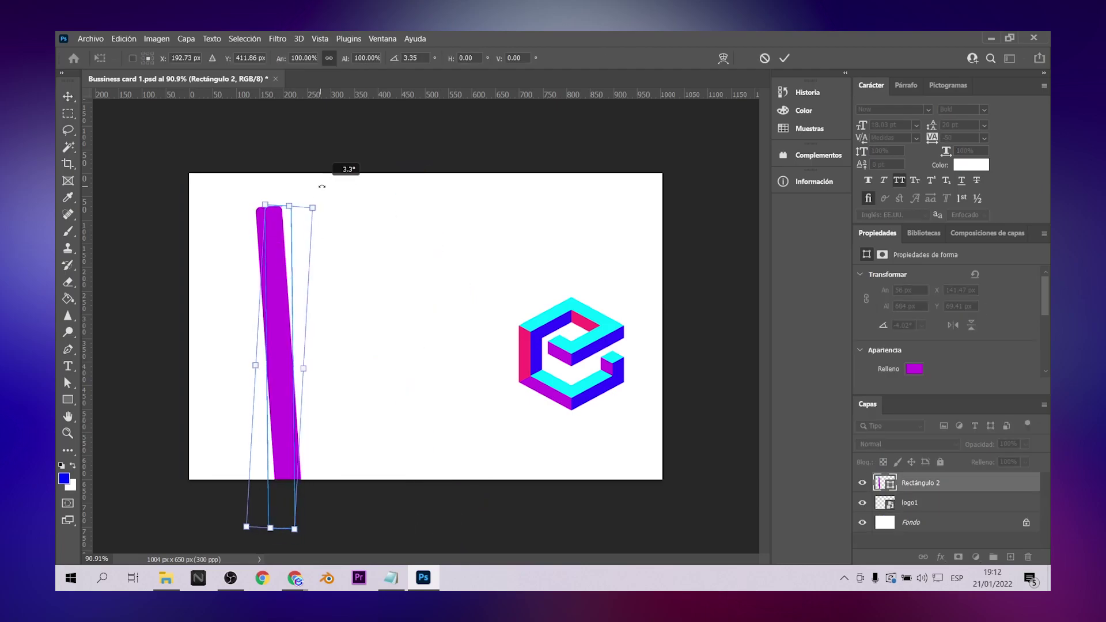
Step: Delete the slanted purple rectangle, draw a 71 × 737 px vertical rectangle along the card's left edge and fill it with dark blue
{"action": "key", "text": "Delete"}
{"action": "left_click", "coordinate": [67, 399]}
{"action": "left_click_drag", "start_coordinate": [175, 160], "coordinate": [208, 506]}
{"action": "key", "text": "v"}
{"action": "left_click", "coordinate": [913, 369]}
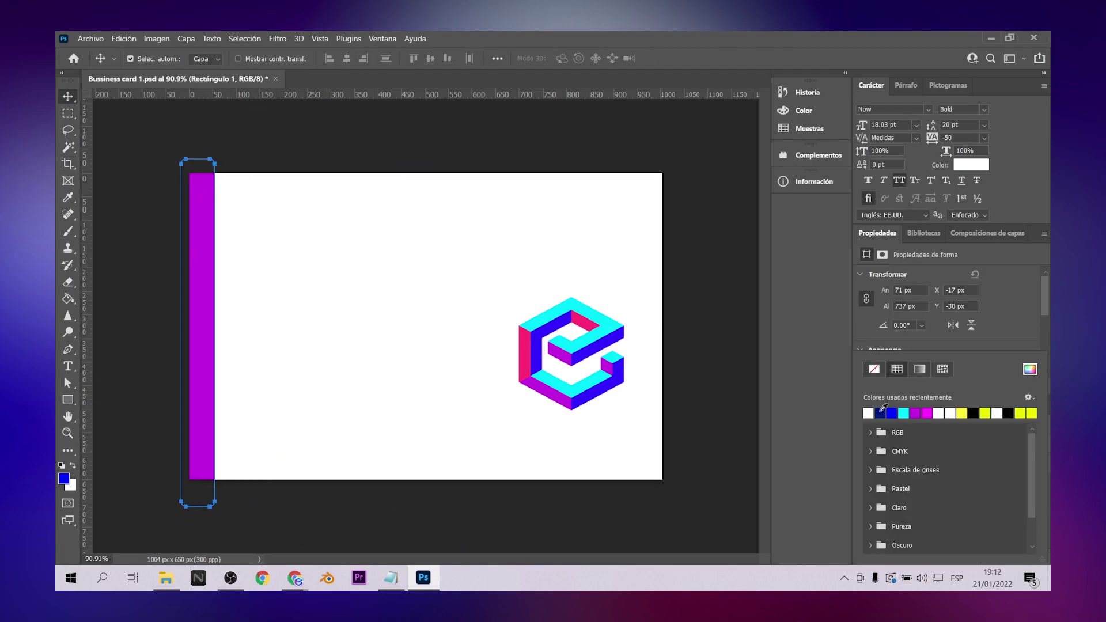
{"action": "left_click", "coordinate": [882, 407]}
Step: Move the logo on the card down and to the left using a free transform
{"action": "left_click", "coordinate": [920, 503]}
{"action": "key", "text": "ctrl+t"}
{"action": "left_click_drag", "start_coordinate": [571, 354], "coordinate": [521, 392]}
{"action": "key", "text": "Return"}
{"action": "left_click", "coordinate": [920, 483]}
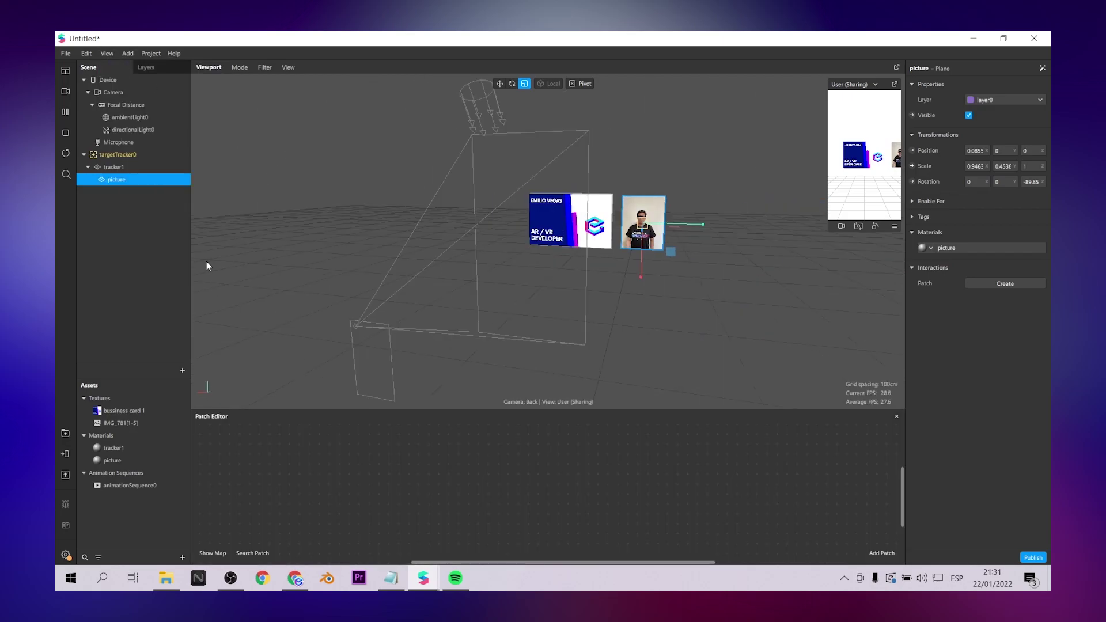
Step: In Spark AR Studio, bring tracker1 into the Patch Editor and add and arrange patches for it
{"action": "left_click_drag", "start_coordinate": [114, 167], "coordinate": [288, 497]}
{"action": "double_click", "coordinate": [416, 475]}
{"action": "left_click_drag", "start_coordinate": [437, 516], "coordinate": [392, 483]}
{"action": "left_click_drag", "start_coordinate": [301, 499], "coordinate": [637, 484]}
{"action": "double_click", "coordinate": [635, 460]}
{"action": "double_click", "coordinate": [633, 459]}
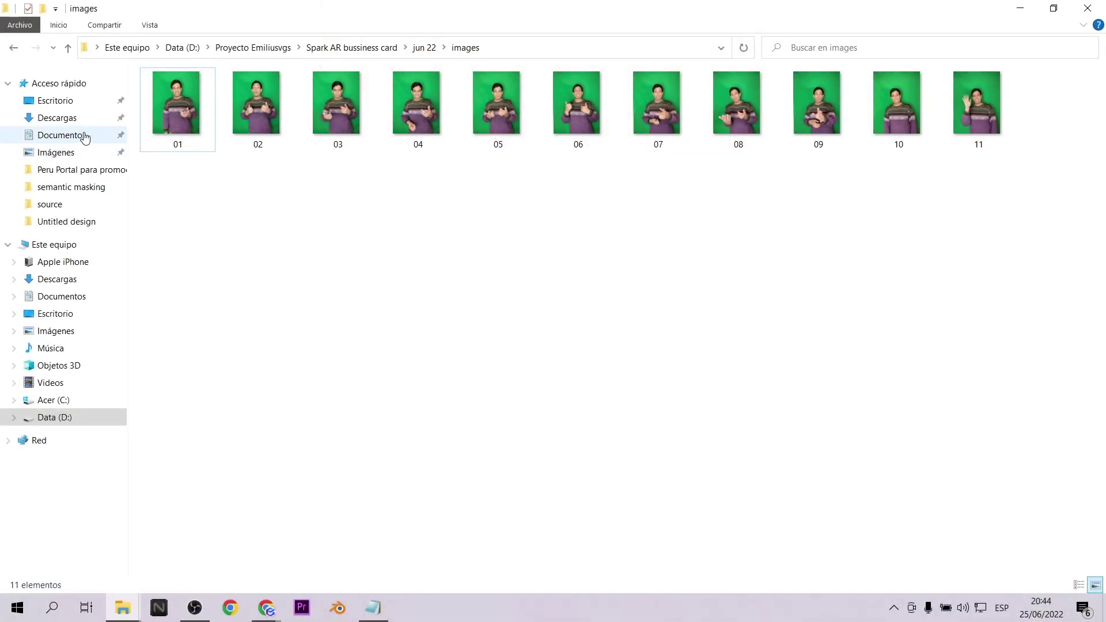
Step: Open photo 01 from the images folder and look through the series of green-screen pose photos
{"action": "double_click", "coordinate": [196, 123]}
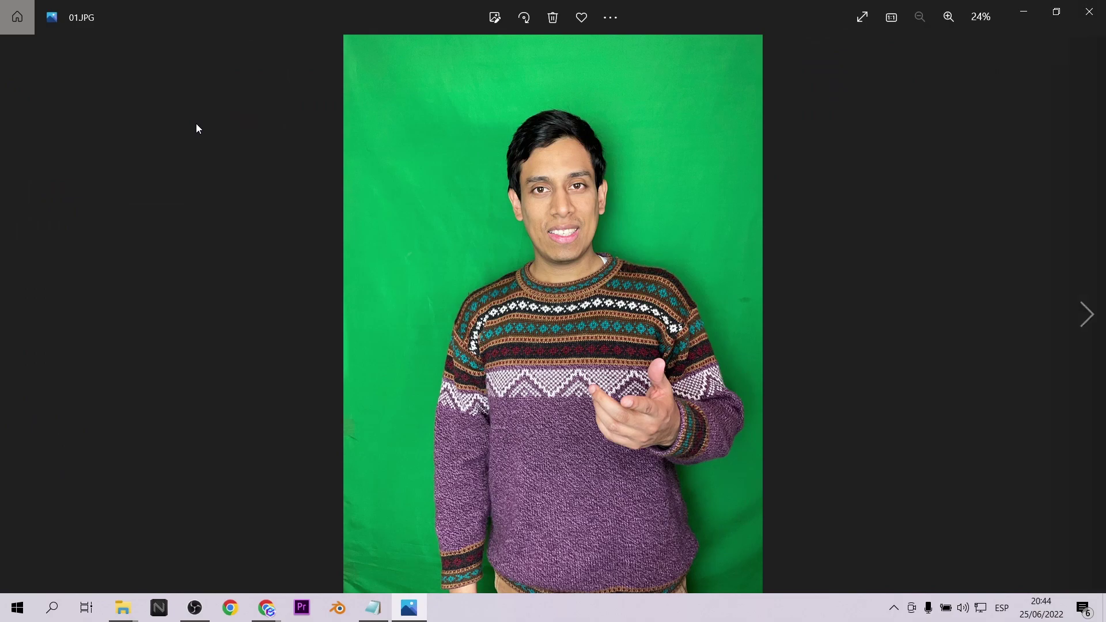
{"action": "key", "text": "Right"}
{"action": "key", "text": "Right"}
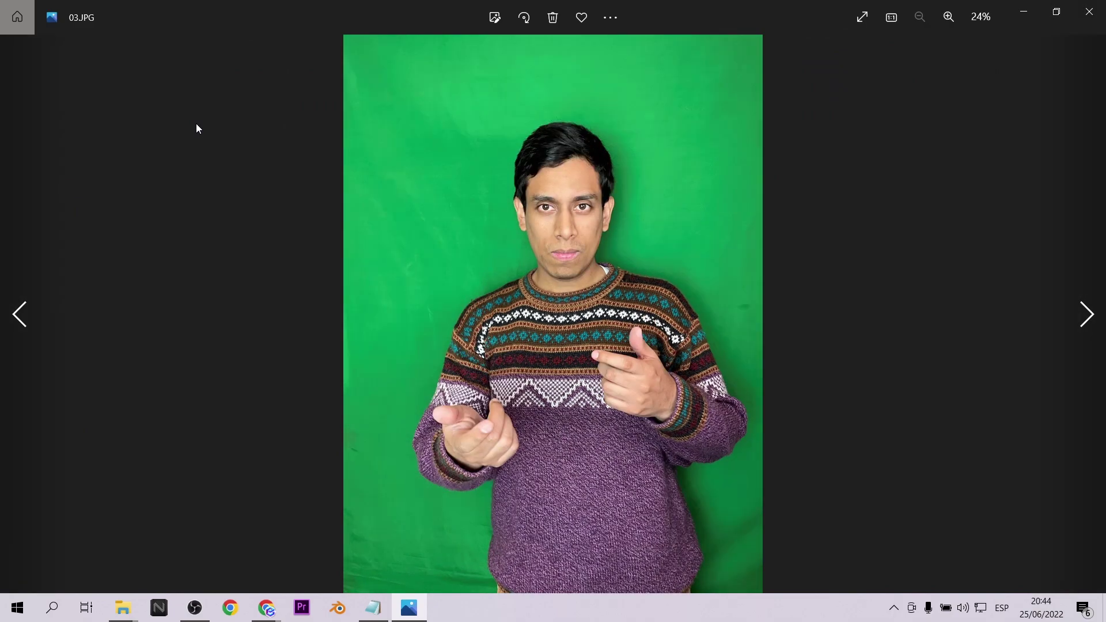
{"action": "key", "text": "Right"}
{"action": "key", "text": "Right"}
{"action": "key", "text": "Right"}
{"action": "key", "text": "Right"}
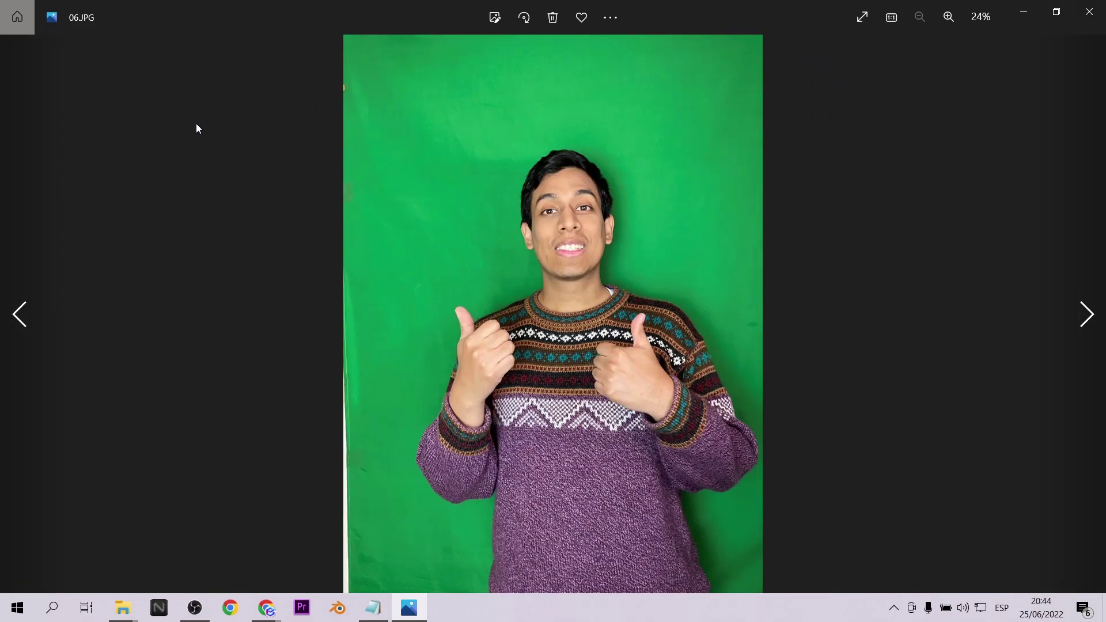
{"action": "key", "text": "Right"}
{"action": "key", "text": "Right"}
{"action": "key", "text": "Right"}
{"action": "key", "text": "Right"}
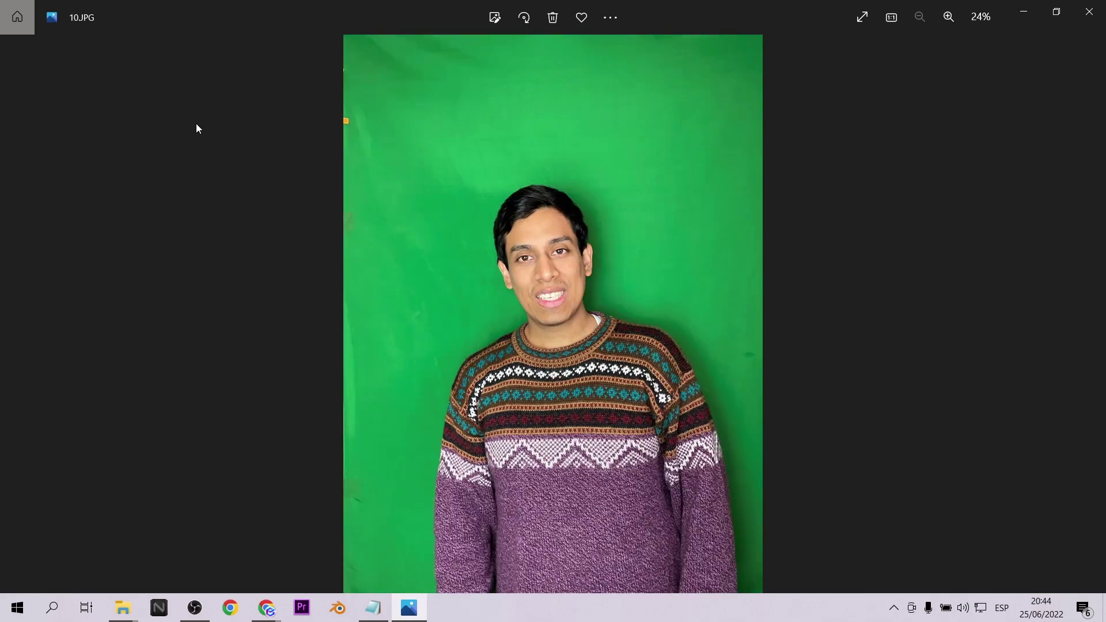
{"action": "key", "text": "Left"}
{"action": "key", "text": "Left"}
{"action": "key", "text": "Left"}
{"action": "key", "text": "Left"}
{"action": "key", "text": "Left"}
{"action": "key", "text": "Left"}
{"action": "key", "text": "Left"}
{"action": "key", "text": "Left"}
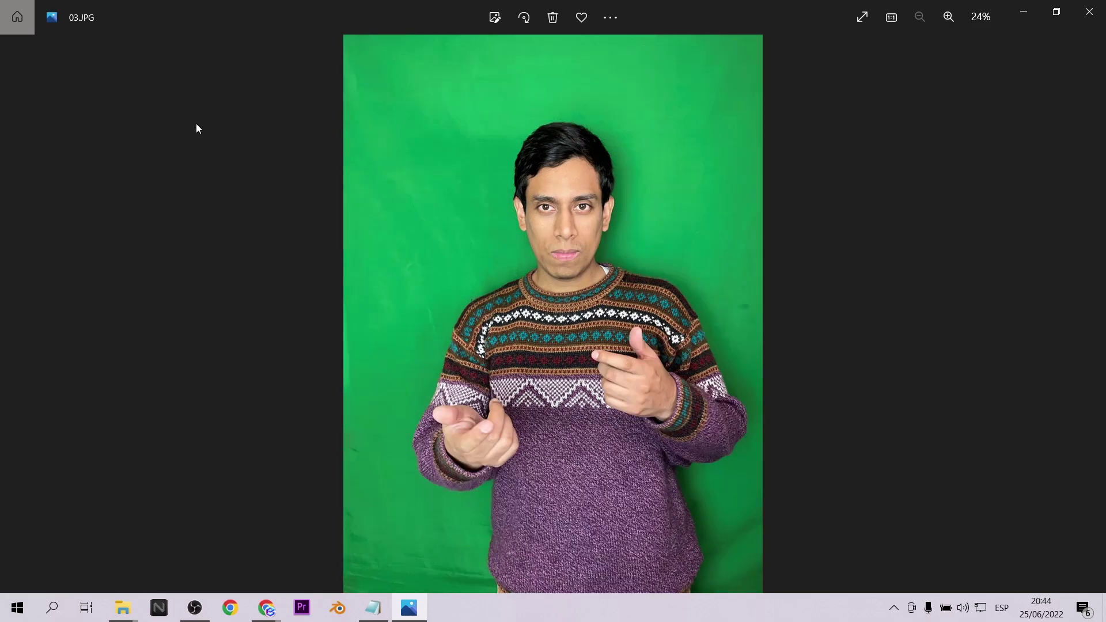
{"action": "key", "text": "Left"}
{"action": "key", "text": "Left"}
{"action": "key", "text": "Right"}
{"action": "key", "text": "Right"}
{"action": "key", "text": "Right"}
{"action": "key", "text": "Right"}
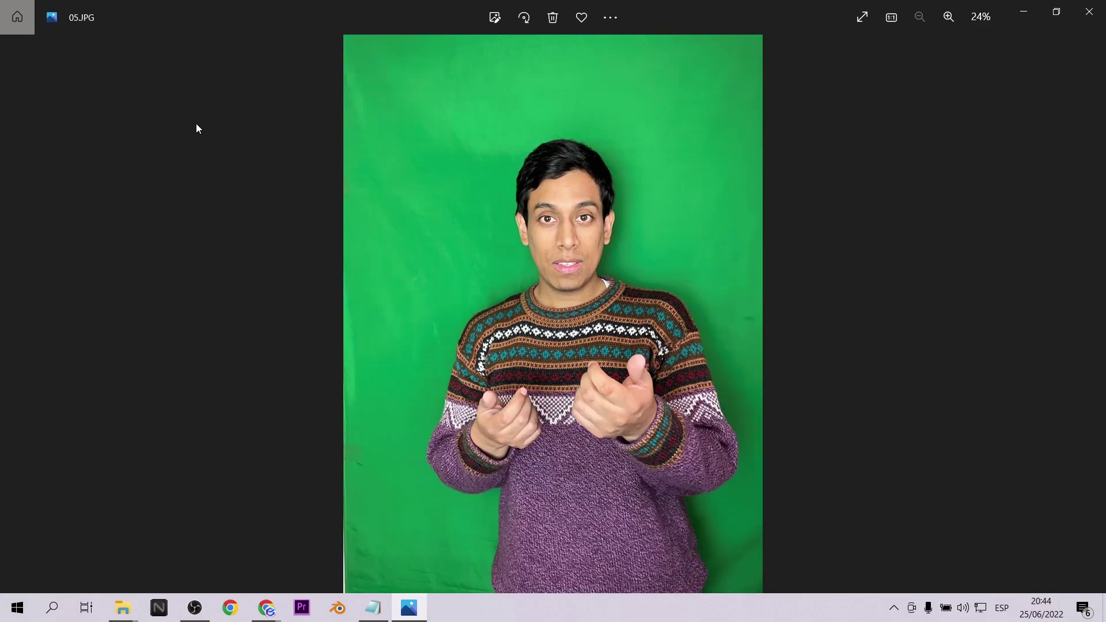
{"action": "key", "text": "Right"}
{"action": "key", "text": "Right"}
{"action": "key", "text": "Right"}
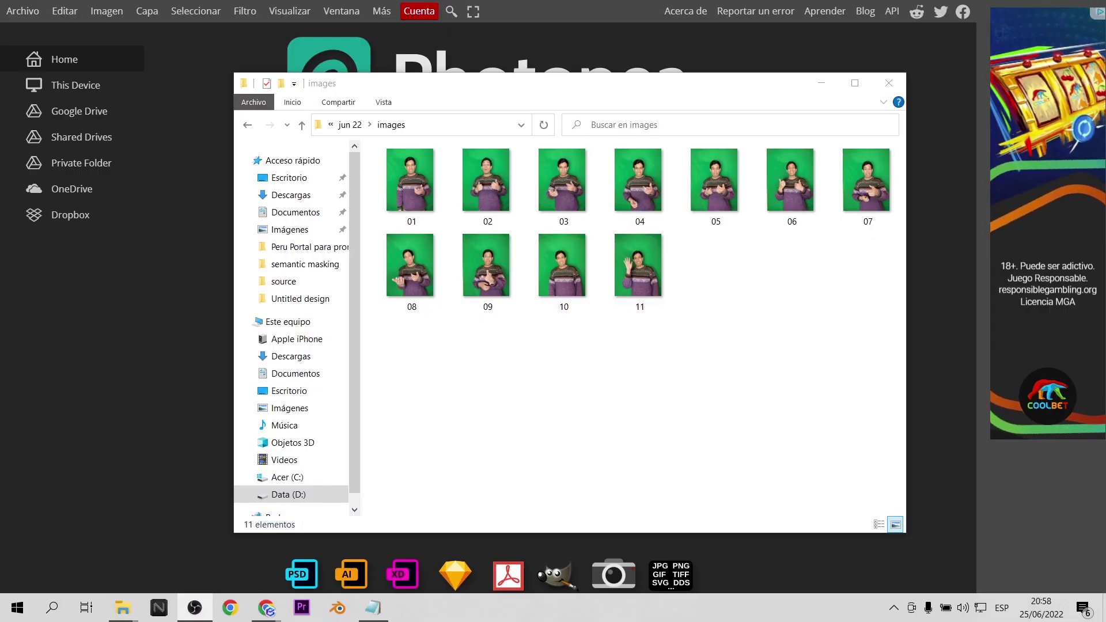
Step: Open photo 01 from the images folder in Photopea
{"action": "left_click", "coordinate": [375, 215]}
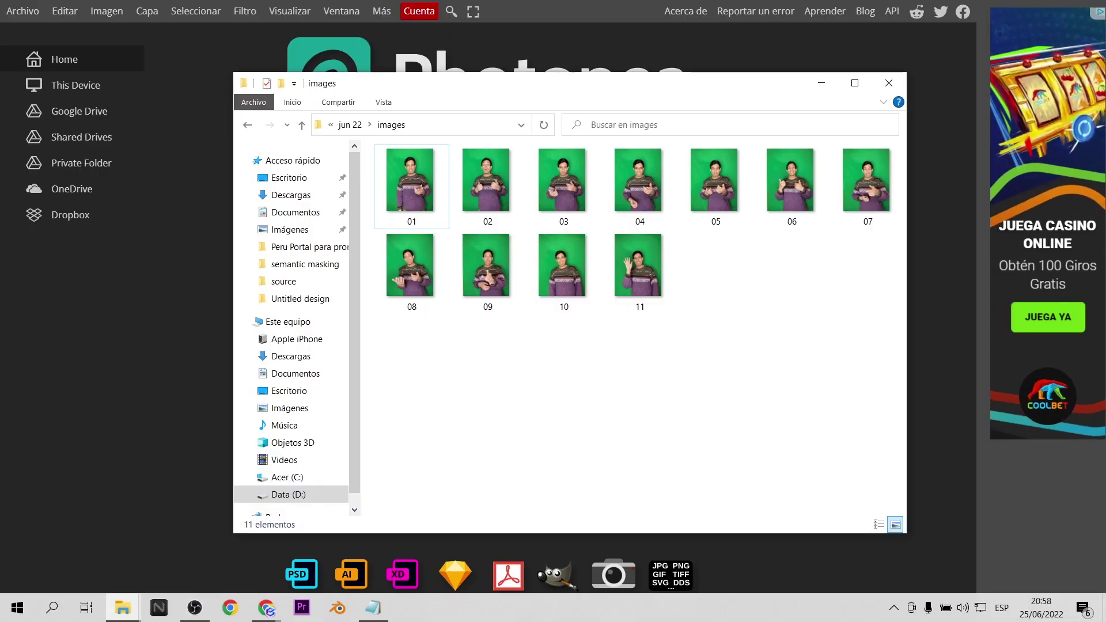
{"action": "left_click_drag", "start_coordinate": [410, 183], "coordinate": [174, 233]}
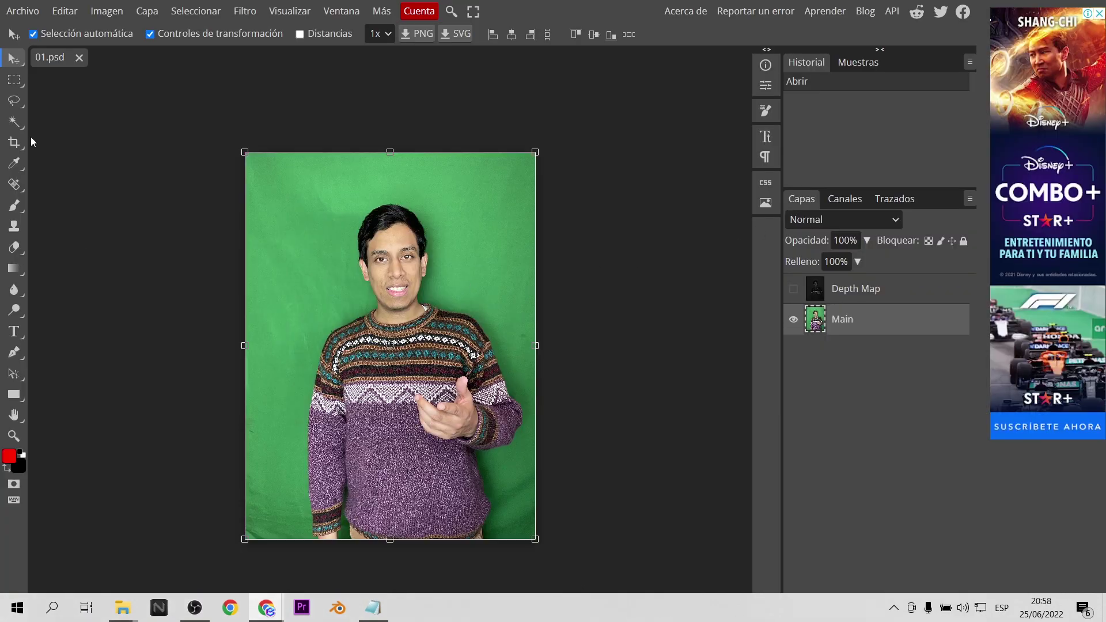
Step: Select the green background areas around the man with the Magic Wand at tolerance 16 and delete them
{"action": "left_click", "coordinate": [17, 122]}
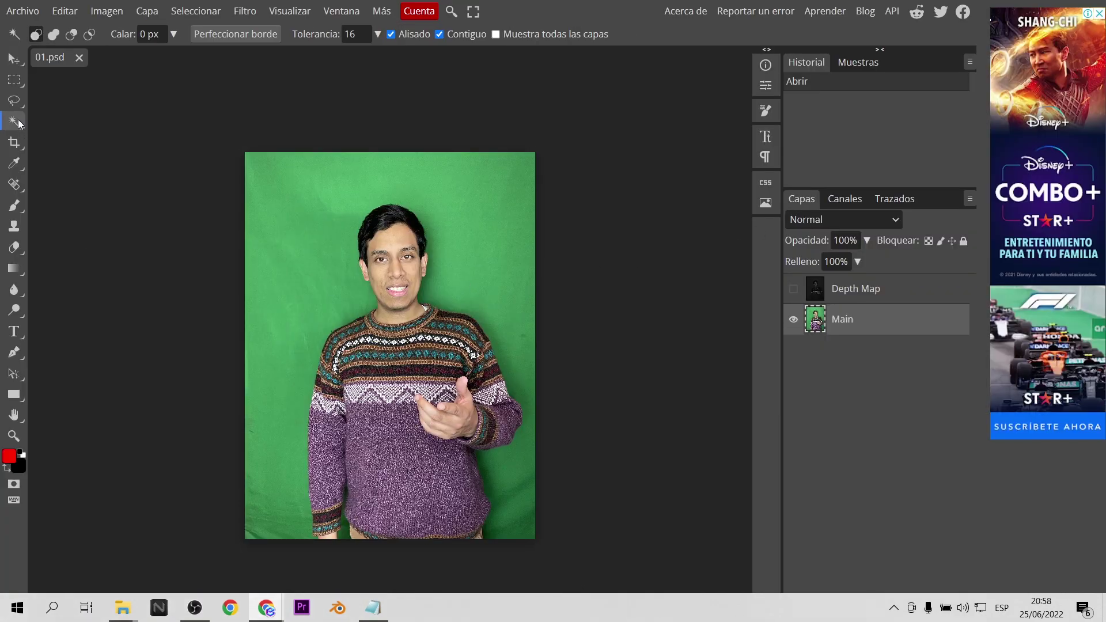
{"action": "left_click", "coordinate": [307, 214]}
{"action": "left_click", "coordinate": [515, 343], "text": "shift"}
{"action": "left_click", "coordinate": [515, 372], "text": "shift"}
{"action": "left_click", "coordinate": [485, 465], "text": "shift"}
{"action": "left_click", "coordinate": [499, 483], "text": "shift"}
{"action": "left_click", "coordinate": [511, 503], "text": "shift"}
{"action": "left_click", "coordinate": [300, 397], "text": "shift"}
{"action": "left_click", "coordinate": [276, 535], "text": "shift"}
{"action": "left_click", "coordinate": [287, 533], "text": "shift"}
{"action": "left_click", "coordinate": [249, 534], "text": "shift"}
{"action": "left_click", "coordinate": [343, 533], "text": "shift"}
{"action": "left_click", "coordinate": [525, 499], "text": "shift"}
{"action": "key", "text": "Delete"}
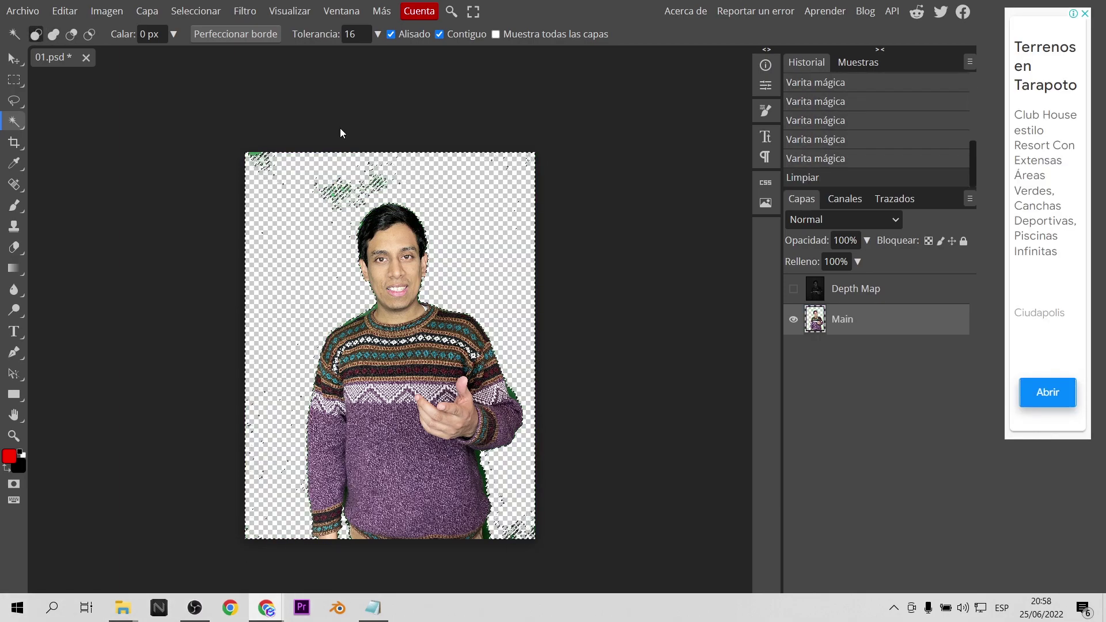
Step: Clear the selection and erase the leftover green specks around the man with a size 486 eraser brush
{"action": "left_click", "coordinate": [13, 60]}
{"action": "left_click", "coordinate": [13, 249]}
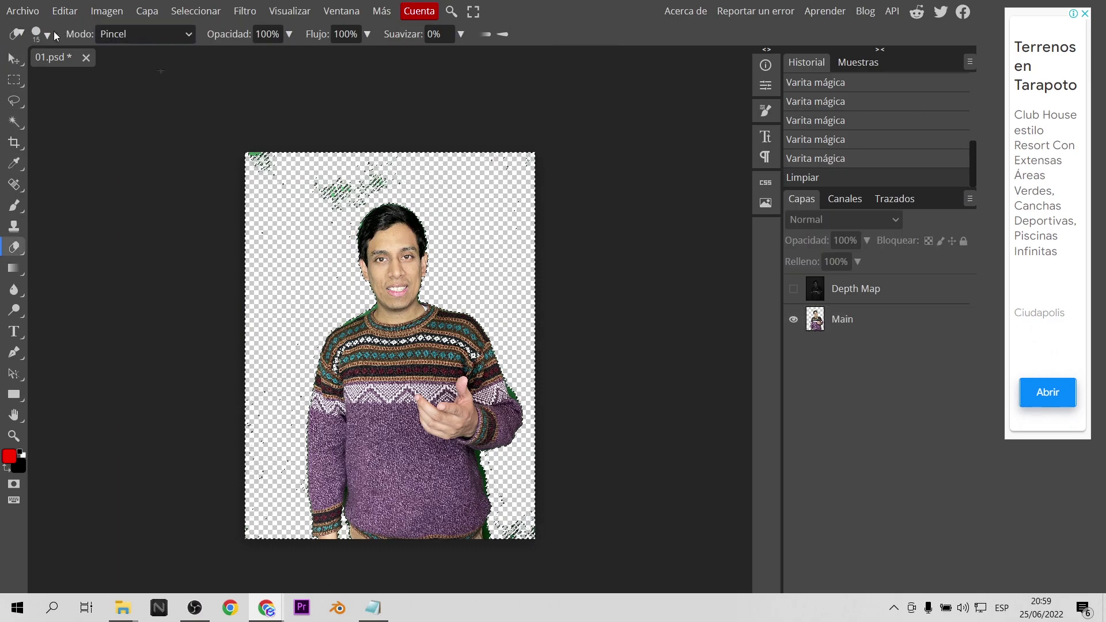
{"action": "left_click", "coordinate": [48, 35]}
{"action": "left_click_drag", "start_coordinate": [175, 75], "coordinate": [185, 76]}
{"action": "left_click", "coordinate": [257, 149]}
{"action": "left_click", "coordinate": [14, 80]}
{"action": "key", "text": "ctrl+d"}
{"action": "left_click", "coordinate": [14, 247]}
{"action": "left_click", "coordinate": [254, 154]}
{"action": "left_click", "coordinate": [842, 319]}
{"action": "mouse_move", "coordinate": [374, 180]}
{"action": "left_mouse_down"}
{"action": "mouse_move", "coordinate": [207, 152]}
{"action": "mouse_move", "coordinate": [269, 390]}
{"action": "mouse_move", "coordinate": [249, 527]}
{"action": "left_mouse_up"}
{"action": "left_click", "coordinate": [519, 526]}
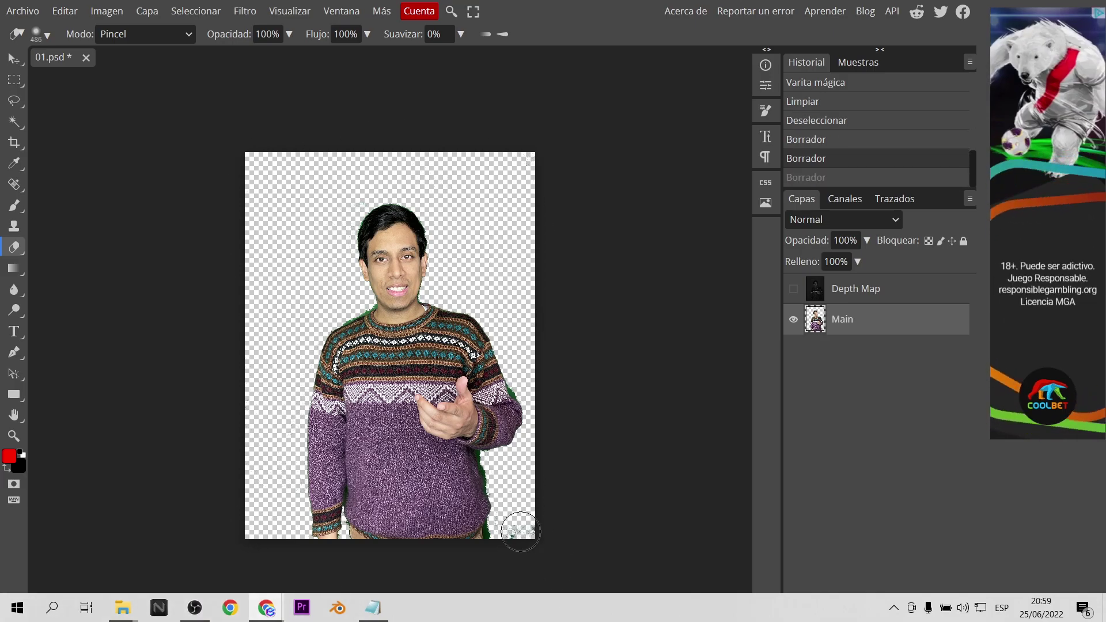
{"action": "left_click", "coordinate": [511, 486]}
Step: Select the remaining green fringes along the man's outline with the Magic Wand, delete them and deselect
{"action": "scroll", "coordinate": [416, 236], "scroll_direction": "up", "scroll_amount": 3, "text": "alt"}
{"action": "key", "text": "w"}
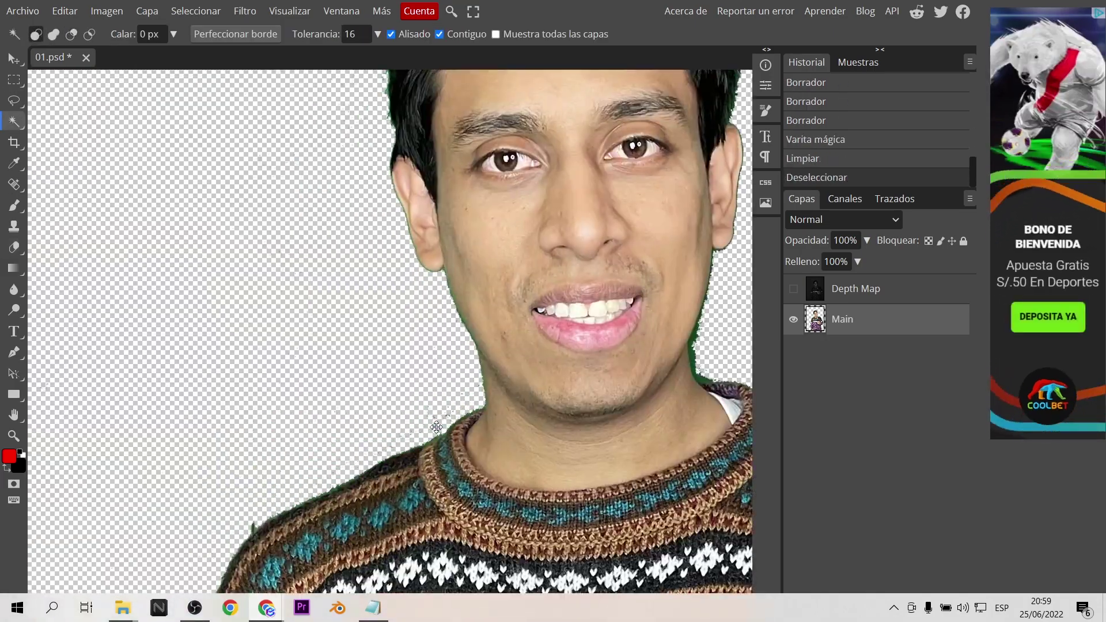
{"action": "left_click", "coordinate": [491, 350]}
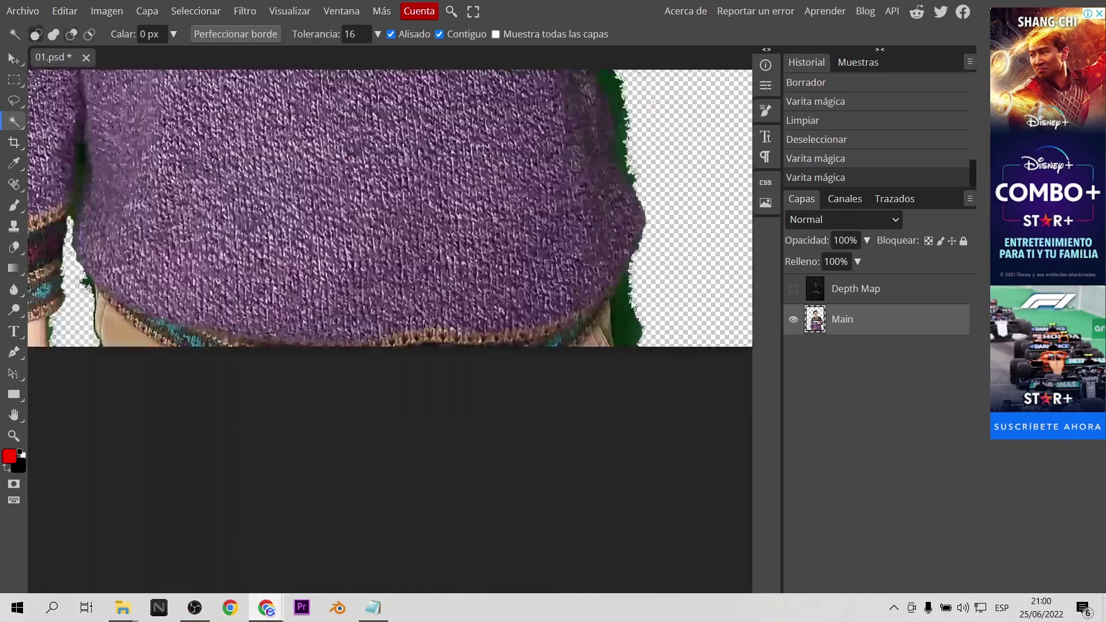
{"action": "key", "text": "Delete"}
{"action": "key", "text": "ctrl+d"}
{"action": "scroll", "coordinate": [632, 300], "scroll_direction": "up", "scroll_amount": 3}
{"action": "left_click", "coordinate": [608, 299]}
{"action": "key", "text": "Delete"}
{"action": "key", "text": "ctrl+d"}
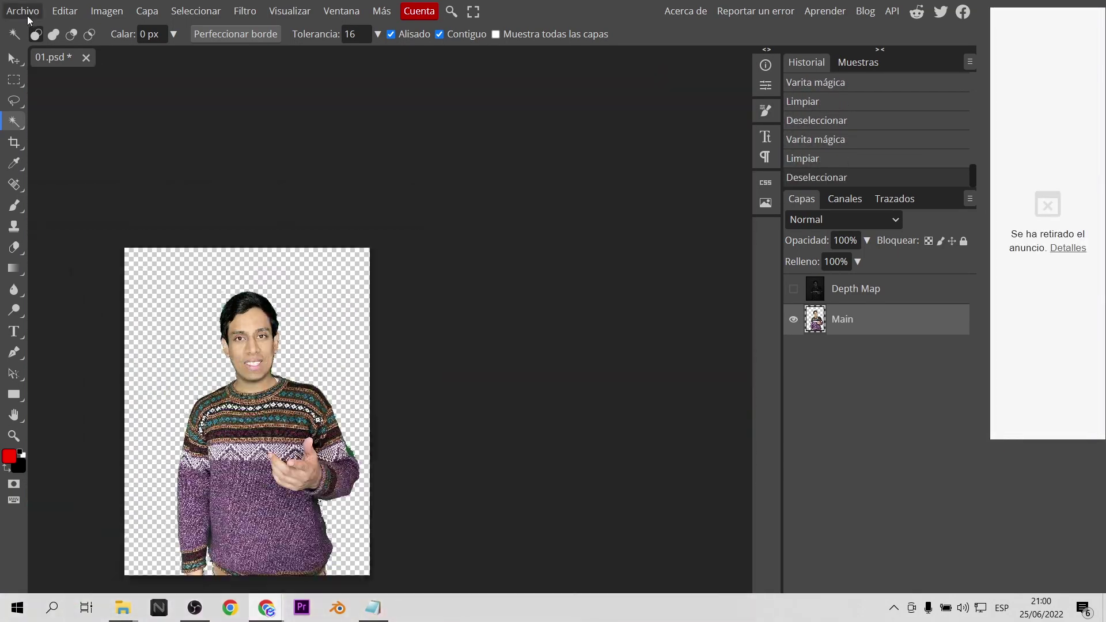
Step: Export the cut-out photo as a PNG
{"action": "left_click", "coordinate": [28, 17]}
{"action": "mouse_move", "coordinate": [115, 219]}
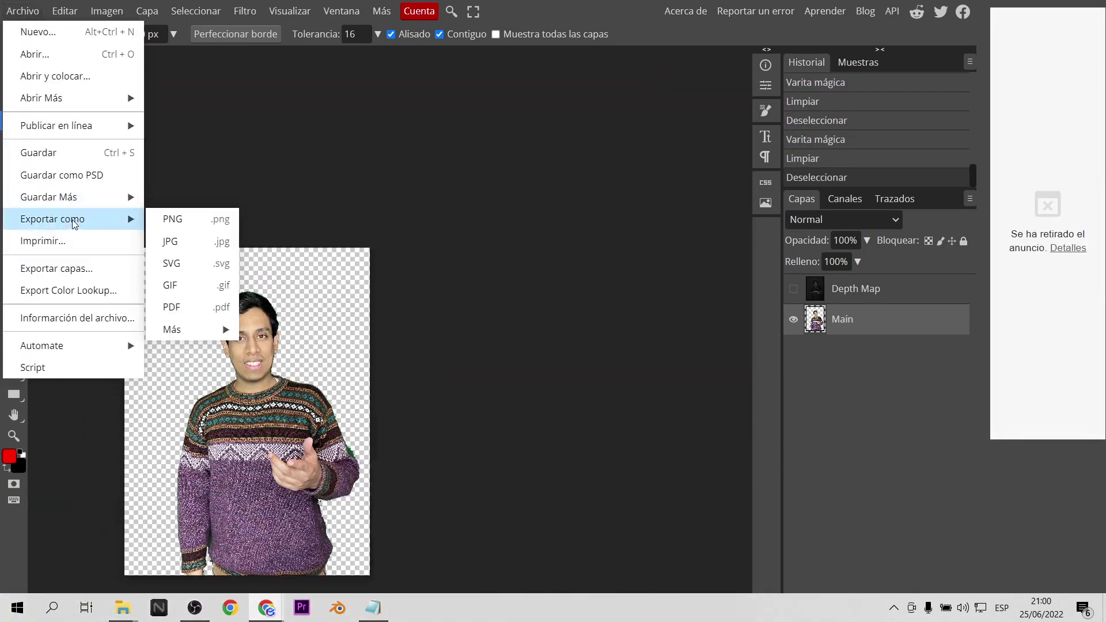
{"action": "left_click", "coordinate": [202, 219]}
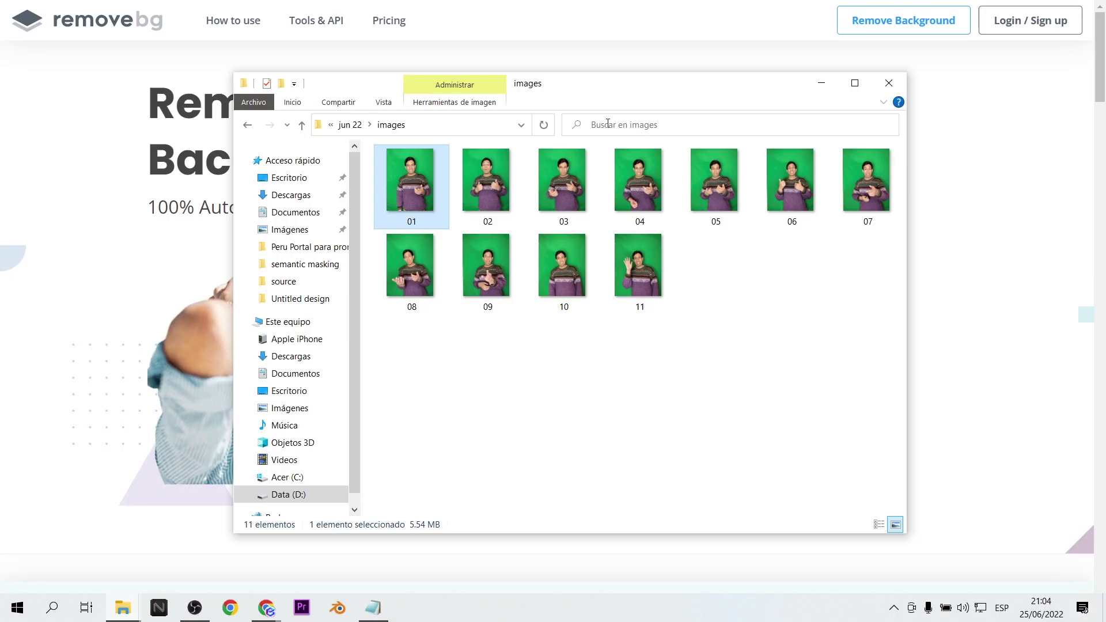
Step: Upload photo 01 to remove.bg and download the preview-size image with its background removed
{"action": "left_click_drag", "start_coordinate": [522, 83], "coordinate": [518, 383]}
{"action": "left_click_drag", "start_coordinate": [404, 495], "coordinate": [720, 292]}
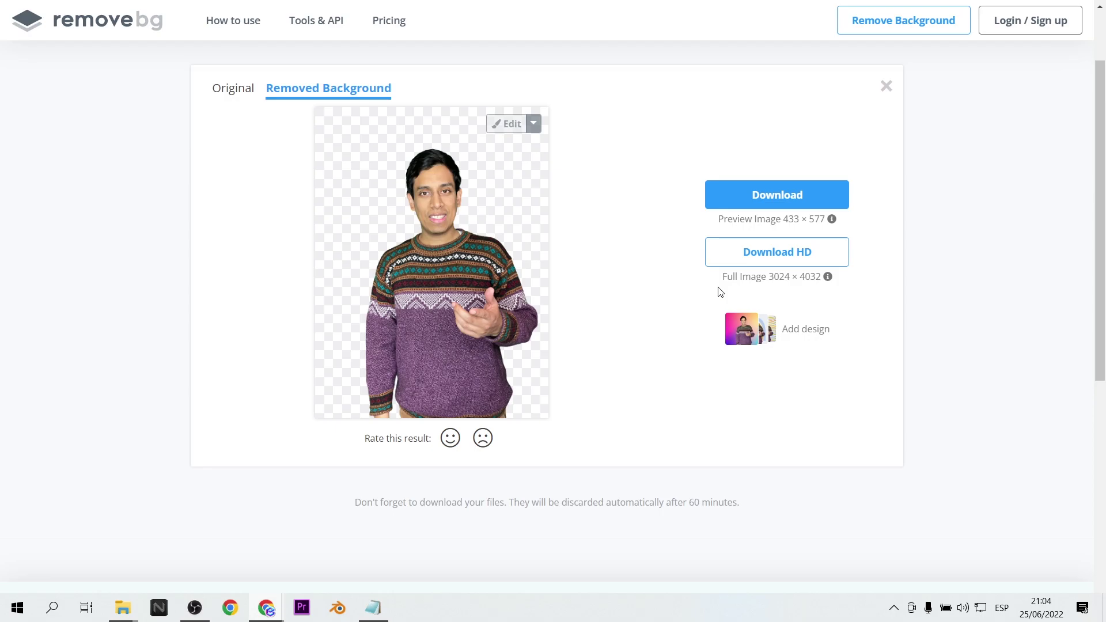
{"action": "left_click", "coordinate": [800, 223]}
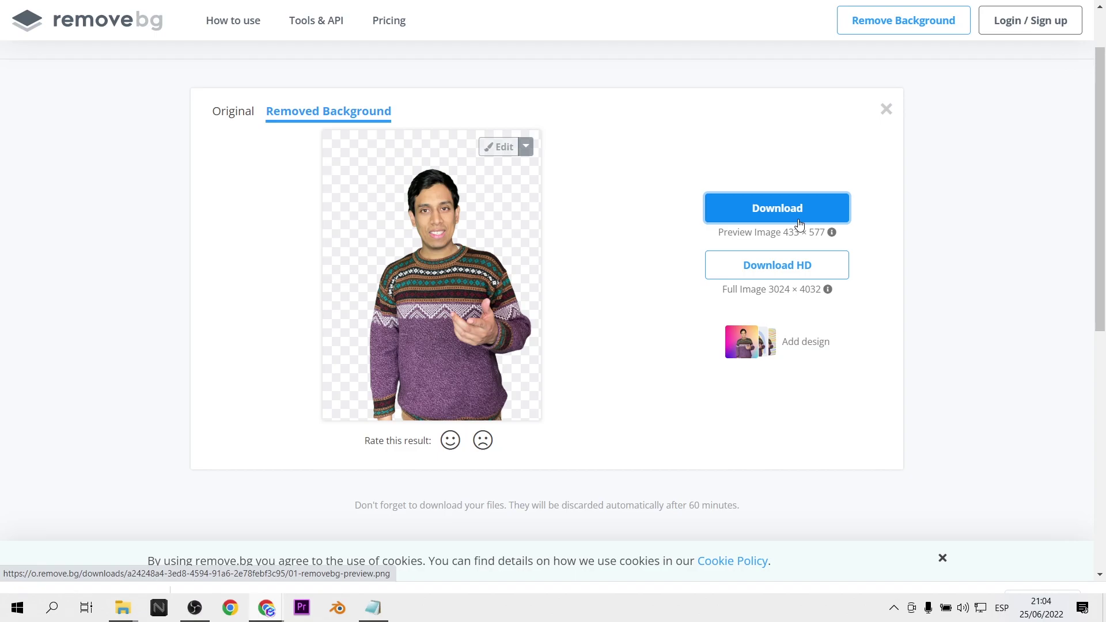
{"action": "left_click", "coordinate": [943, 558]}
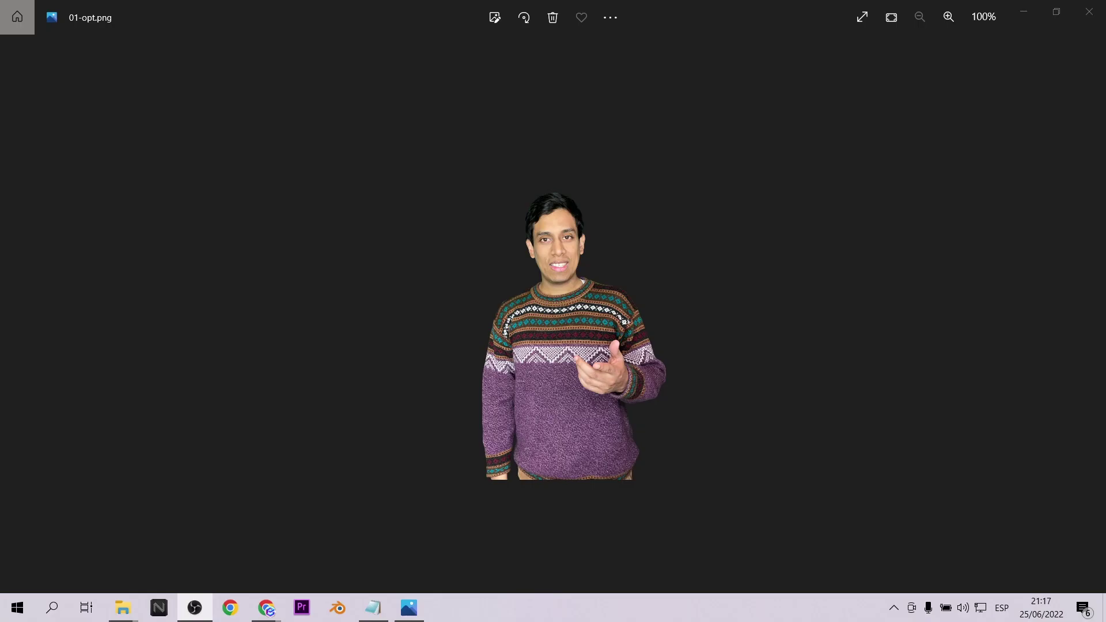
Step: Look through the background-free PNG photos in the image viewer, starting from 01-opt.png
{"action": "left_click", "coordinate": [906, 319]}
{"action": "key", "text": "Right"}
{"action": "key", "text": "Right"}
{"action": "key", "text": "Right"}
{"action": "key", "text": "Right"}
{"action": "key", "text": "Right"}
{"action": "key", "text": "Right"}
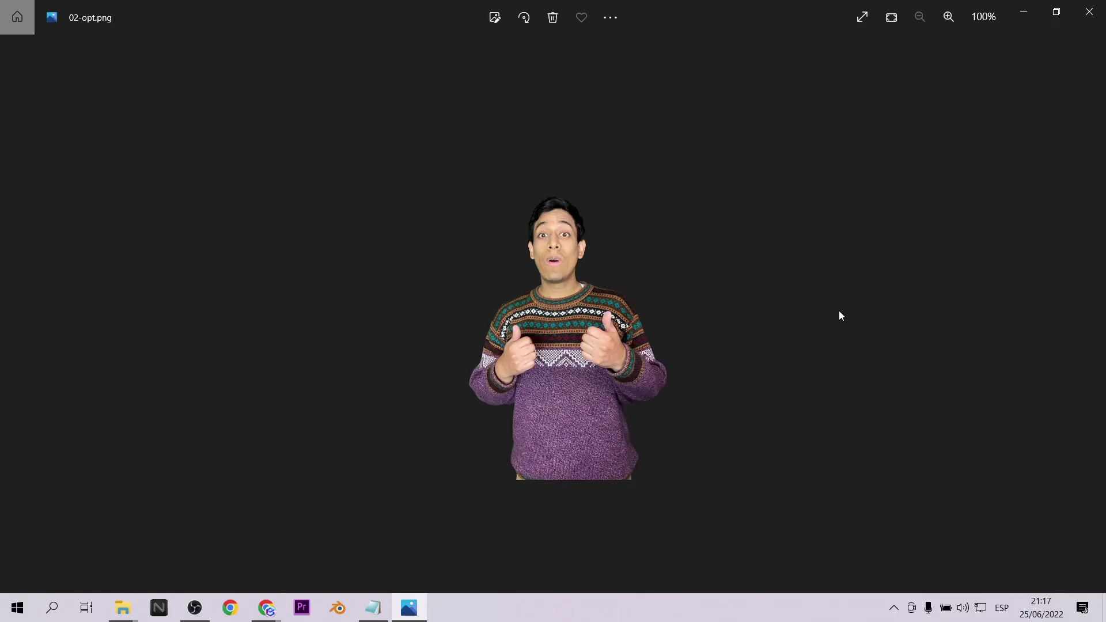
{"action": "key", "text": "Right"}
{"action": "key", "text": "Right"}
{"action": "key", "text": "Right"}
{"action": "key", "text": "Right"}
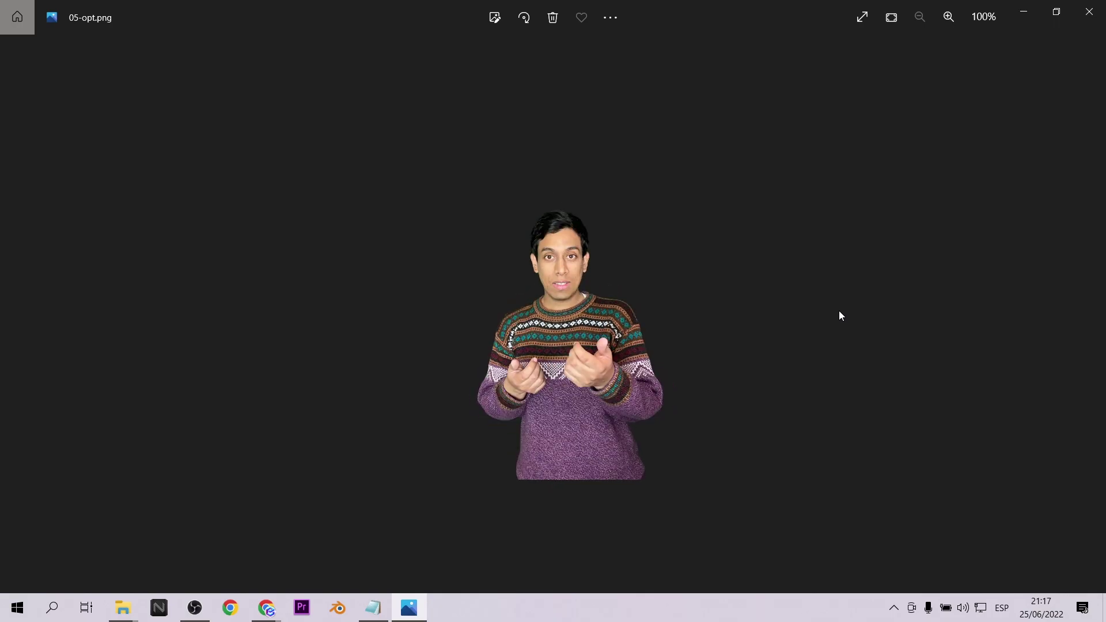
{"action": "key", "text": "Left"}
{"action": "key", "text": "Left"}
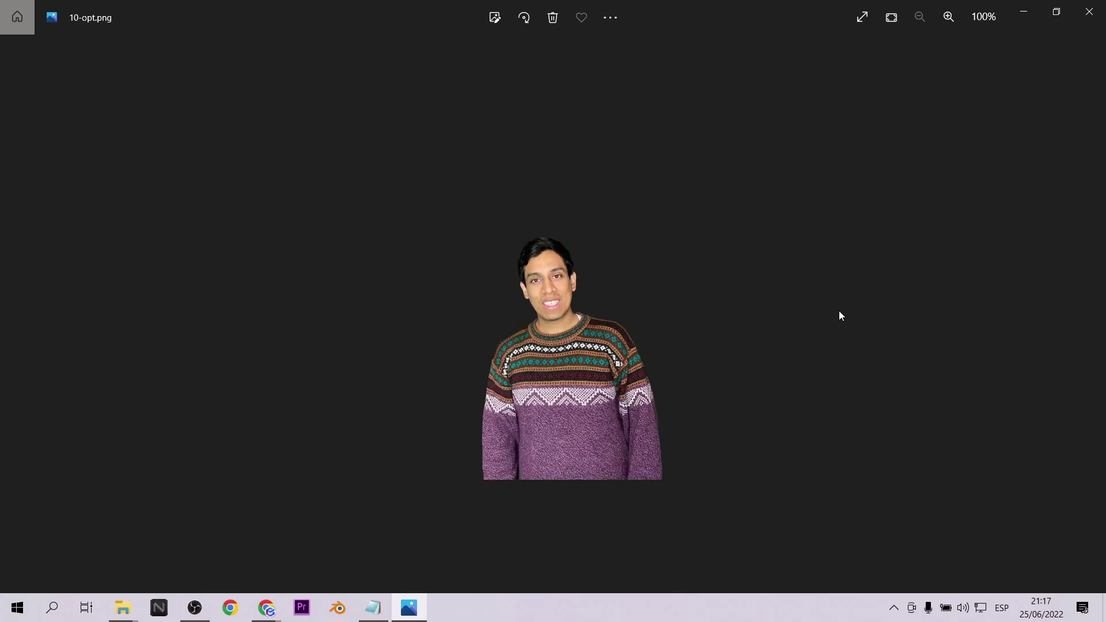
{"action": "key", "text": "Right"}
{"action": "key", "text": "Left"}
{"action": "key", "text": "Left"}
{"action": "key", "text": "Left"}
{"action": "key", "text": "Left"}
{"action": "key", "text": "Left"}
{"action": "key", "text": "Left"}
{"action": "key", "text": "Left"}
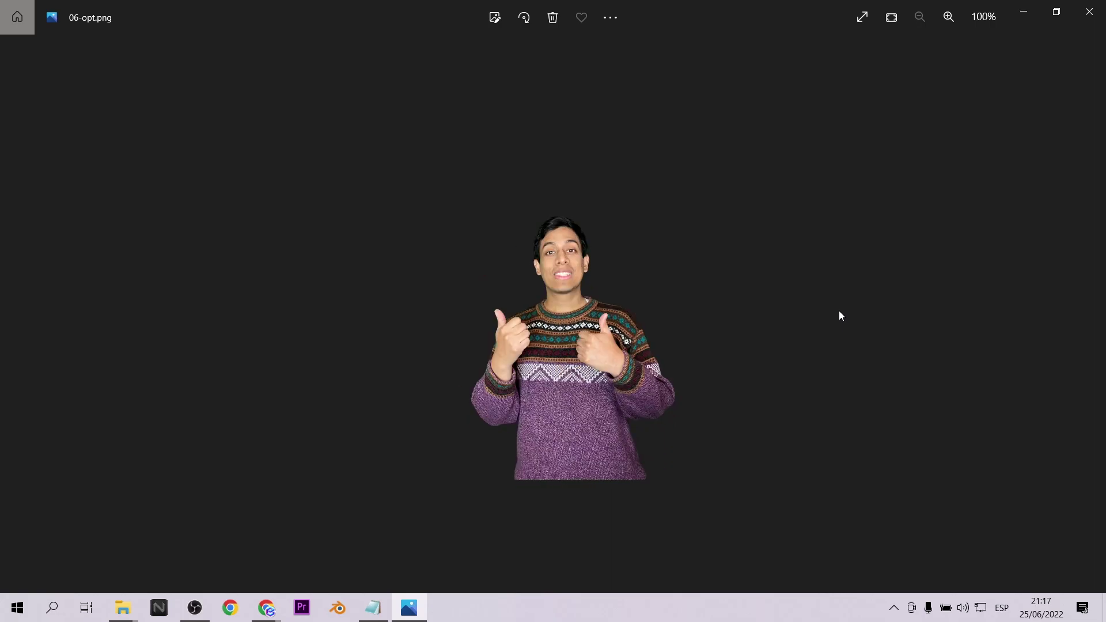
{"action": "key", "text": "Right"}
{"action": "key", "text": "Right"}
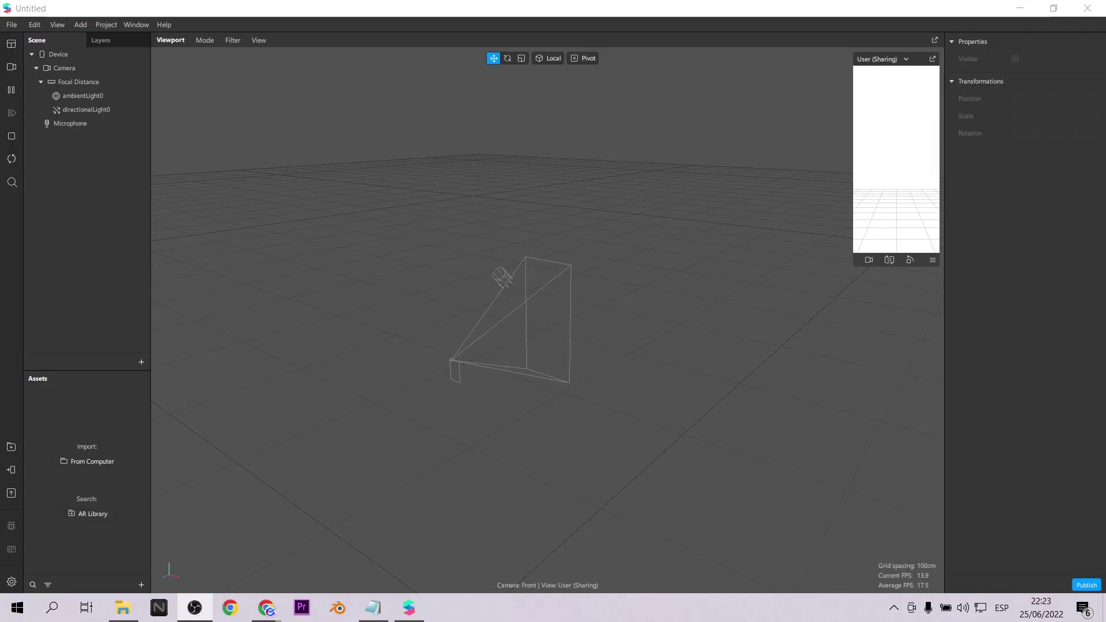
Step: Switch to Spark AR Studio, insert a Target Tracker into the scene and dismiss the unused capability notice
{"action": "key", "text": "alt+Tab"}
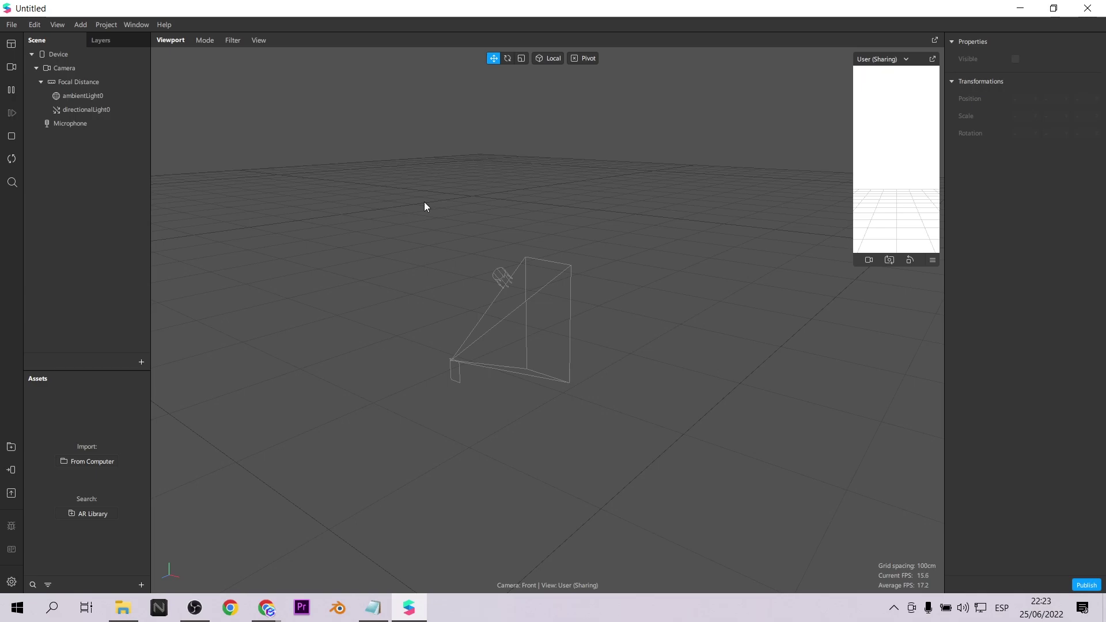
{"action": "left_click", "coordinate": [141, 363]}
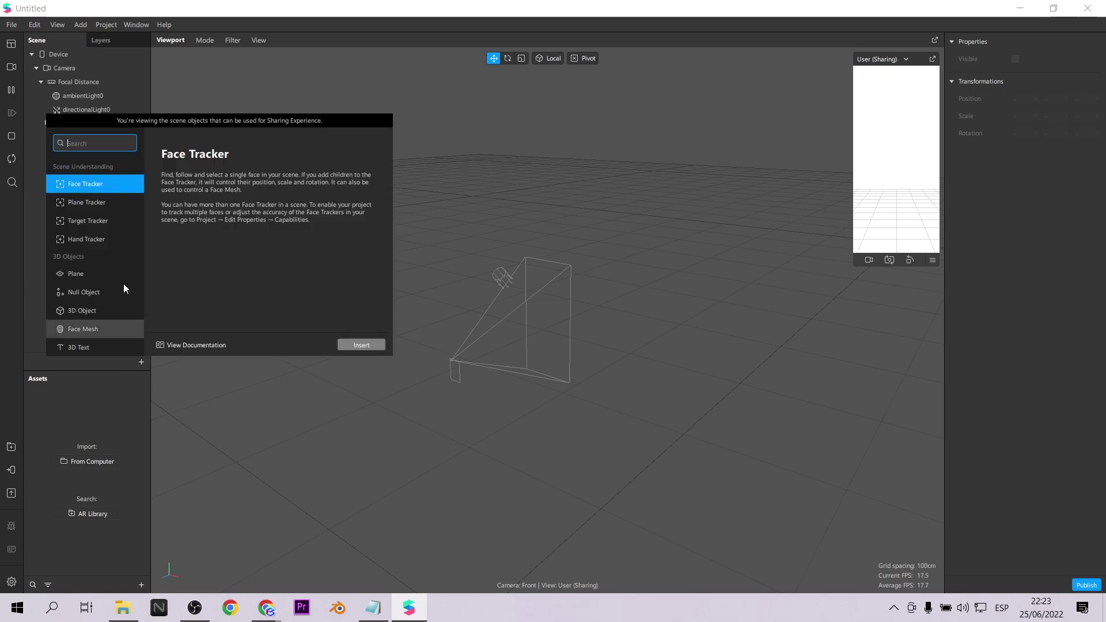
{"action": "left_click", "coordinate": [92, 221]}
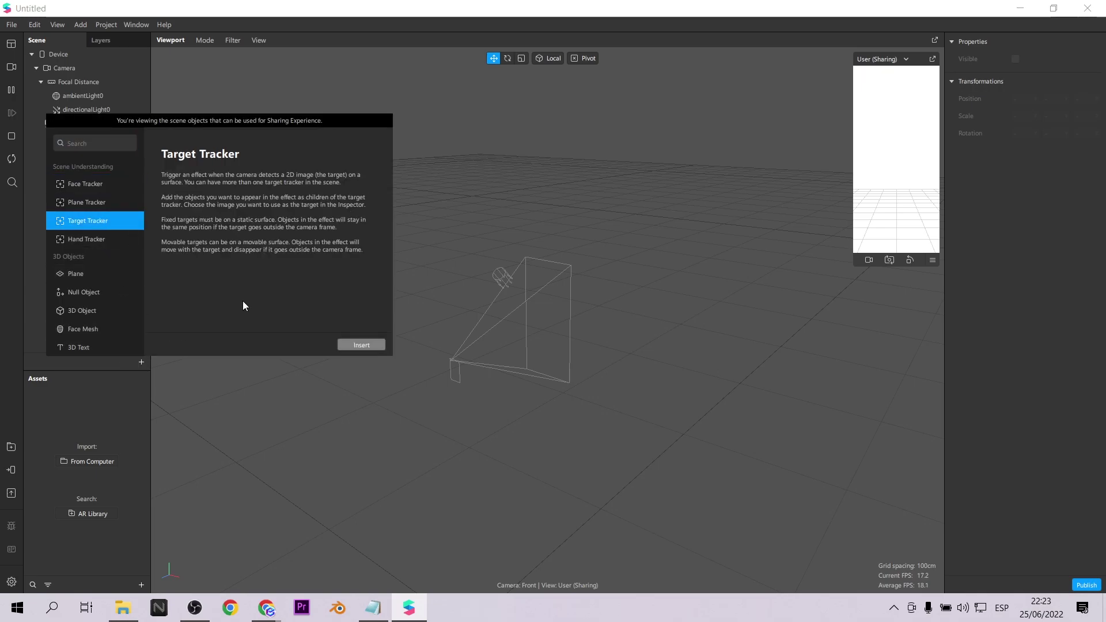
{"action": "left_click", "coordinate": [346, 344]}
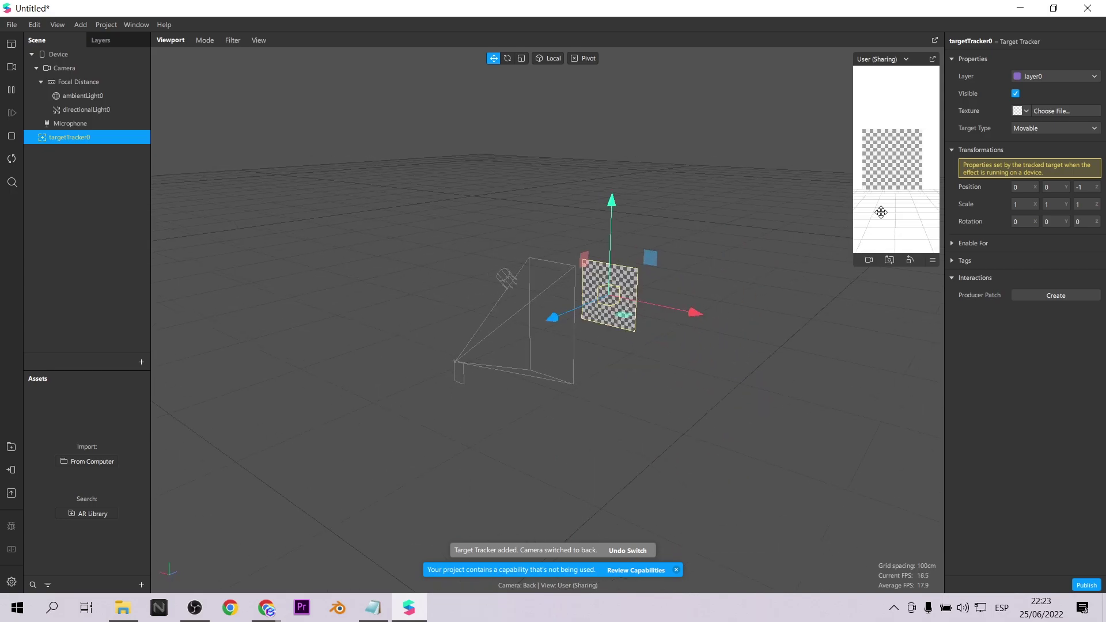
{"action": "left_click", "coordinate": [676, 570]}
Step: Set the image "bussiness card 1" as the target tracker's texture
{"action": "left_click", "coordinate": [1028, 112]}
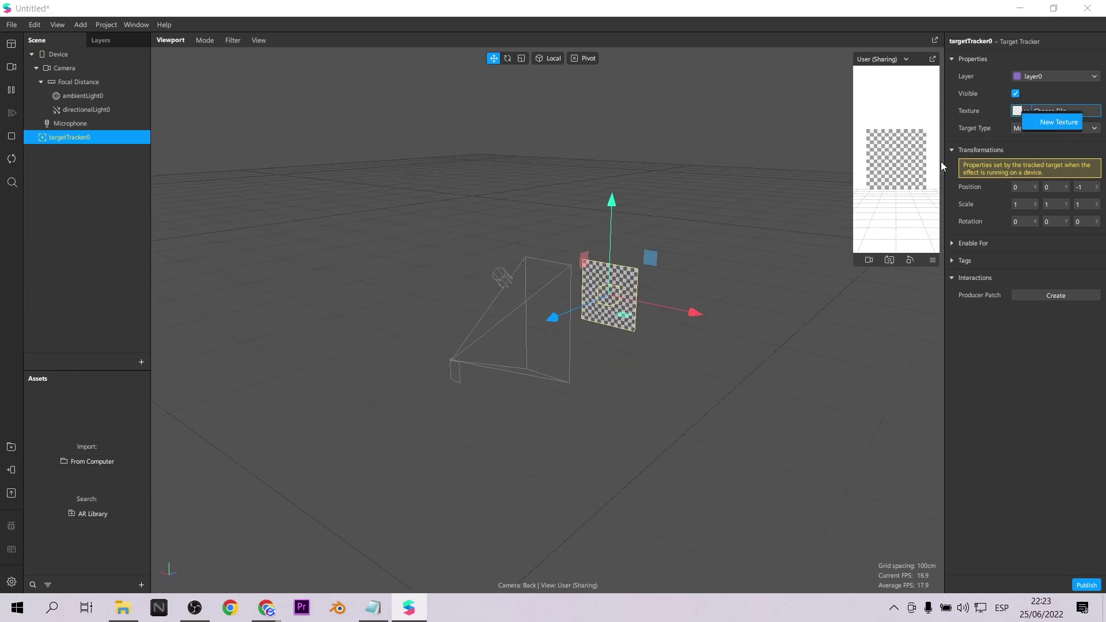
{"action": "left_click", "coordinate": [336, 245]}
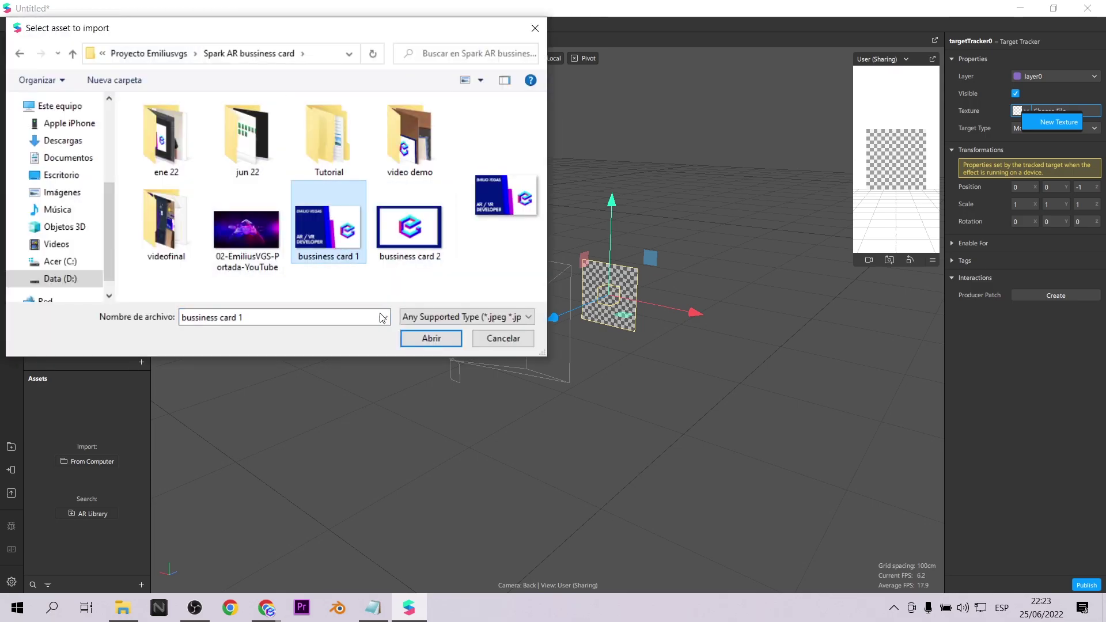
{"action": "left_click", "coordinate": [431, 338]}
{"action": "scroll", "coordinate": [678, 314], "scroll_direction": "up", "scroll_amount": 5}
{"action": "left_click_drag", "start_coordinate": [679, 323], "coordinate": [765, 324]}
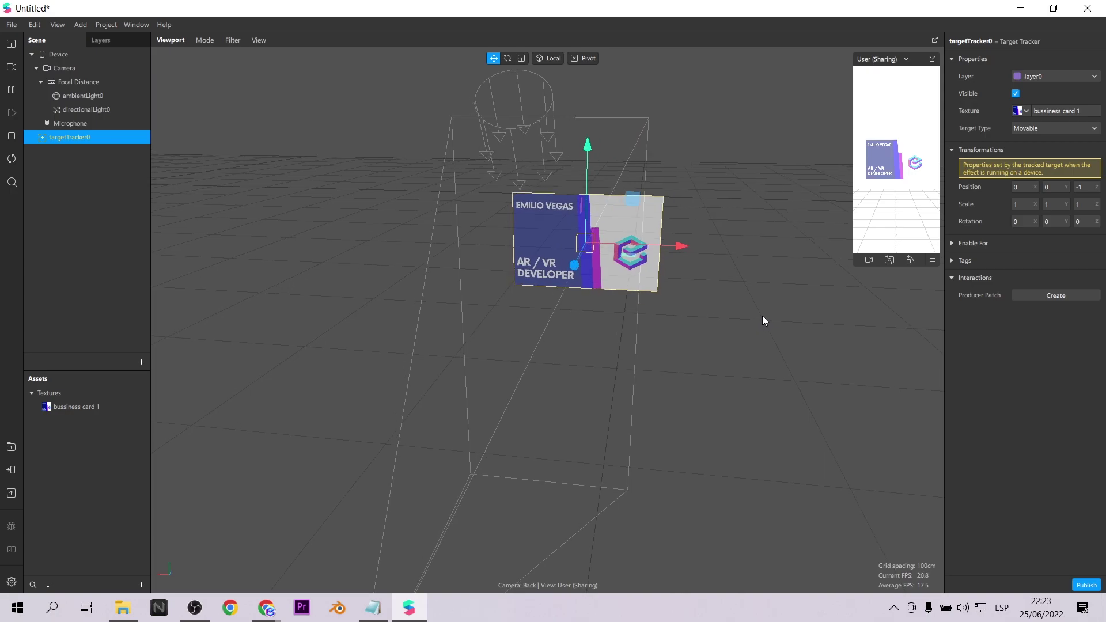
Step: Add a plane as a child of targetTracker0
{"action": "left_click", "coordinate": [41, 150]}
{"action": "left_click", "coordinate": [85, 140]}
{"action": "right_click", "coordinate": [84, 139]}
{"action": "mouse_move", "coordinate": [112, 150]}
{"action": "left_click", "coordinate": [208, 218]}
Step: Resize the new plane to cover the whole tracked card image, at a scale of about 2.97 by 1.94
{"action": "left_click_drag", "start_coordinate": [680, 323], "coordinate": [913, 265]}
{"action": "key", "text": "r"}
{"action": "left_click_drag", "start_coordinate": [599, 323], "coordinate": [686, 260]}
{"action": "left_click_drag", "start_coordinate": [641, 296], "coordinate": [663, 297]}
{"action": "left_click_drag", "start_coordinate": [568, 205], "coordinate": [579, 122]}
Step: Create a new material for the plane and rename both the plane and the material as bcard
{"action": "left_click", "coordinate": [1096, 224]}
{"action": "double_click", "coordinate": [61, 152]}
{"action": "type", "text": "bcard"}
{"action": "key", "text": "Return"}
{"action": "left_click", "coordinate": [71, 434]}
{"action": "double_click", "coordinate": [69, 434]}
{"action": "type", "text": "bcard"}
{"action": "key", "text": "Return"}
Step: Switch the bcard material to the Flat shader and apply the "bussiness card 1" texture to it
{"action": "left_click", "coordinate": [1033, 58]}
{"action": "left_click", "coordinate": [1039, 70]}
{"action": "left_click", "coordinate": [1032, 128]}
{"action": "left_click", "coordinate": [1041, 151]}
Step: Move the bcard plane slightly in front of the tracked card image, to about Z 0.008
{"action": "scroll", "coordinate": [760, 309], "scroll_direction": "up", "scroll_amount": 3}
{"action": "left_click", "coordinate": [494, 58]}
{"action": "left_click_drag", "start_coordinate": [634, 357], "coordinate": [519, 397], "text": "alt"}
{"action": "left_click", "coordinate": [134, 155]}
{"action": "left_click_drag", "start_coordinate": [438, 333], "coordinate": [453, 330]}
{"action": "left_click_drag", "start_coordinate": [651, 391], "coordinate": [552, 368], "text": "alt"}
{"action": "scroll", "coordinate": [670, 395], "scroll_direction": "down", "scroll_amount": 3}
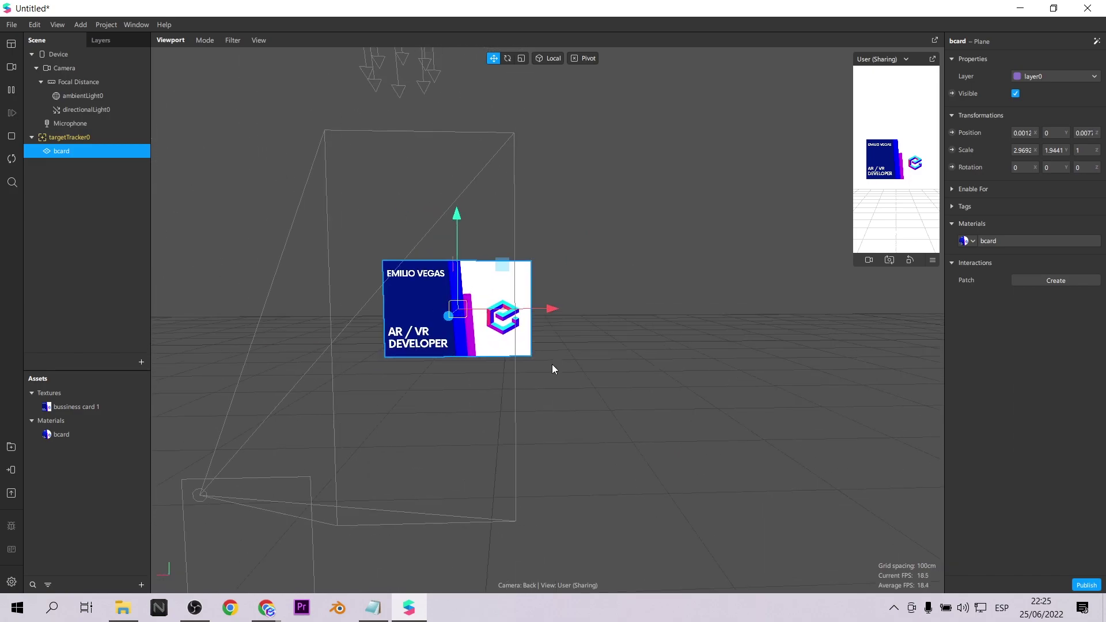
Step: Start a texture animation import and load the photos 01-opt to 11-opt from the OPT folder
{"action": "key", "text": "F2"}
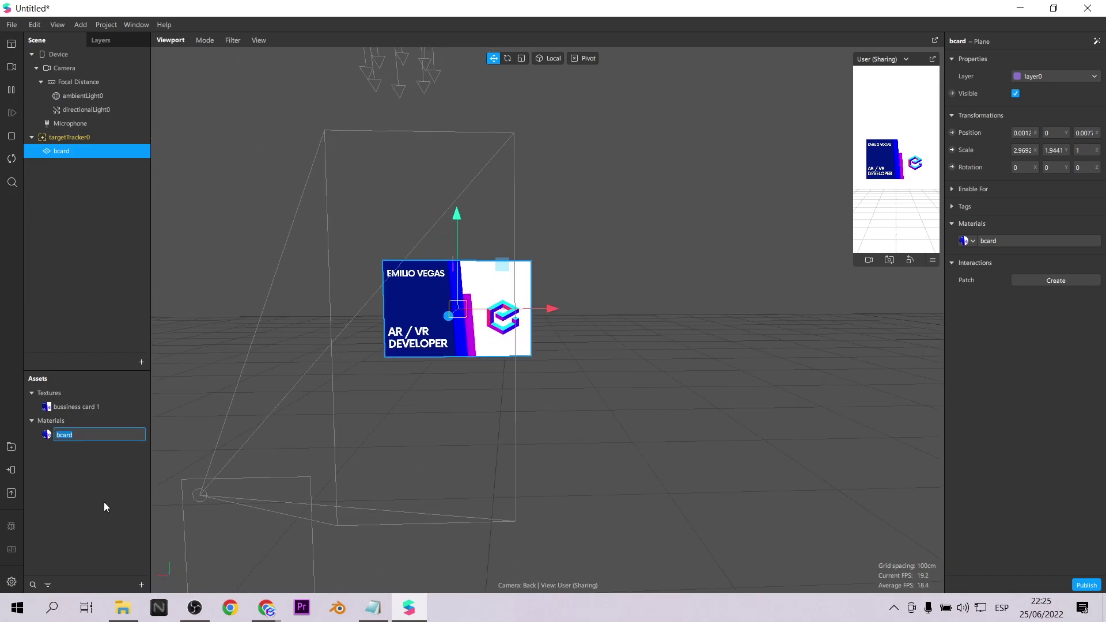
{"action": "left_click", "coordinate": [85, 496]}
{"action": "left_click", "coordinate": [141, 585]}
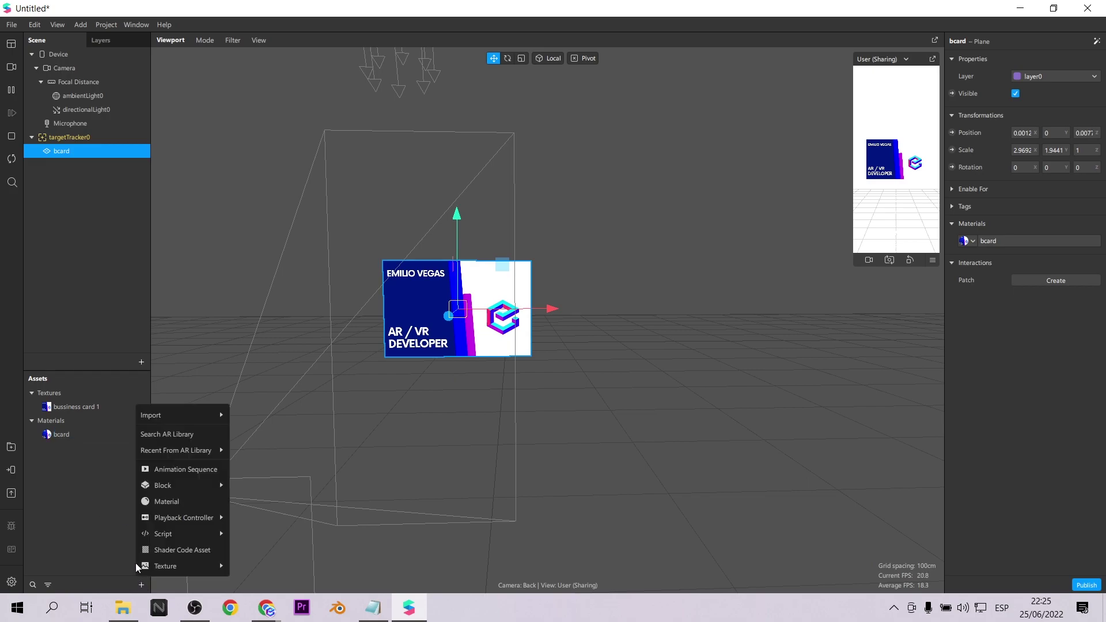
{"action": "mouse_move", "coordinate": [225, 415]}
{"action": "left_click", "coordinate": [272, 432]}
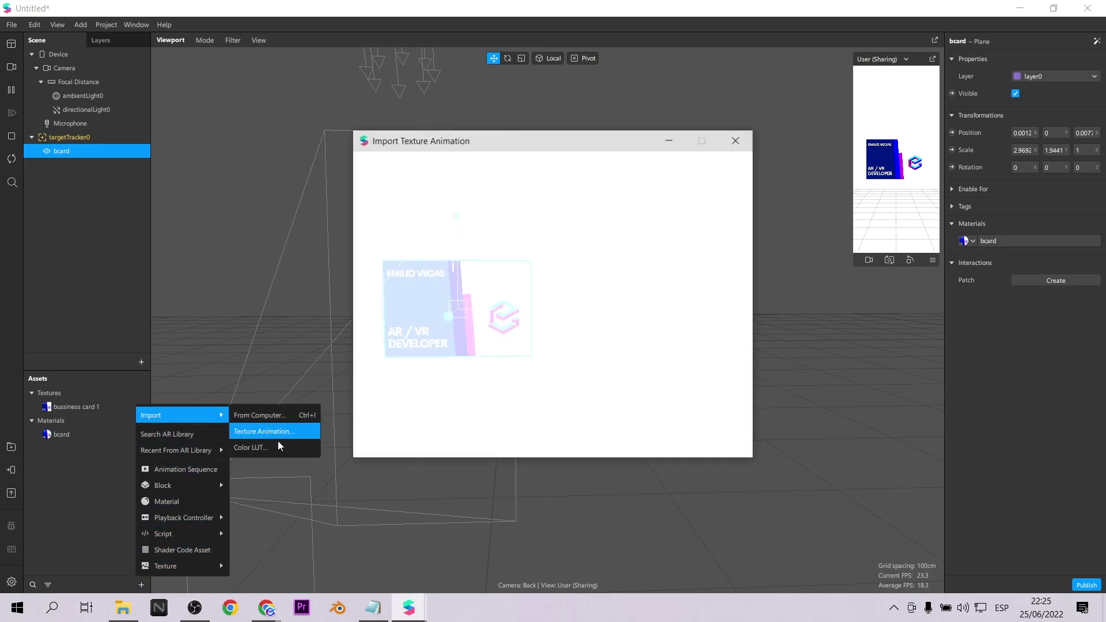
{"action": "left_click", "coordinate": [478, 305]}
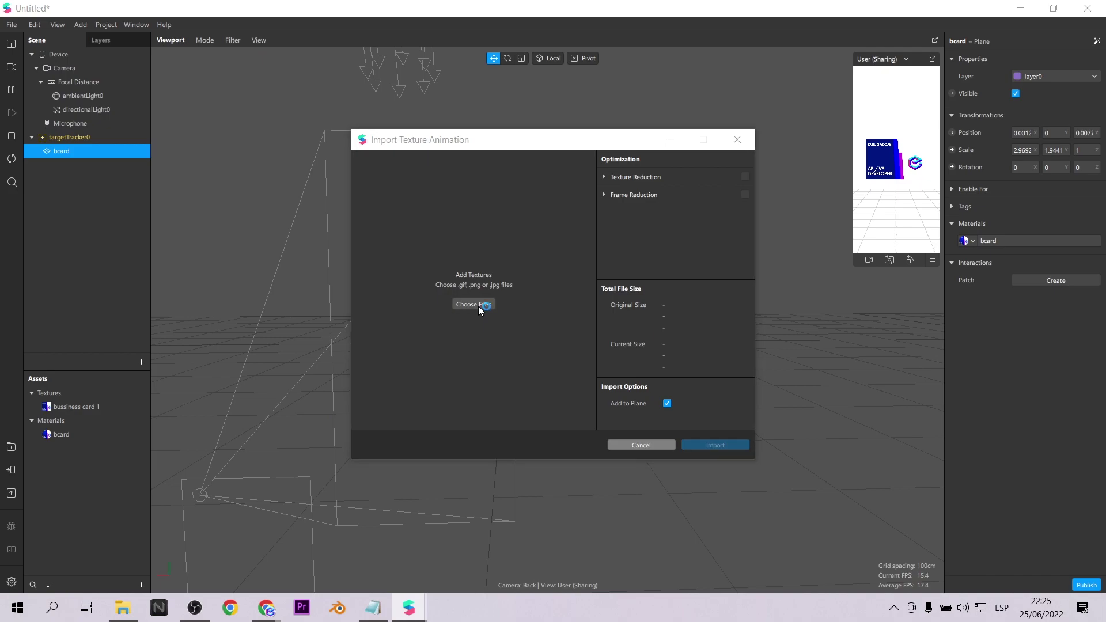
{"action": "left_click", "coordinate": [517, 267]}
{"action": "scroll", "coordinate": [553, 299], "scroll_direction": "down", "scroll_amount": 1}
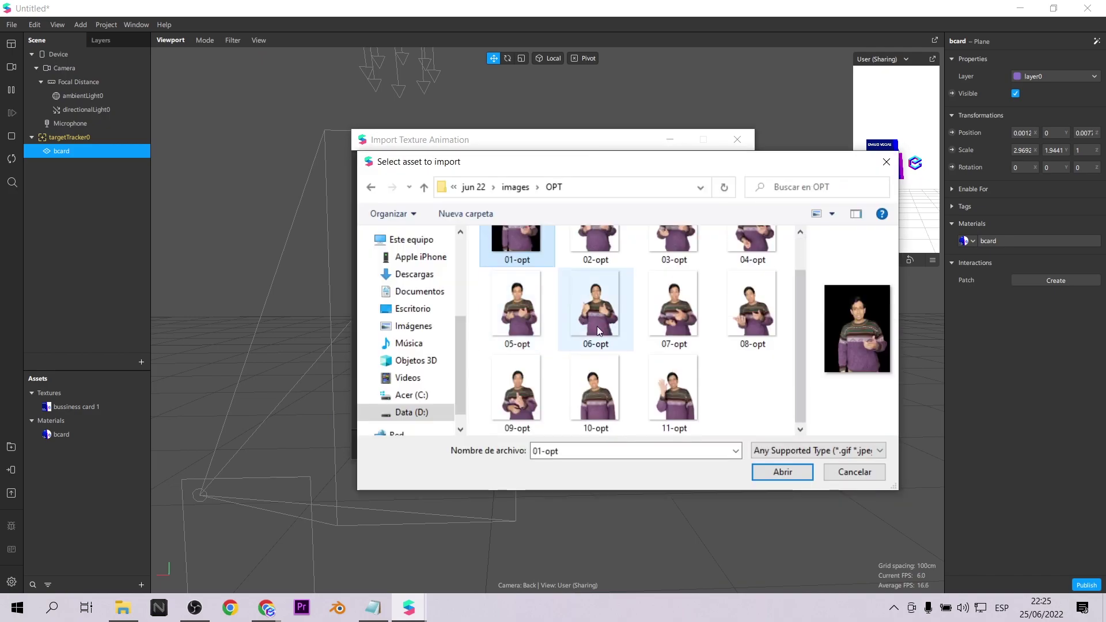
{"action": "left_click", "coordinate": [668, 396], "text": "shift"}
{"action": "left_click", "coordinate": [787, 474]}
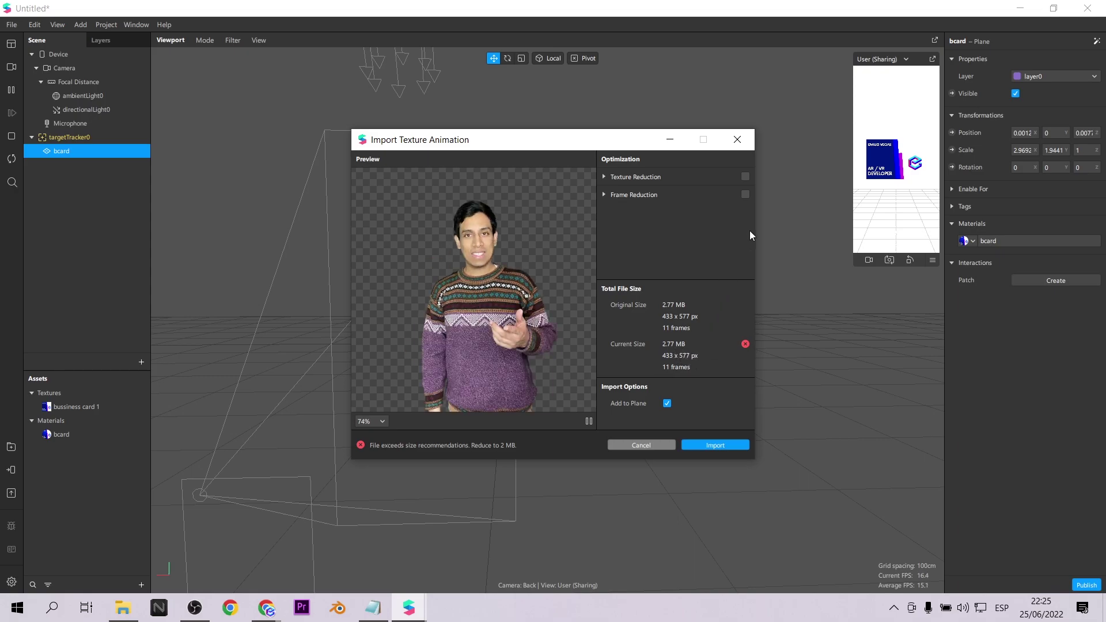
Step: Enable Texture Reduction at 17% quality for the animation and leave Frame Reduction off
{"action": "left_click", "coordinate": [745, 177]}
{"action": "left_click_drag", "start_coordinate": [711, 228], "coordinate": [679, 229]}
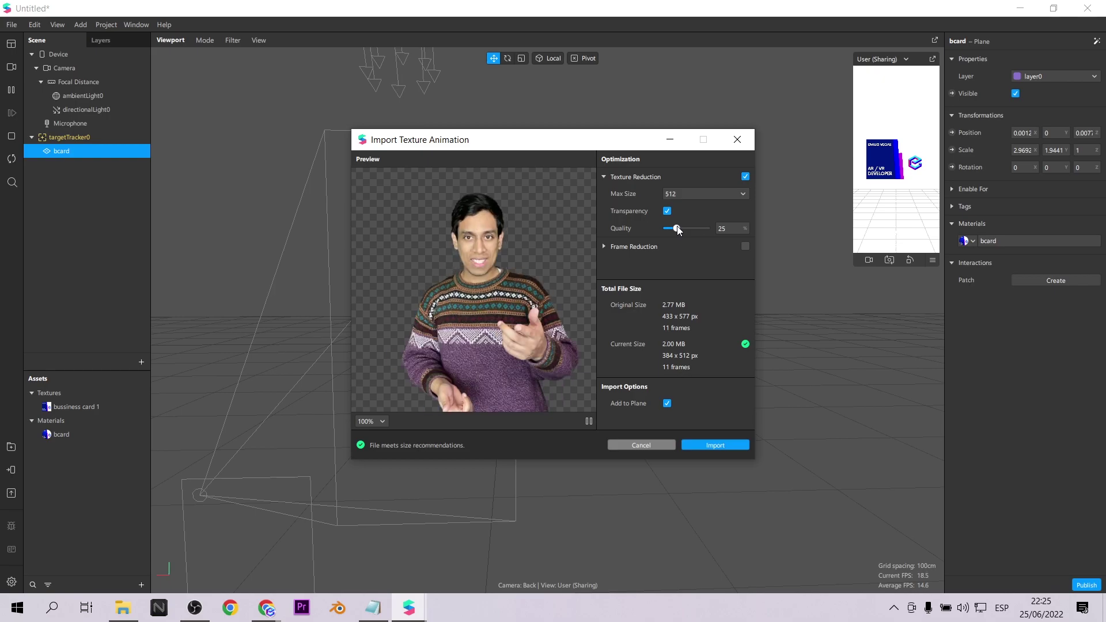
{"action": "left_click_drag", "start_coordinate": [679, 230], "coordinate": [675, 230]}
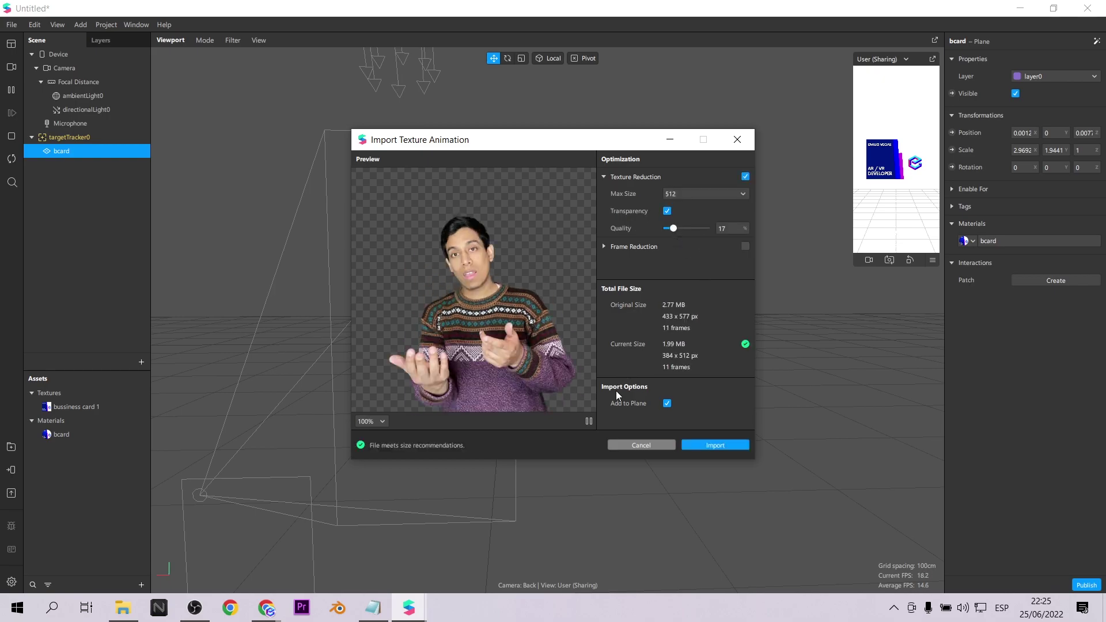
{"action": "left_click", "coordinate": [745, 247]}
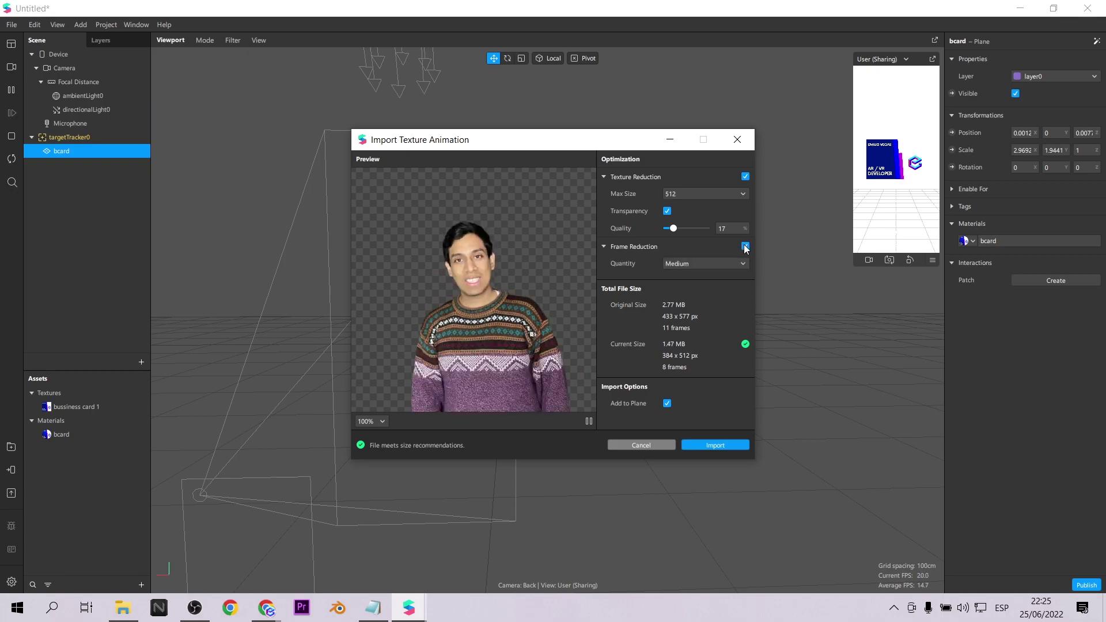
{"action": "left_click", "coordinate": [745, 247]}
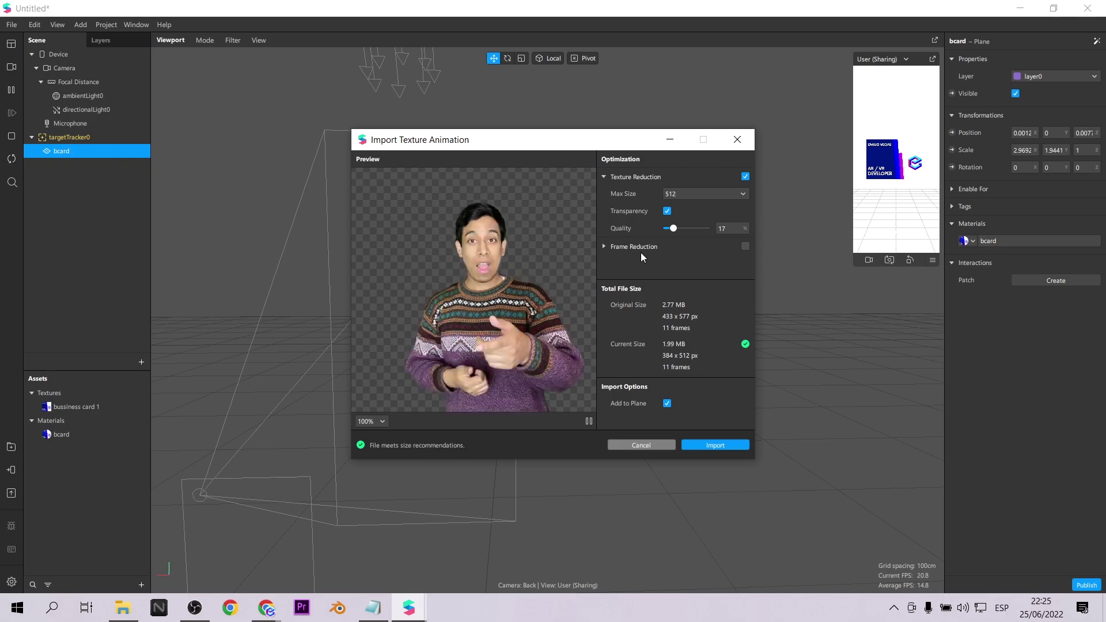
Step: Import the animation and nest its plane under bcard, placed just to the right of the card
{"action": "left_click", "coordinate": [711, 446]}
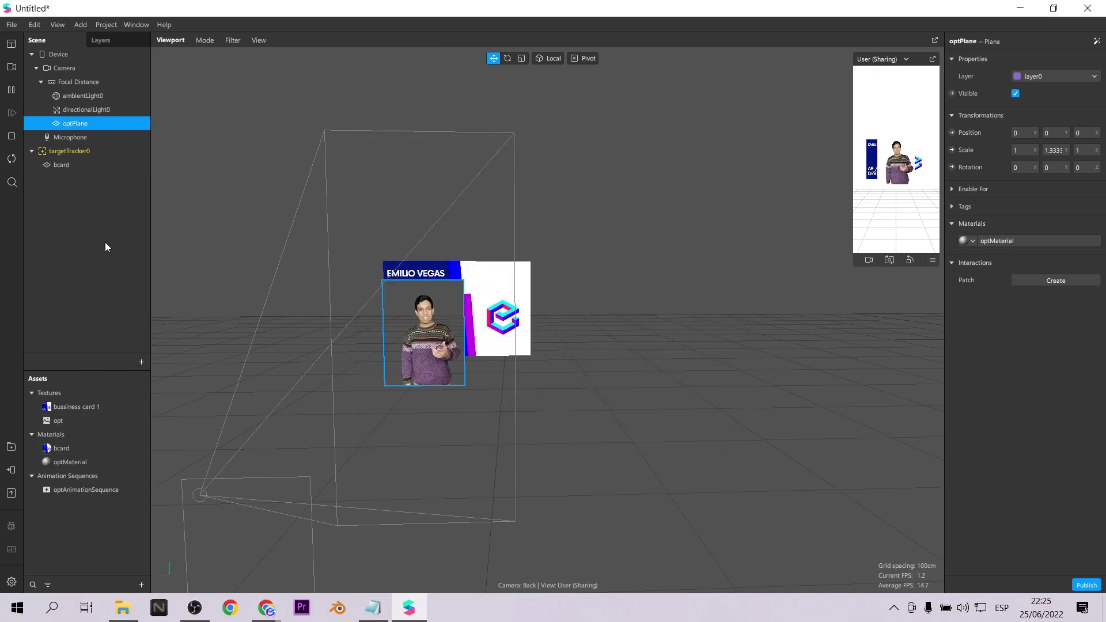
{"action": "left_click_drag", "start_coordinate": [74, 126], "coordinate": [64, 167]}
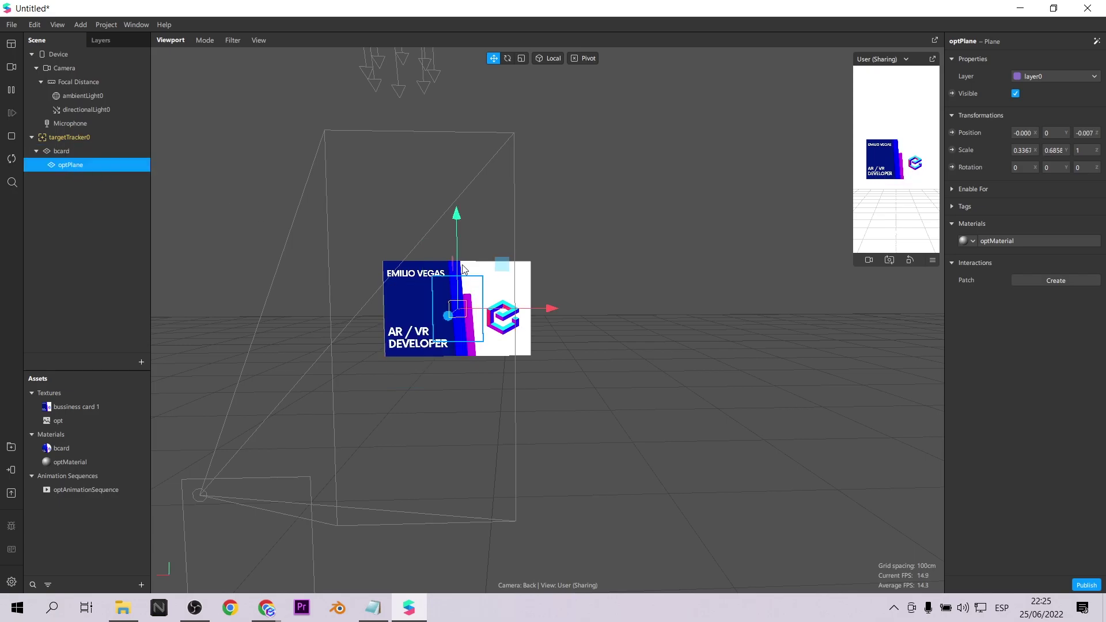
{"action": "left_click_drag", "start_coordinate": [549, 314], "coordinate": [654, 291]}
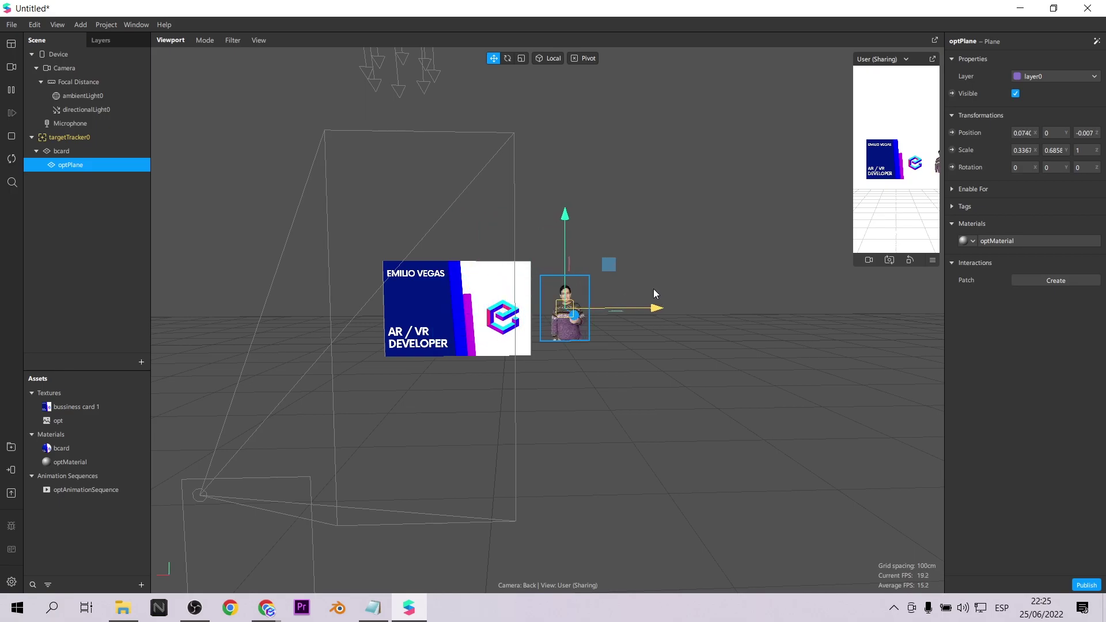
Step: Turn on Randomize for optAnimationSequence and set its frame rate to 6 FPS
{"action": "left_click", "coordinate": [86, 490]}
{"action": "left_click", "coordinate": [1017, 127]}
{"action": "left_click", "coordinate": [1029, 144]}
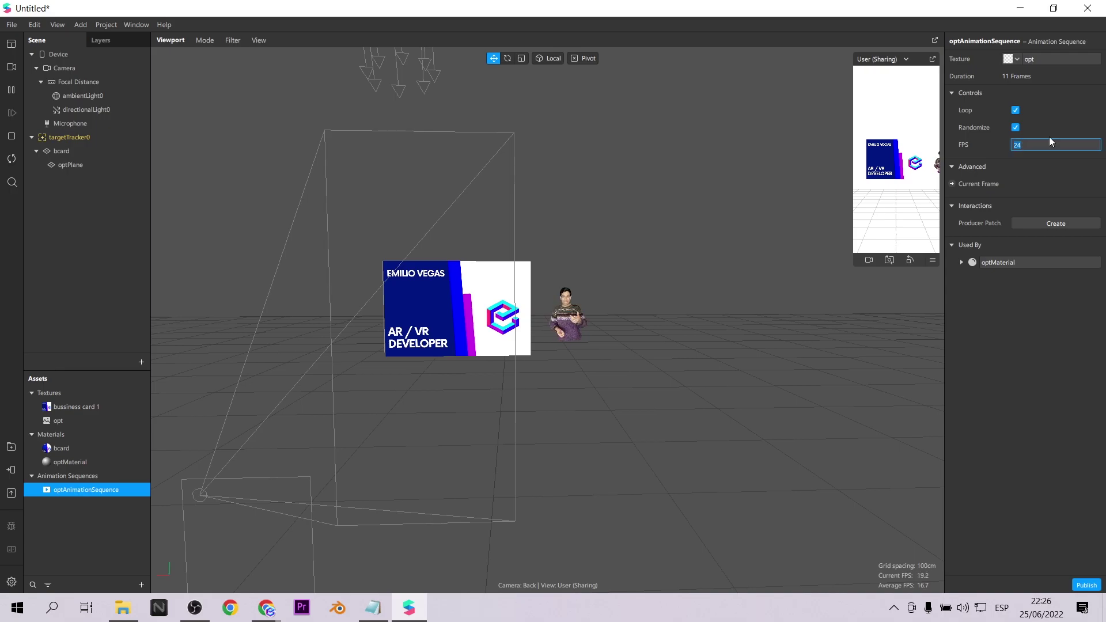
{"action": "type", "text": "10"}
{"action": "key", "text": "Return"}
{"action": "left_click", "coordinate": [1029, 145]}
{"action": "type", "text": "5"}
{"action": "key", "text": "Return"}
{"action": "left_click", "coordinate": [1030, 145]}
{"action": "type", "text": "6"}
{"action": "key", "text": "Return"}
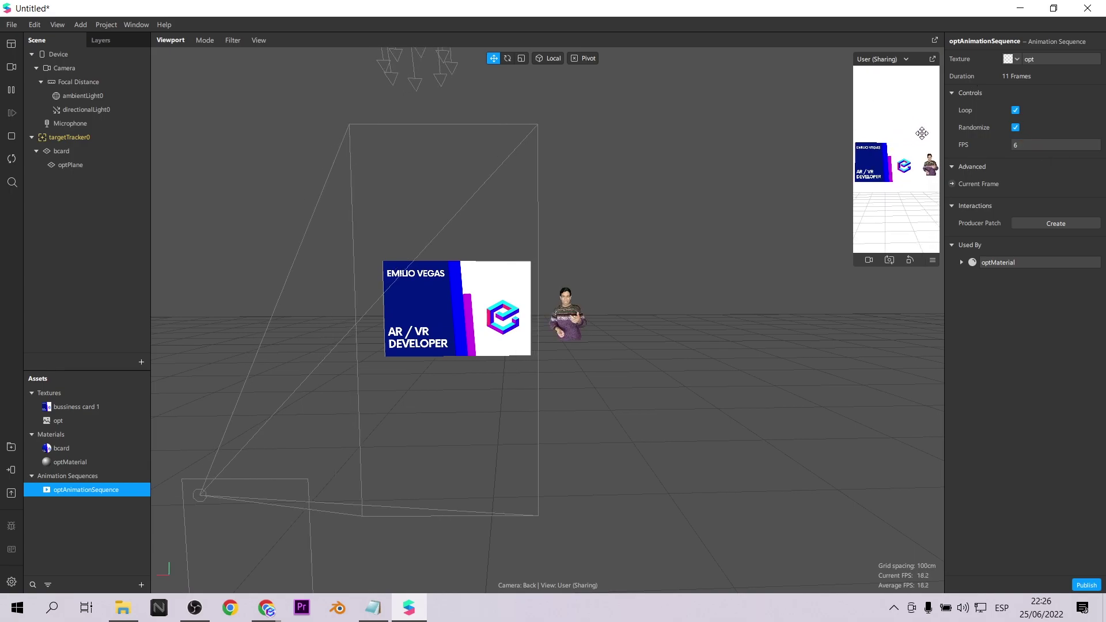
Step: Enlarge the photo plane beside the card to a scale of about 0.465 by 0.948
{"action": "left_click", "coordinate": [97, 164]}
{"action": "left_click", "coordinate": [522, 59]}
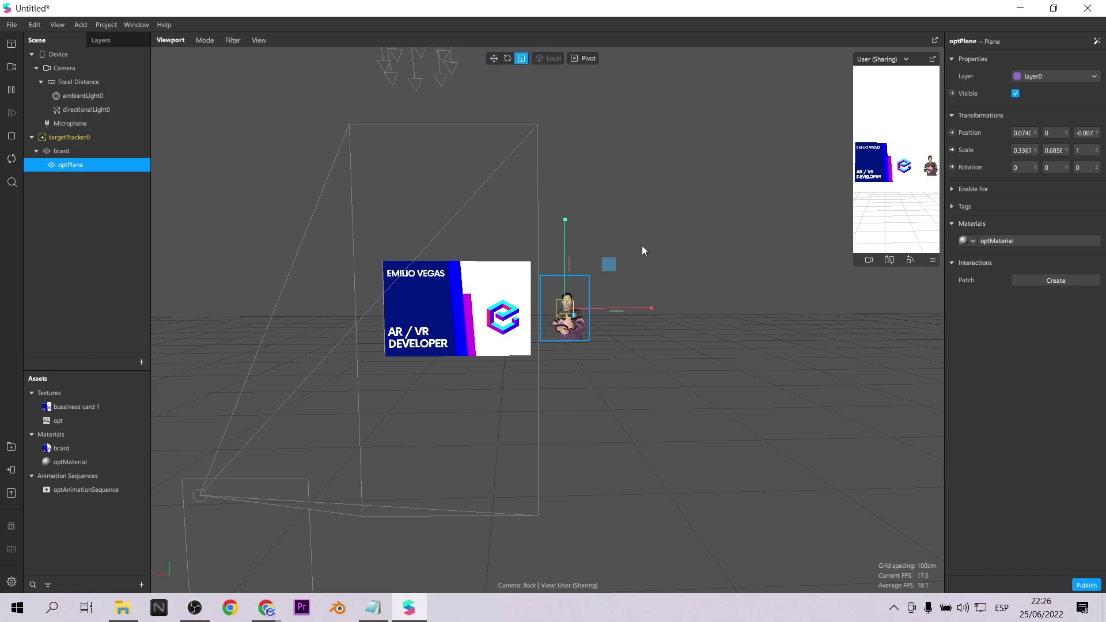
{"action": "left_click_drag", "start_coordinate": [613, 265], "coordinate": [622, 261]}
{"action": "left_click_drag", "start_coordinate": [626, 256], "coordinate": [637, 251]}
{"action": "left_click", "coordinate": [494, 58]}
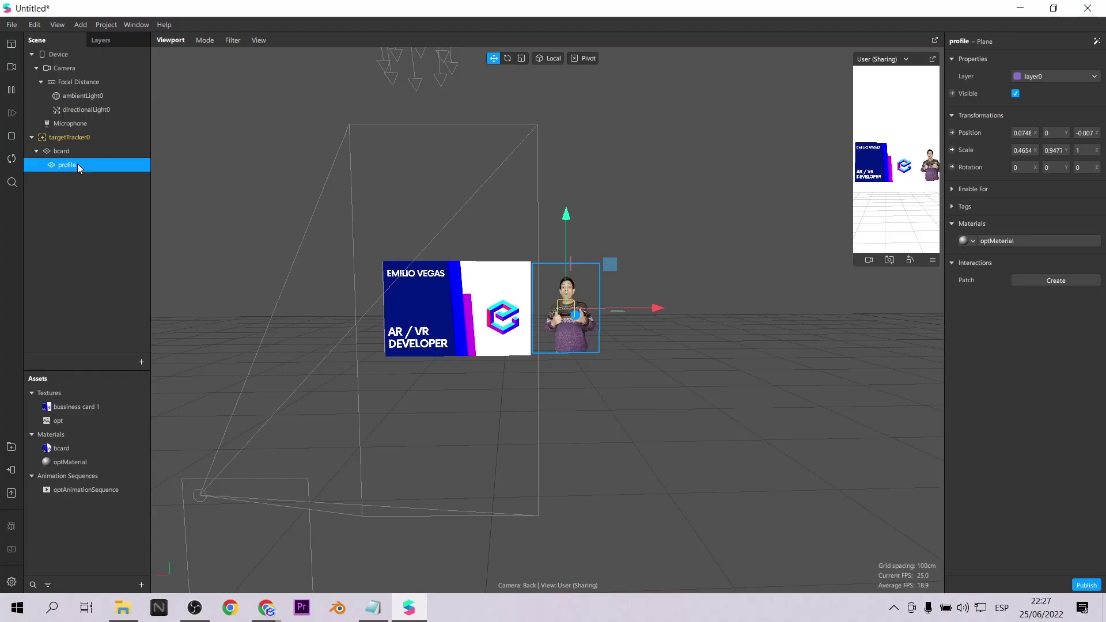
{"action": "left_click", "coordinate": [85, 203]}
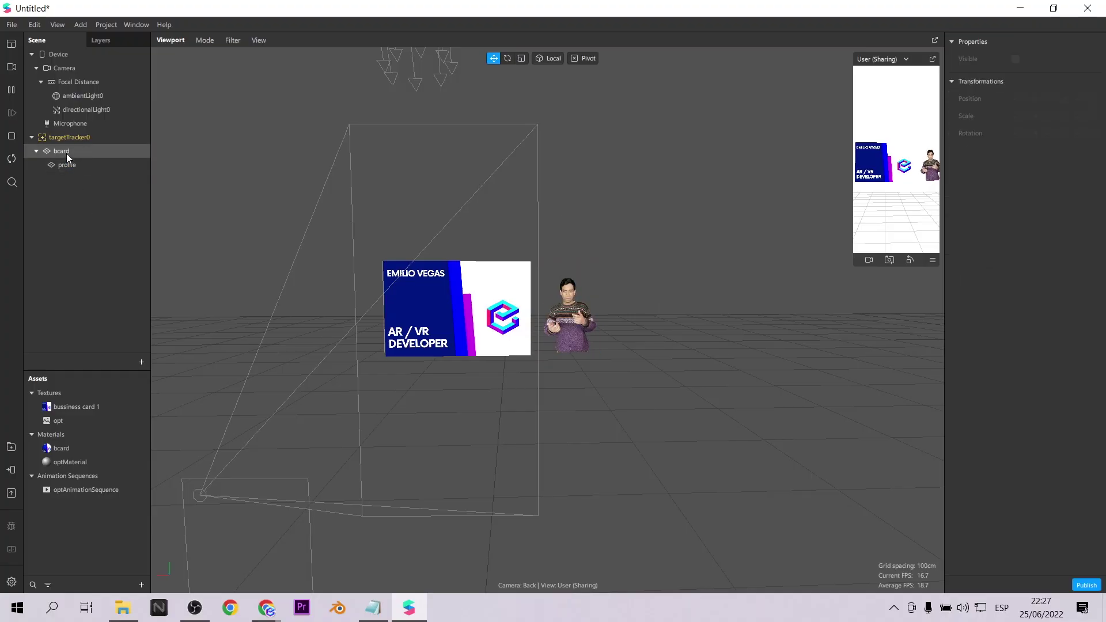
Step: Add a null object under bcard and move it below the card to about Y -0.078
{"action": "left_click", "coordinate": [67, 152]}
{"action": "right_click", "coordinate": [66, 153]}
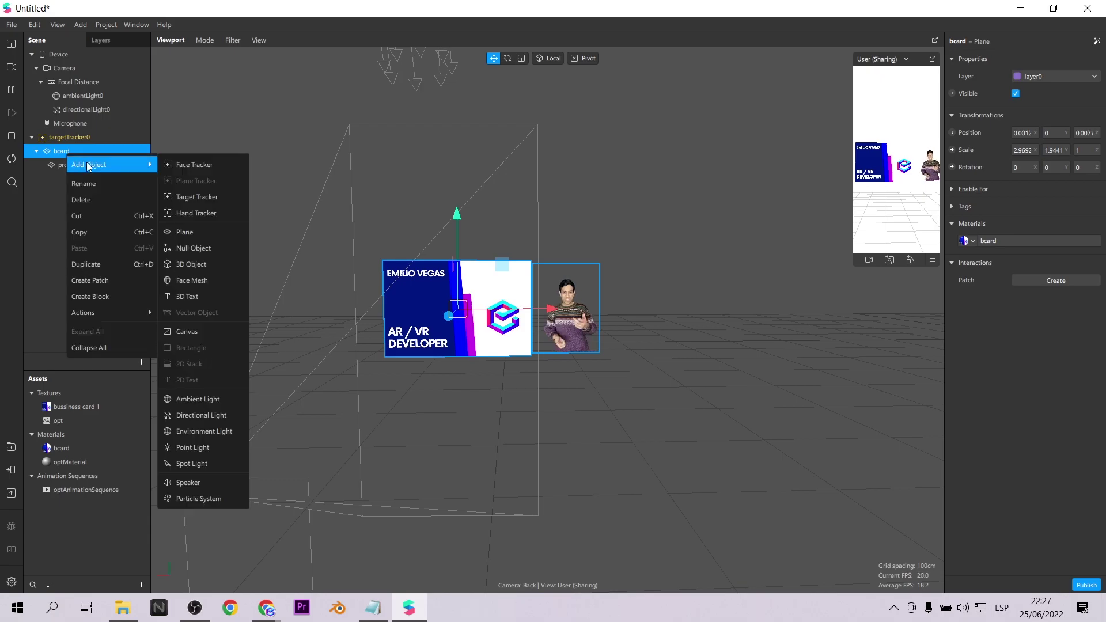
{"action": "mouse_move", "coordinate": [133, 165]}
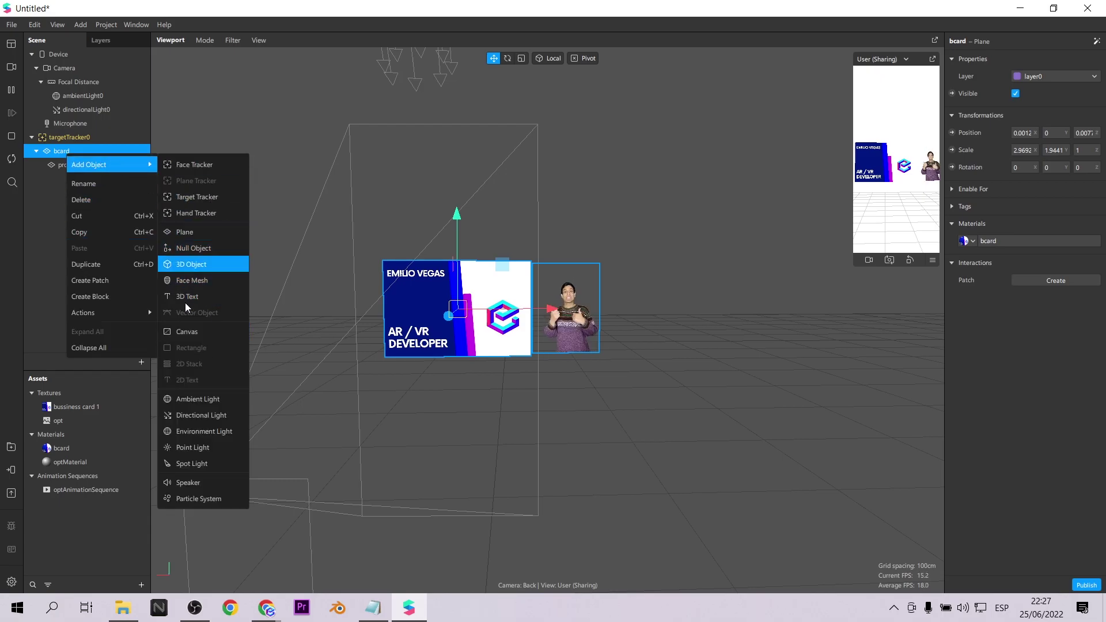
{"action": "left_click", "coordinate": [196, 249]}
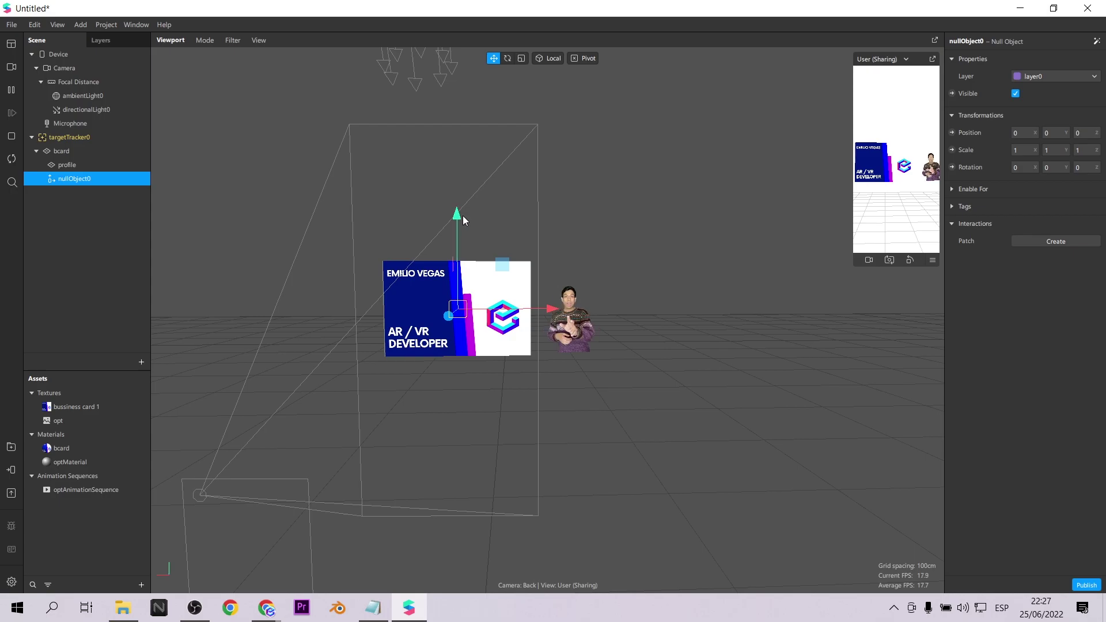
{"action": "left_click_drag", "start_coordinate": [462, 234], "coordinate": [462, 306]}
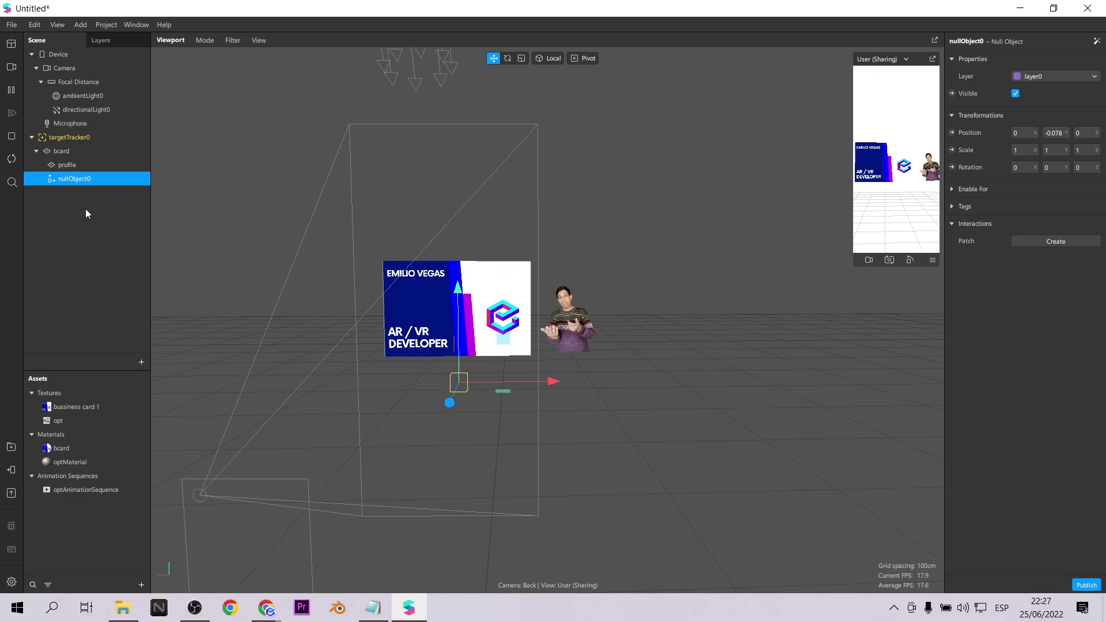
Step: Rename the null object as "skills - group" and add a 3D Text object inside it
{"action": "double_click", "coordinate": [81, 180]}
{"action": "type", "text": "skills - group"}
{"action": "key", "text": "Return"}
{"action": "right_click", "coordinate": [81, 179]}
{"action": "mouse_move", "coordinate": [154, 185]}
{"action": "left_click", "coordinate": [218, 323]}
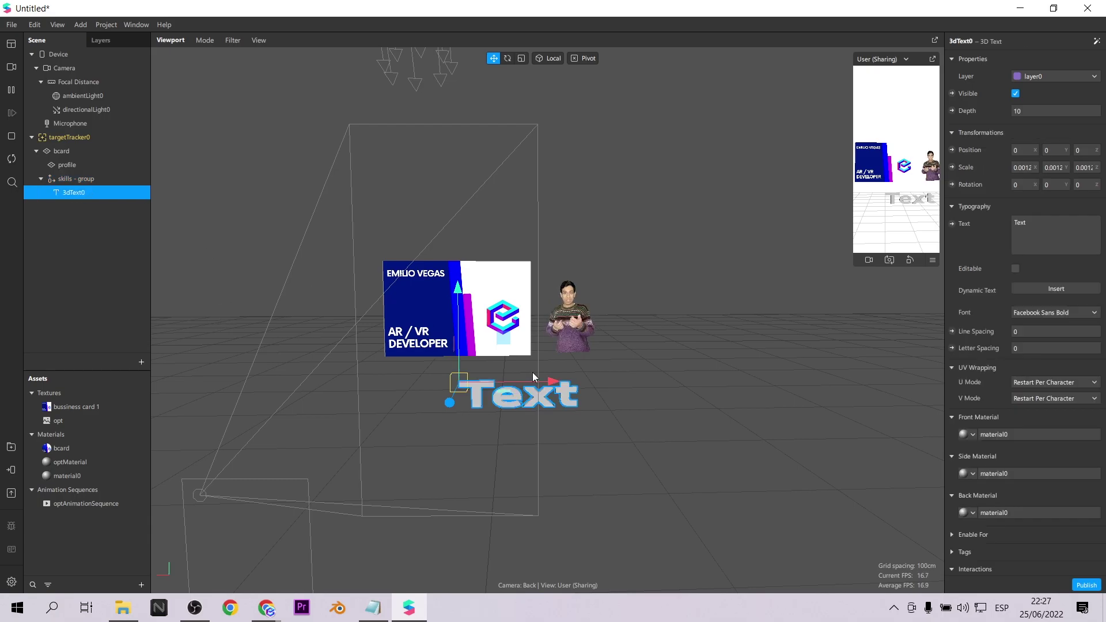
Step: Shrink the 3D text and place it just below the left part of the card
{"action": "left_click_drag", "start_coordinate": [459, 295], "coordinate": [459, 316]}
{"action": "left_click", "coordinate": [521, 58]}
{"action": "left_click_drag", "start_coordinate": [548, 403], "coordinate": [486, 409]}
{"action": "left_click", "coordinate": [494, 58]}
{"action": "left_click", "coordinate": [522, 59]}
{"action": "left_click_drag", "start_coordinate": [444, 240], "coordinate": [416, 246]}
{"action": "left_click", "coordinate": [493, 60]}
{"action": "left_click_drag", "start_coordinate": [398, 191], "coordinate": [398, 165]}
Step: Raise the skills group to about Y -0.069 and scale its 3D text down a little more
{"action": "left_click", "coordinate": [100, 178]}
{"action": "left_click_drag", "start_coordinate": [496, 156], "coordinate": [496, 144]}
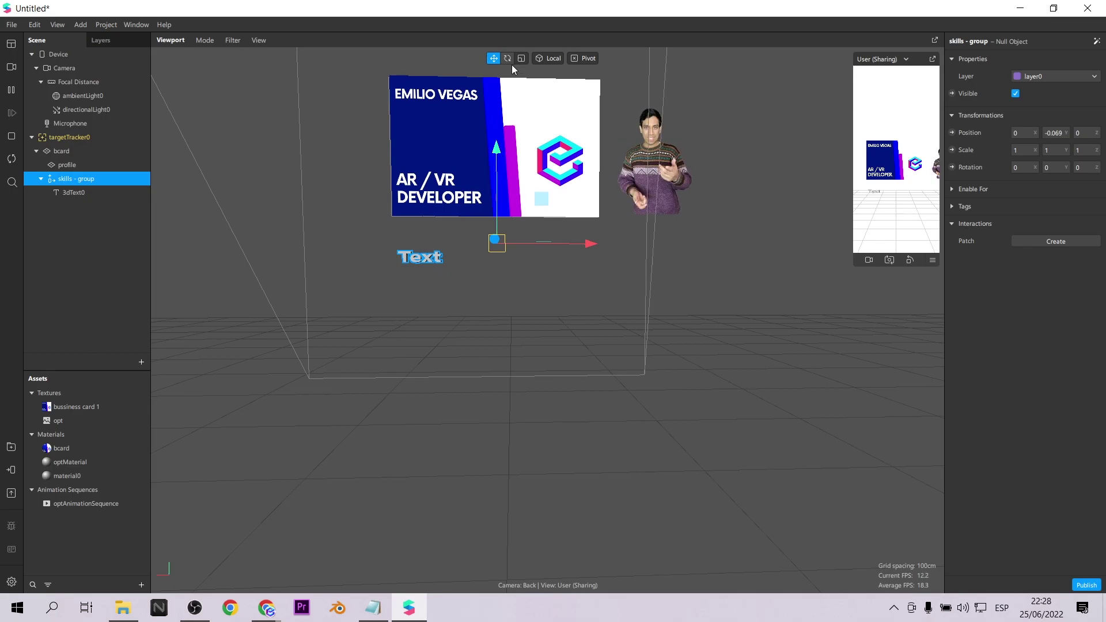
{"action": "left_click", "coordinate": [92, 192]}
{"action": "left_click", "coordinate": [518, 58]}
{"action": "left_click_drag", "start_coordinate": [490, 251], "coordinate": [478, 251]}
{"action": "left_click_drag", "start_coordinate": [708, 323], "coordinate": [713, 356], "text": "alt"}
Step: Rename the 3D text object as MK
{"action": "double_click", "coordinate": [81, 193]}
{"action": "type", "text": "MK"}
{"action": "key", "text": "Return"}
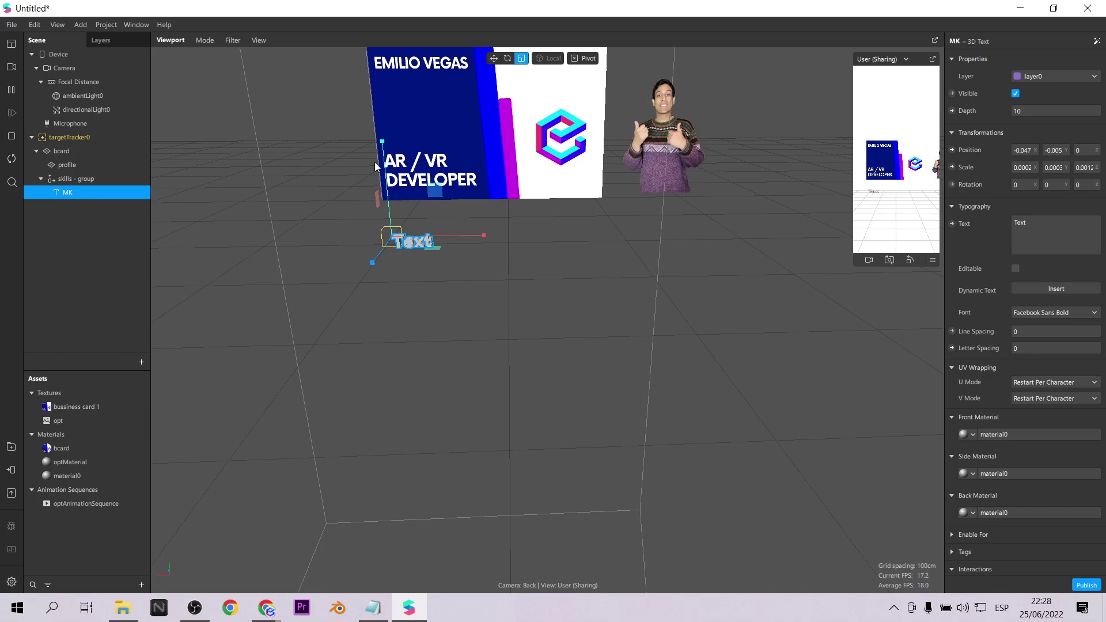
Step: Set the depth of the MK text to 7
{"action": "left_click", "coordinate": [1040, 110]}
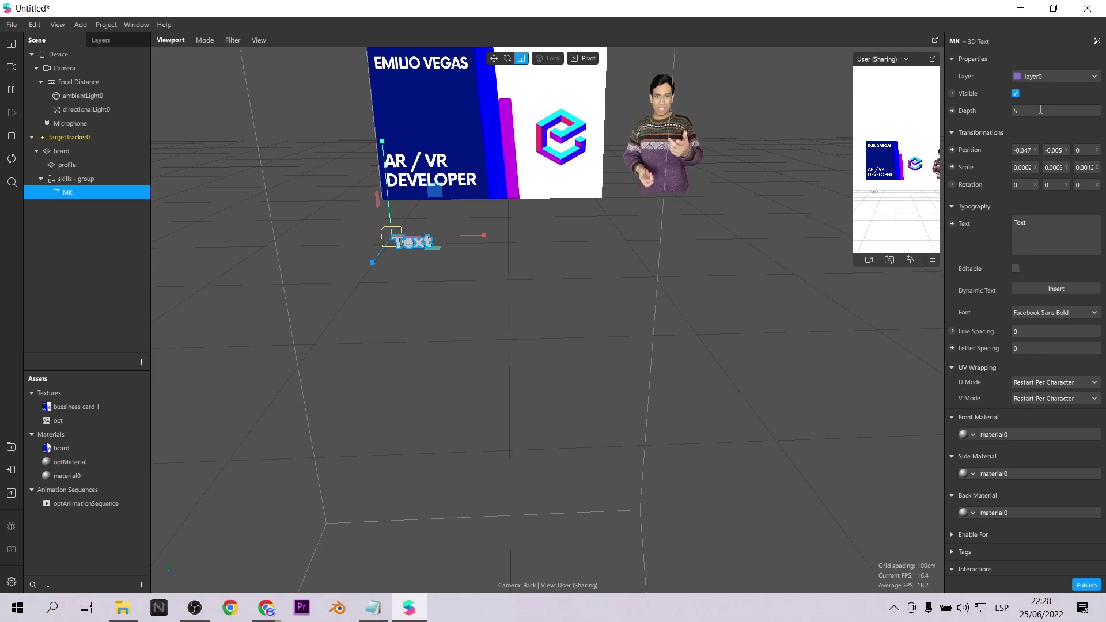
{"action": "left_click_drag", "start_coordinate": [761, 357], "coordinate": [769, 300], "text": "alt"}
{"action": "left_click", "coordinate": [1047, 111]}
{"action": "type", "text": "10"}
{"action": "key", "text": "Return"}
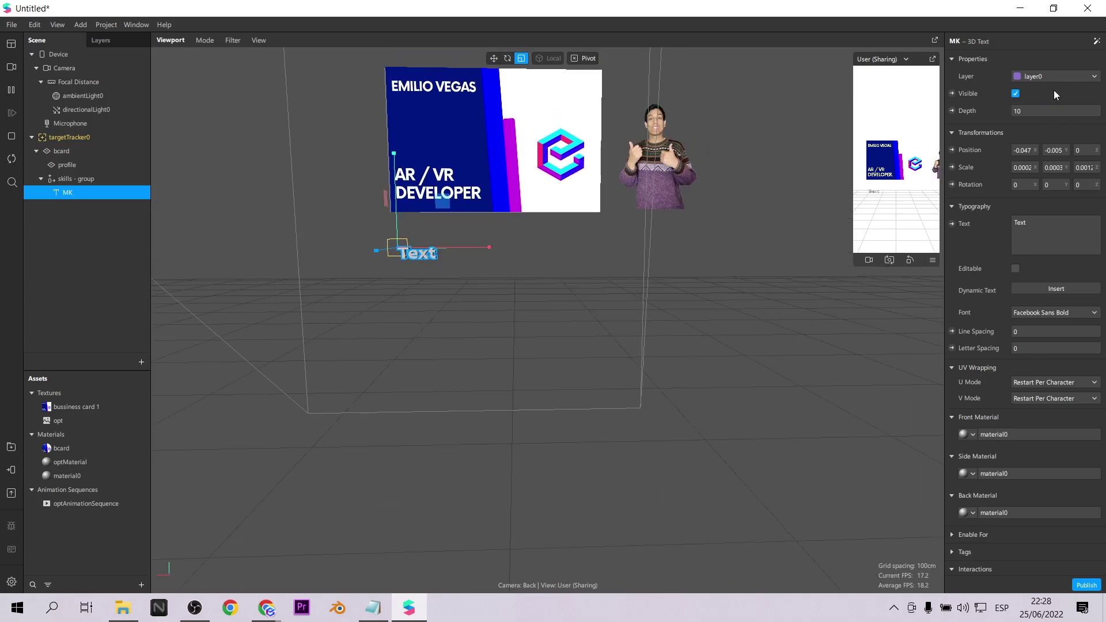
{"action": "left_click", "coordinate": [1047, 109]}
{"action": "type", "text": "7"}
{"action": "key", "text": "Return"}
Step: Rename the 3D text's material, material0, as black
{"action": "double_click", "coordinate": [71, 477]}
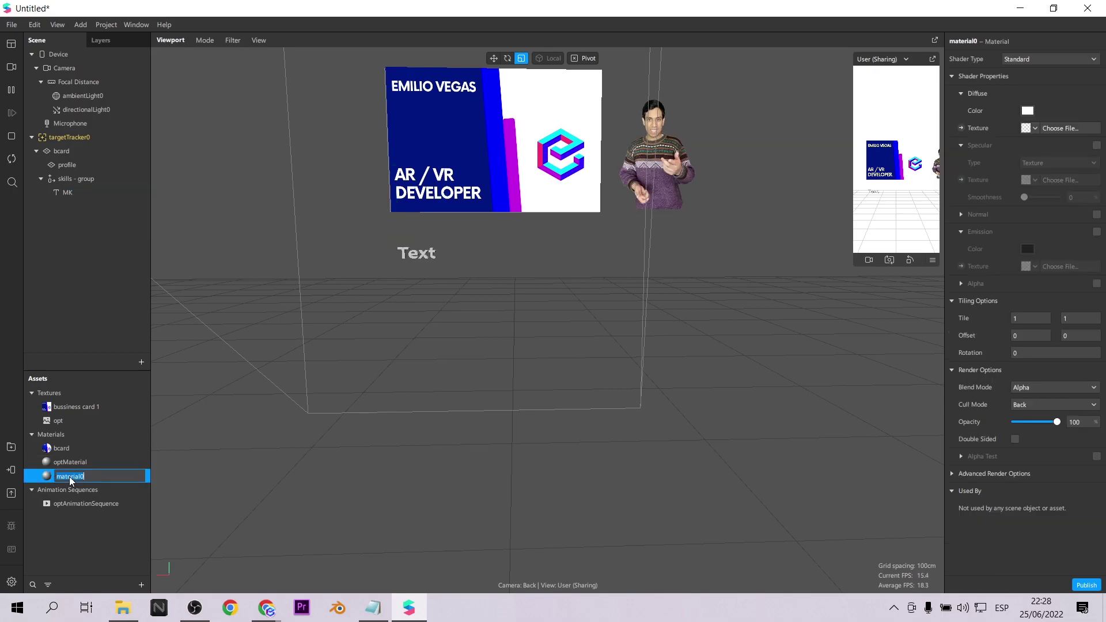
{"action": "type", "text": "black"}
{"action": "key", "text": "Return"}
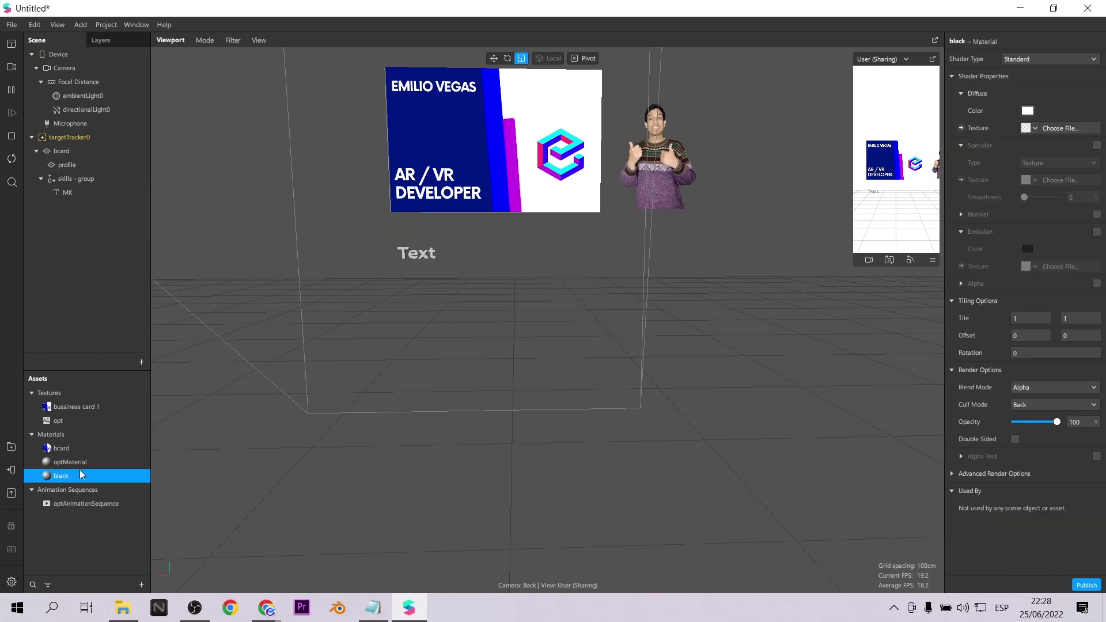
Step: Switch the black material to the Flat shader and set its diffuse colour to black
{"action": "left_click", "coordinate": [1031, 58]}
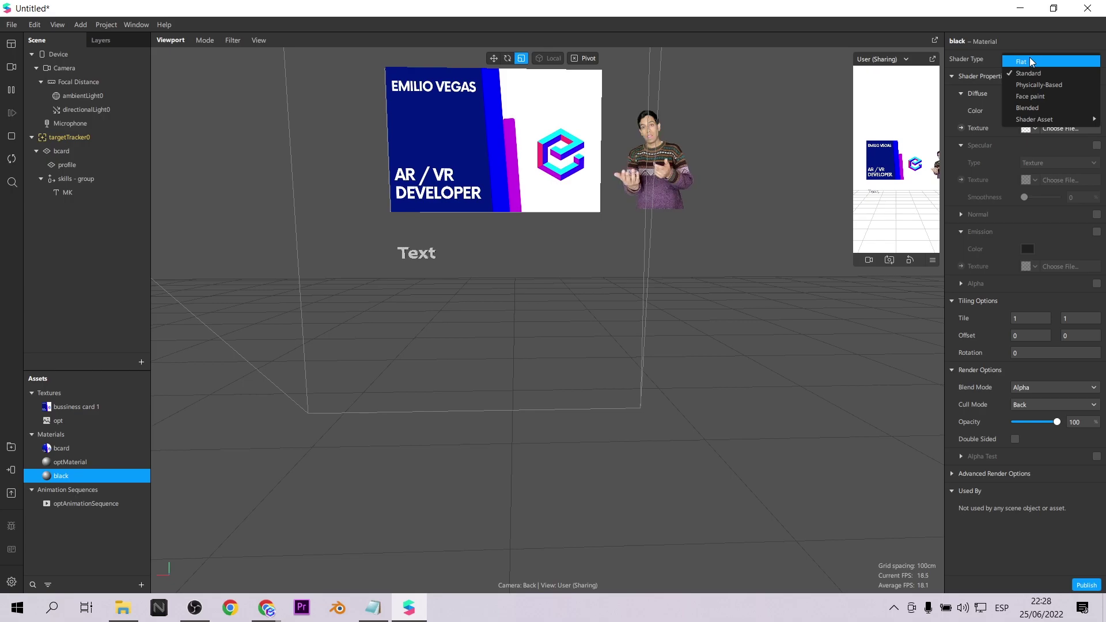
{"action": "left_click", "coordinate": [1029, 58]}
{"action": "left_click", "coordinate": [1025, 111]}
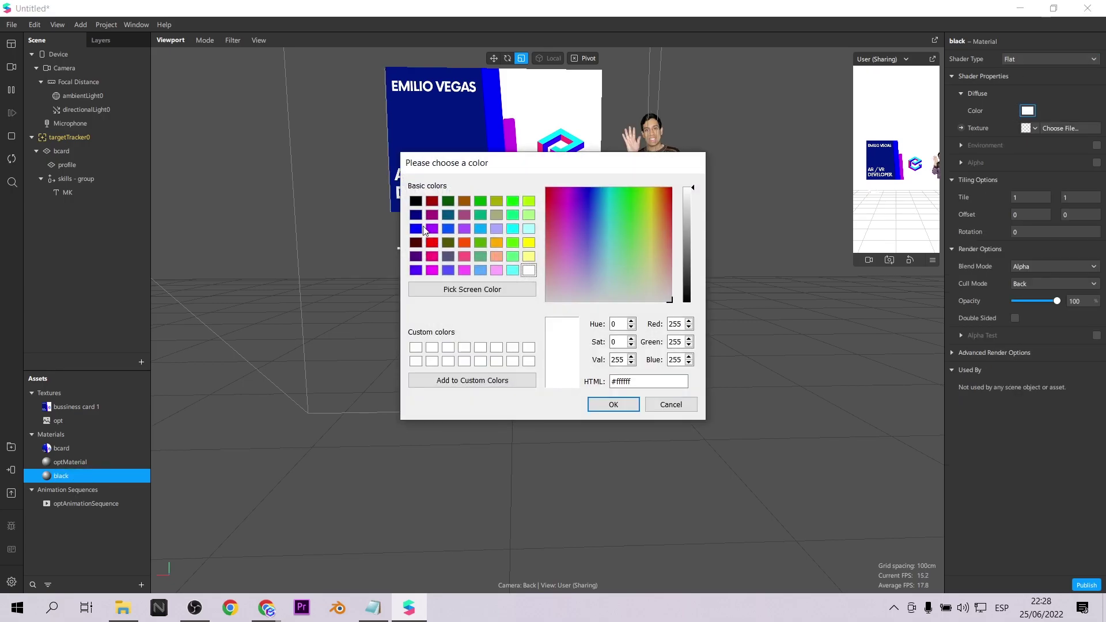
{"action": "left_click", "coordinate": [416, 201]}
{"action": "left_click", "coordinate": [613, 404]}
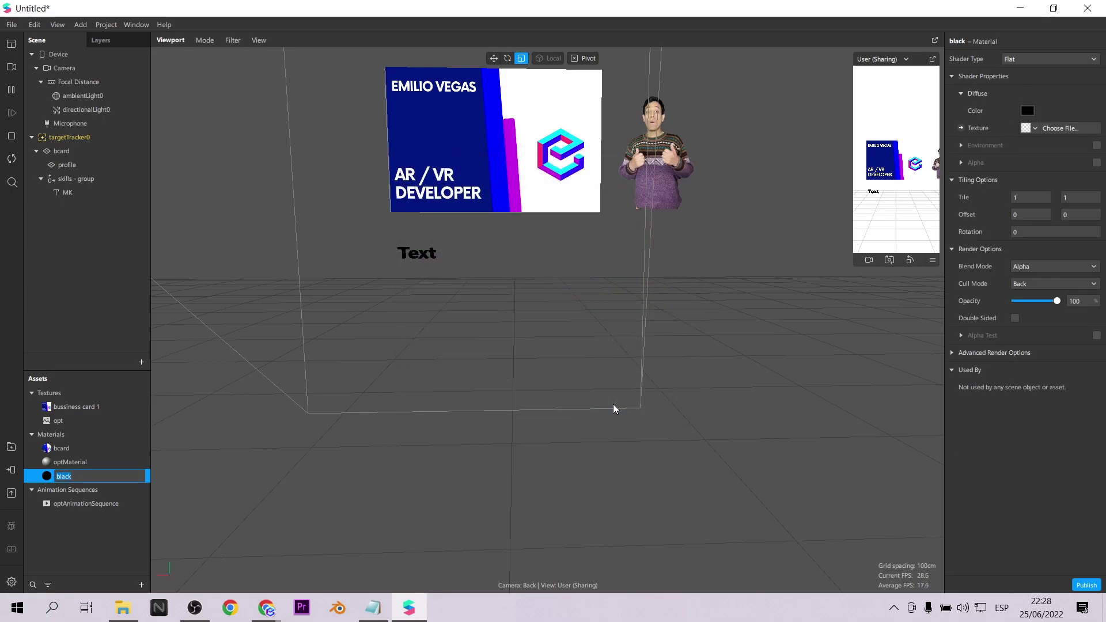
Step: Change the wording of the MK 3D text to Marketing
{"action": "left_click", "coordinate": [90, 193]}
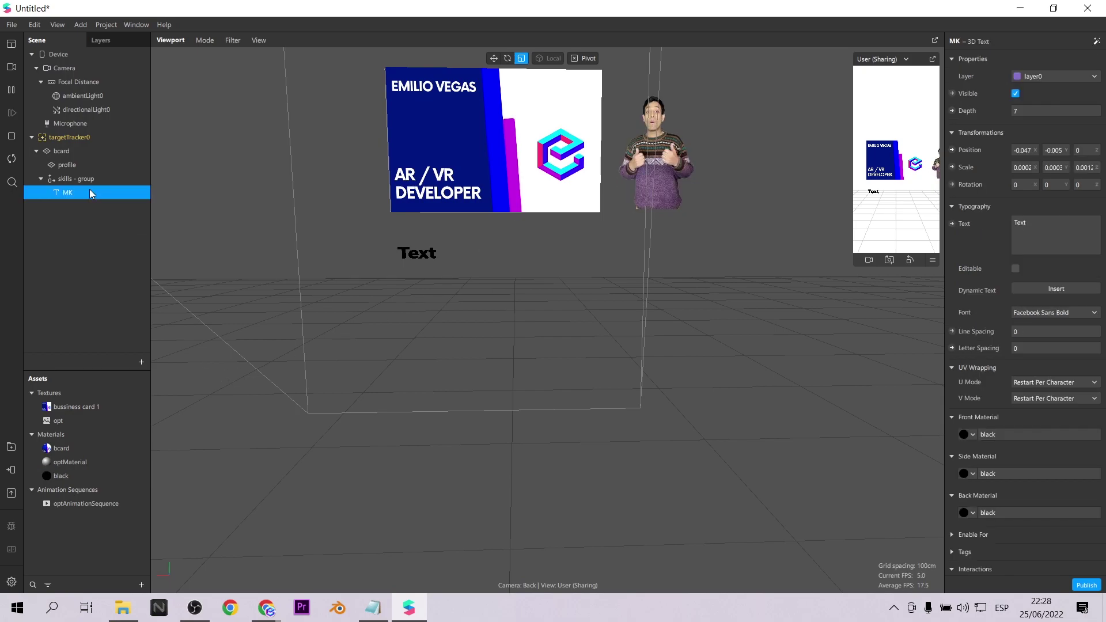
{"action": "double_click", "coordinate": [1052, 224]}
{"action": "type", "text": "Marketing"}
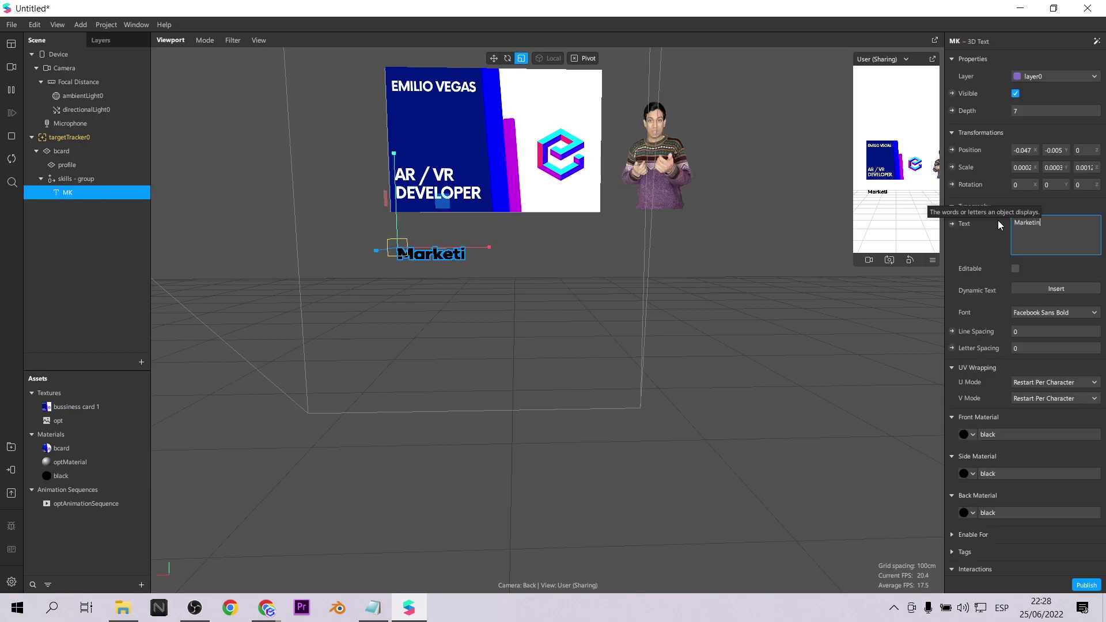
{"action": "left_click", "coordinate": [53, 226]}
Step: Duplicate the Marketing text and move the copy below it to about Y -0.025
{"action": "right_click", "coordinate": [77, 195]}
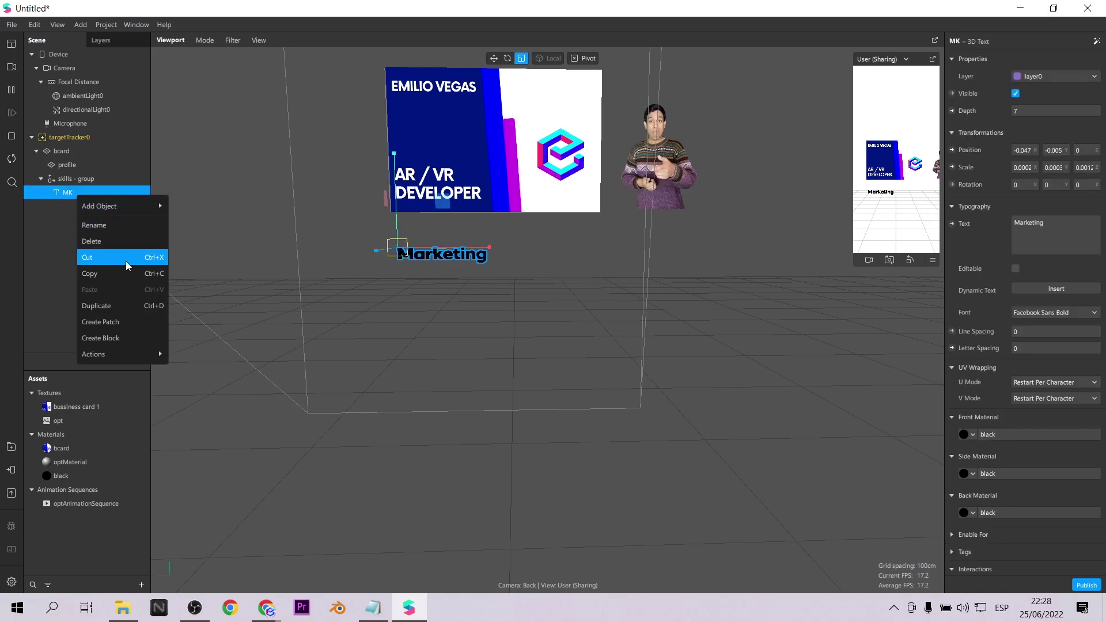
{"action": "left_click", "coordinate": [124, 306]}
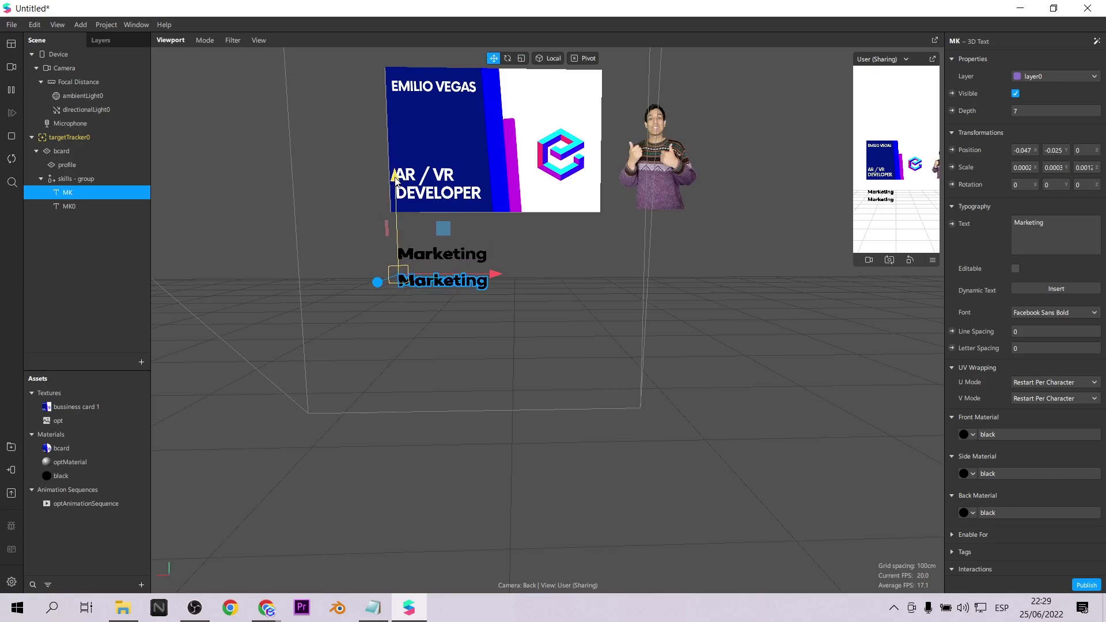
{"action": "double_click", "coordinate": [74, 206]}
{"action": "left_click_drag", "start_coordinate": [75, 187], "coordinate": [75, 187]}
{"action": "left_click", "coordinate": [74, 205]}
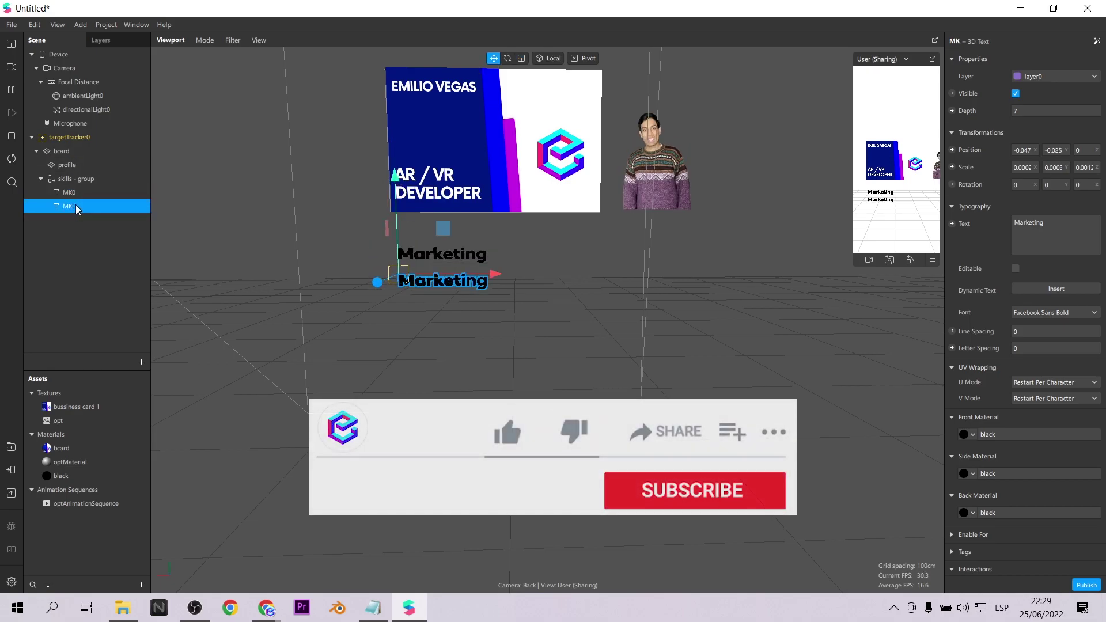
Step: Rename the lower Marketing text object as Social
{"action": "double_click", "coordinate": [75, 205]}
{"action": "type", "text": "Social"}
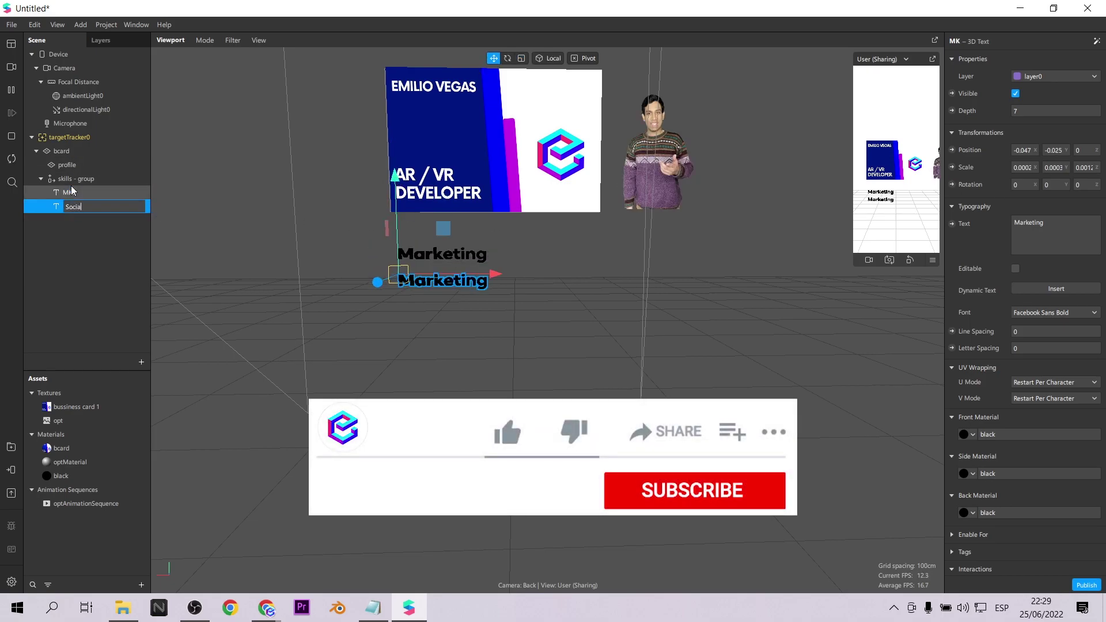
{"action": "key", "text": "Return"}
Step: Change the Social object's wording to Social Media and scale the text down slightly
{"action": "double_click", "coordinate": [1029, 223]}
{"action": "type", "text": "Social Media"}
{"action": "left_click", "coordinate": [522, 59]}
{"action": "left_click_drag", "start_coordinate": [443, 228], "coordinate": [433, 227]}
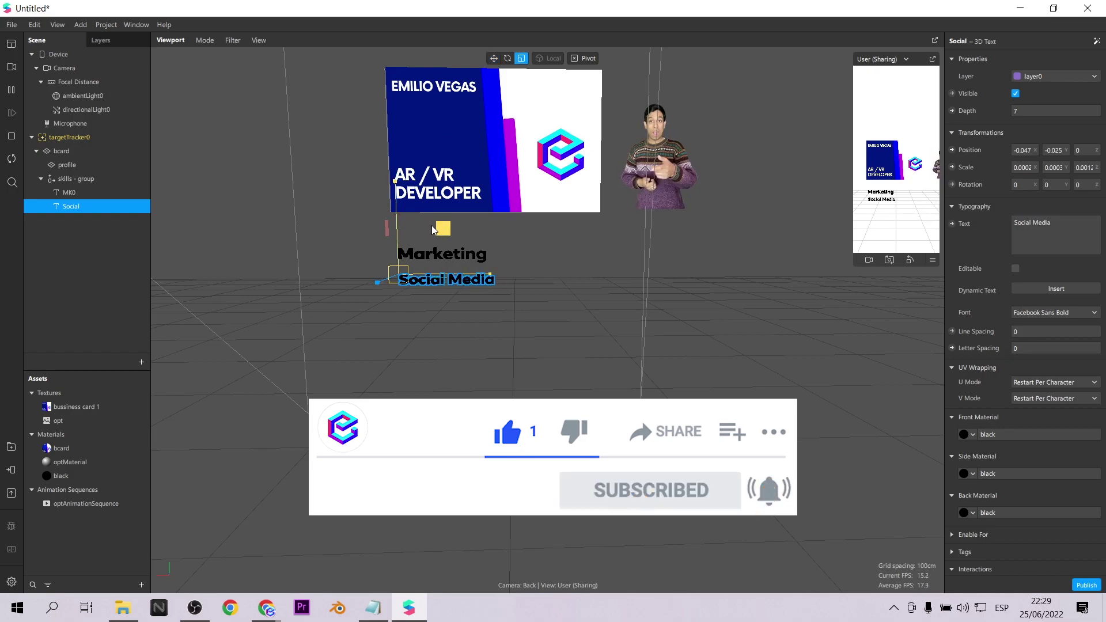
Step: Duplicate the Marketing text again and move the copy below Social Media to about Y -0.039
{"action": "right_click", "coordinate": [65, 191]}
{"action": "left_click", "coordinate": [96, 301]}
{"action": "left_click_drag", "start_coordinate": [71, 207], "coordinate": [74, 179]}
{"action": "left_click_drag", "start_coordinate": [394, 147], "coordinate": [381, 198]}
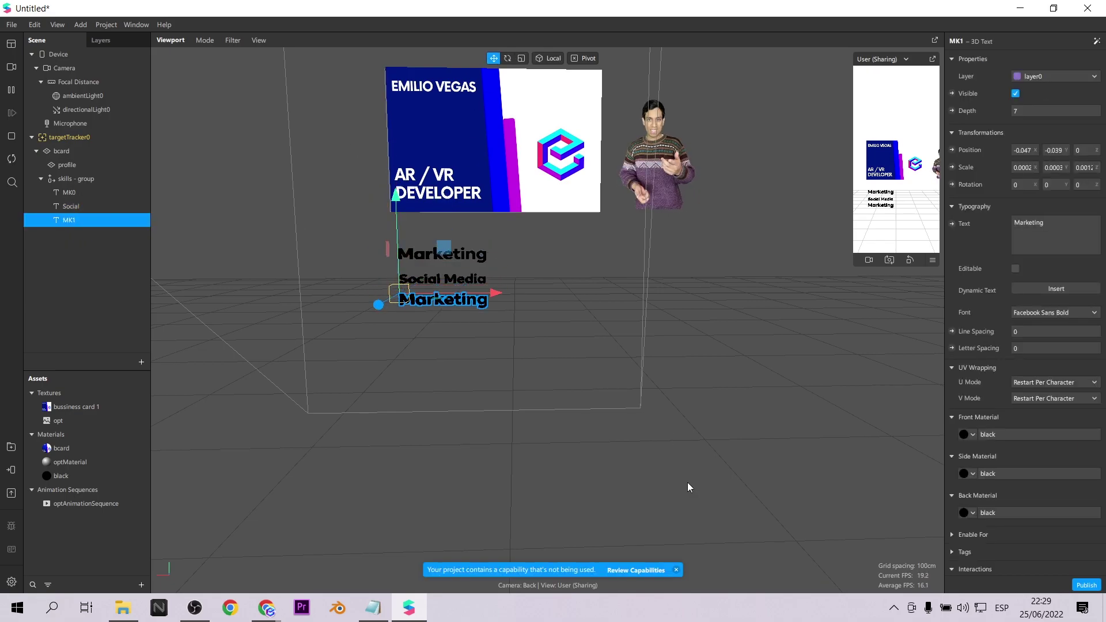
Step: Change the third text's wording to Big Data and rename its object as Big Data
{"action": "left_click_drag", "start_coordinate": [1059, 229], "coordinate": [989, 219]}
{"action": "type", "text": "Big Data"}
{"action": "left_click", "coordinate": [77, 216]}
{"action": "double_click", "coordinate": [73, 219]}
{"action": "type", "text": "Big Data"}
{"action": "key", "text": "Return"}
Step: Duplicate the Big Data text and move the copy below it to about Y -0.056
{"action": "scroll", "coordinate": [554, 375], "scroll_direction": "up", "scroll_amount": 3}
{"action": "scroll", "coordinate": [555, 380], "scroll_direction": "down", "scroll_amount": 2}
{"action": "right_click", "coordinate": [75, 220]}
{"action": "left_click", "coordinate": [110, 332]}
{"action": "left_click_drag", "start_coordinate": [447, 191], "coordinate": [450, 212]}
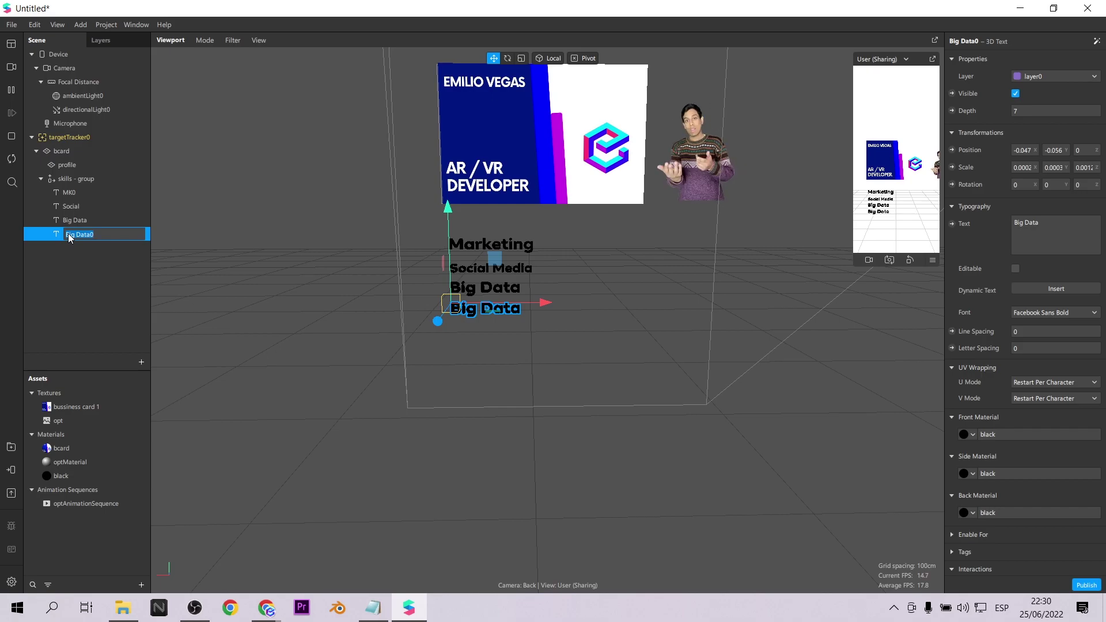
Step: Rename the lowest text object as Customer and change its wording to Customer
{"action": "type", "text": "Customer"}
{"action": "key", "text": "Return"}
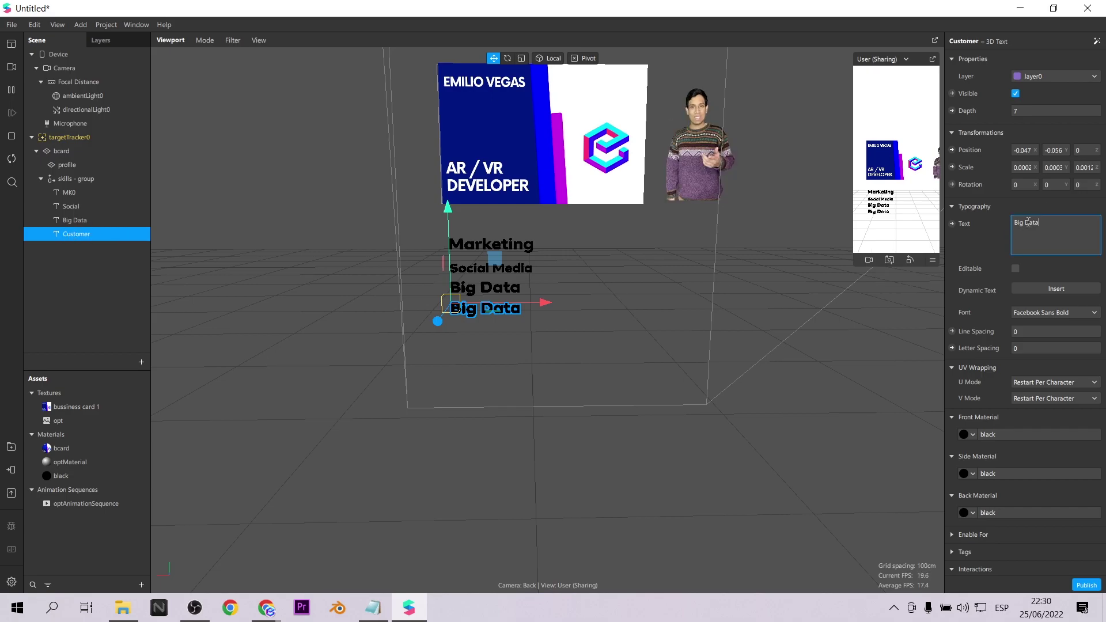
{"action": "left_click", "coordinate": [136, 280]}
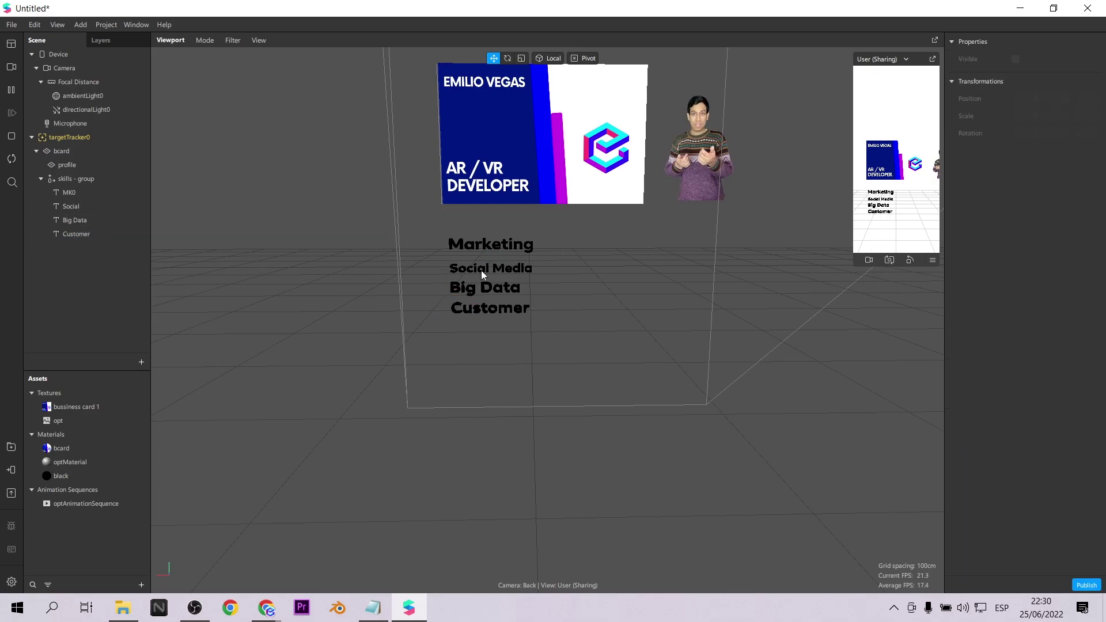
Step: Nudge the Social Media text up slightly and scale down the Marketing, Big Data and Customer texts a little
{"action": "left_click", "coordinate": [85, 205]}
{"action": "left_click_drag", "start_coordinate": [447, 165], "coordinate": [446, 163]}
{"action": "left_click", "coordinate": [86, 193]}
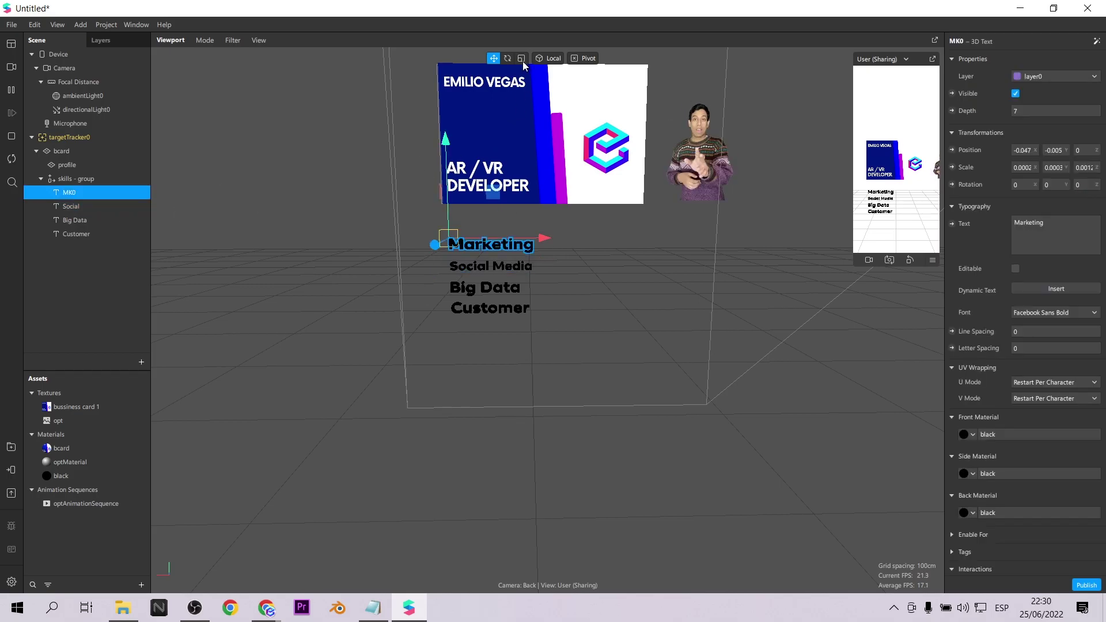
{"action": "key", "text": "Down"}
{"action": "key", "text": "Down"}
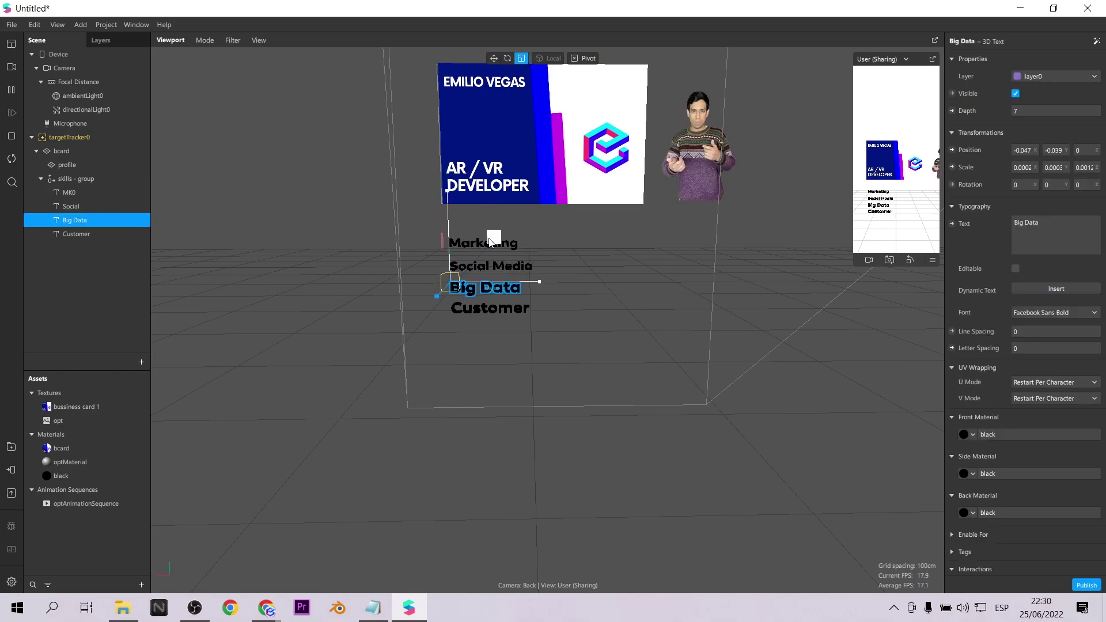
{"action": "left_click_drag", "start_coordinate": [479, 240], "coordinate": [476, 266]}
{"action": "left_click", "coordinate": [86, 233]}
{"action": "left_click", "coordinate": [105, 283]}
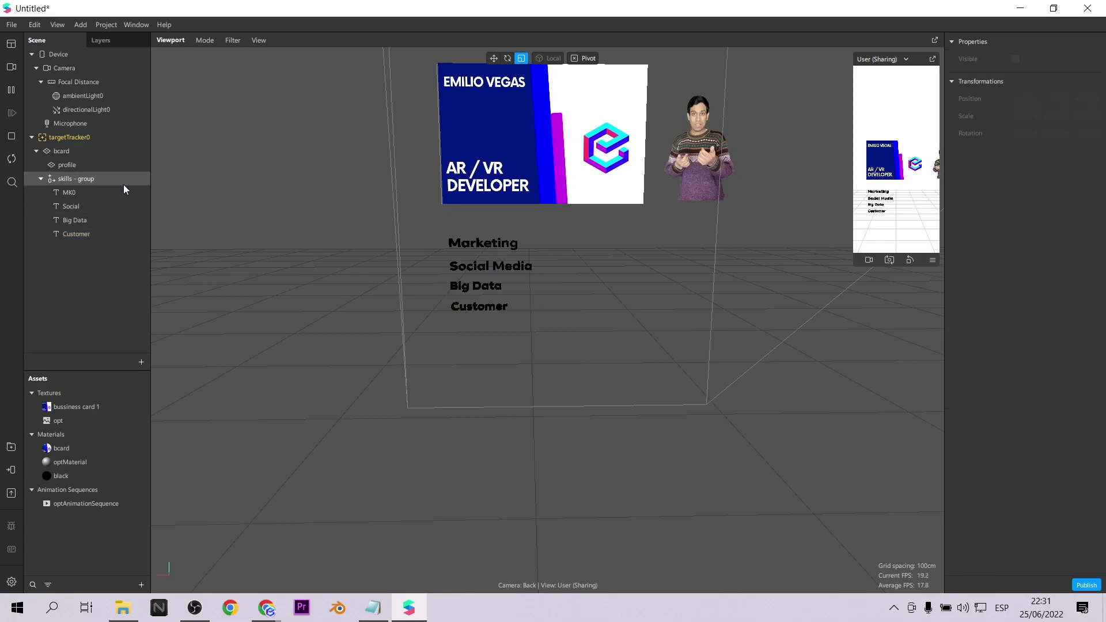
{"action": "left_click", "coordinate": [73, 194]}
{"action": "right_click", "coordinate": [72, 193]}
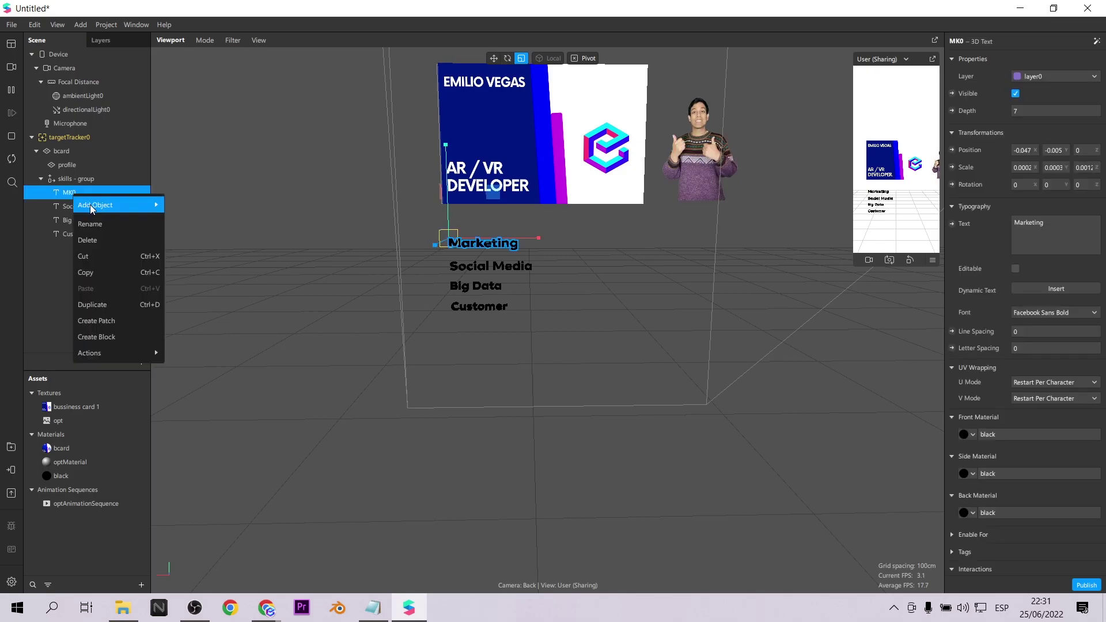
{"action": "mouse_move", "coordinate": [90, 205]}
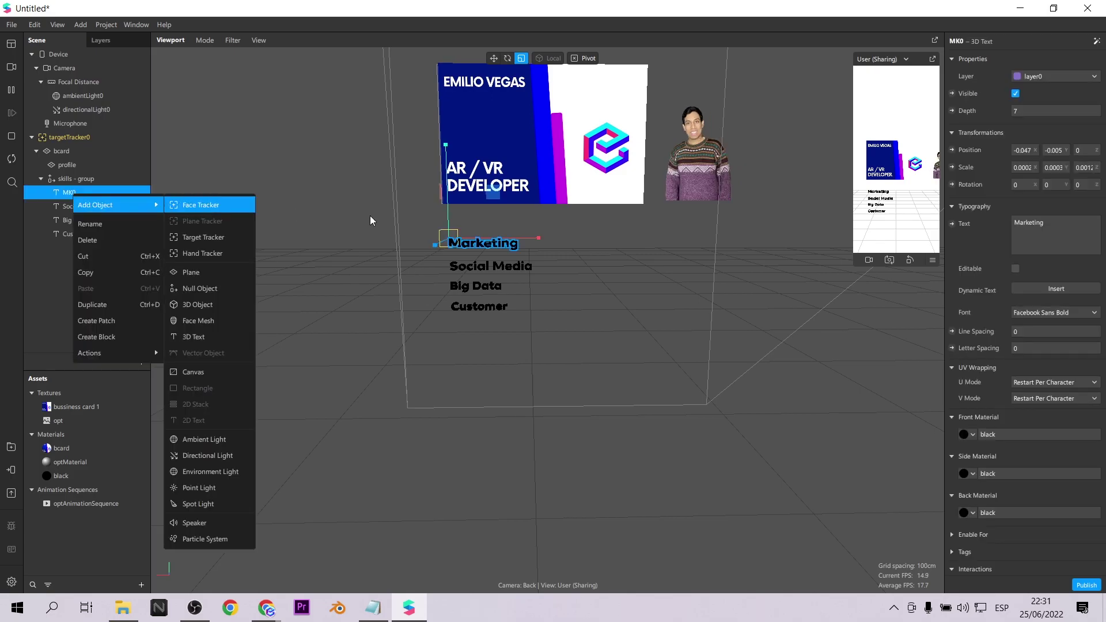
{"action": "left_click", "coordinate": [214, 271]}
{"action": "left_click", "coordinate": [493, 59]}
{"action": "scroll", "coordinate": [541, 257], "scroll_direction": "down", "scroll_amount": 3}
{"action": "left_click_drag", "start_coordinate": [541, 257], "coordinate": [494, 291], "text": "alt"}
{"action": "left_click_drag", "start_coordinate": [485, 159], "coordinate": [488, 171]}
{"action": "key", "text": "Delete"}
Step: Add a plane to the skills group
{"action": "left_click", "coordinate": [75, 192]}
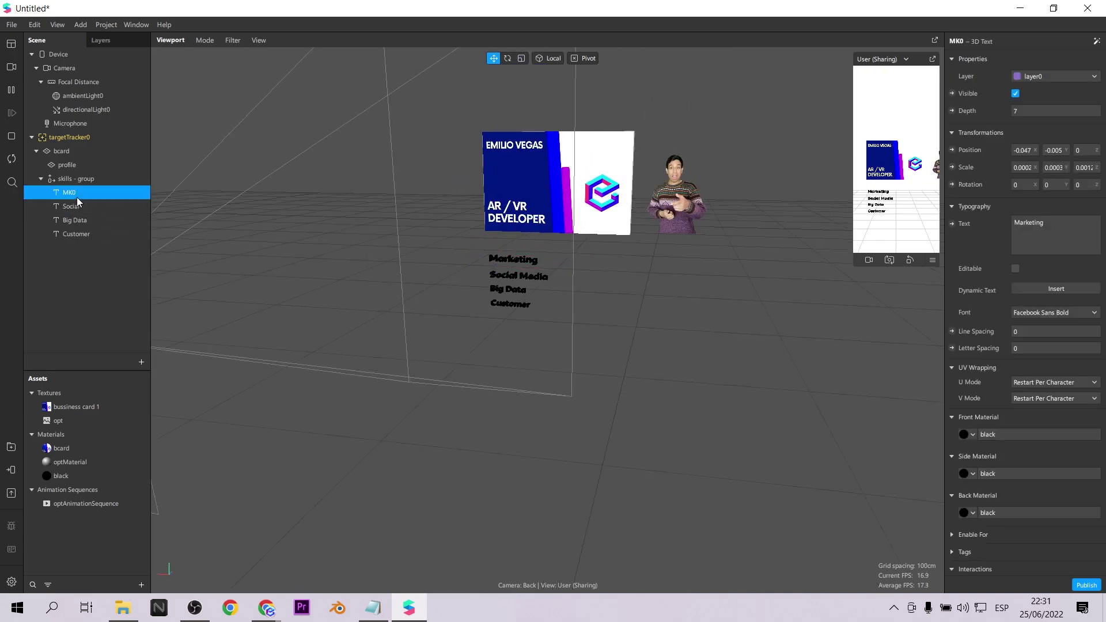
{"action": "left_click_drag", "start_coordinate": [296, 272], "coordinate": [340, 248], "text": "alt"}
{"action": "right_click", "coordinate": [80, 181]}
{"action": "mouse_move", "coordinate": [109, 189]}
{"action": "left_click", "coordinate": [221, 259]}
Step: Shape the plane into a thin bar scaled about 0.6 by 0.05, beside the Marketing text at about X 0.027, Y -0.009
{"action": "left_click_drag", "start_coordinate": [634, 253], "coordinate": [705, 248]}
{"action": "left_click_drag", "start_coordinate": [621, 154], "coordinate": [675, 296]}
{"action": "scroll", "coordinate": [687, 363], "scroll_direction": "up", "scroll_amount": 2}
{"action": "left_click", "coordinate": [521, 58]}
{"action": "left_click", "coordinate": [493, 59]}
{"action": "left_click_drag", "start_coordinate": [592, 205], "coordinate": [591, 158]}
{"action": "left_click_drag", "start_coordinate": [663, 251], "coordinate": [658, 251]}
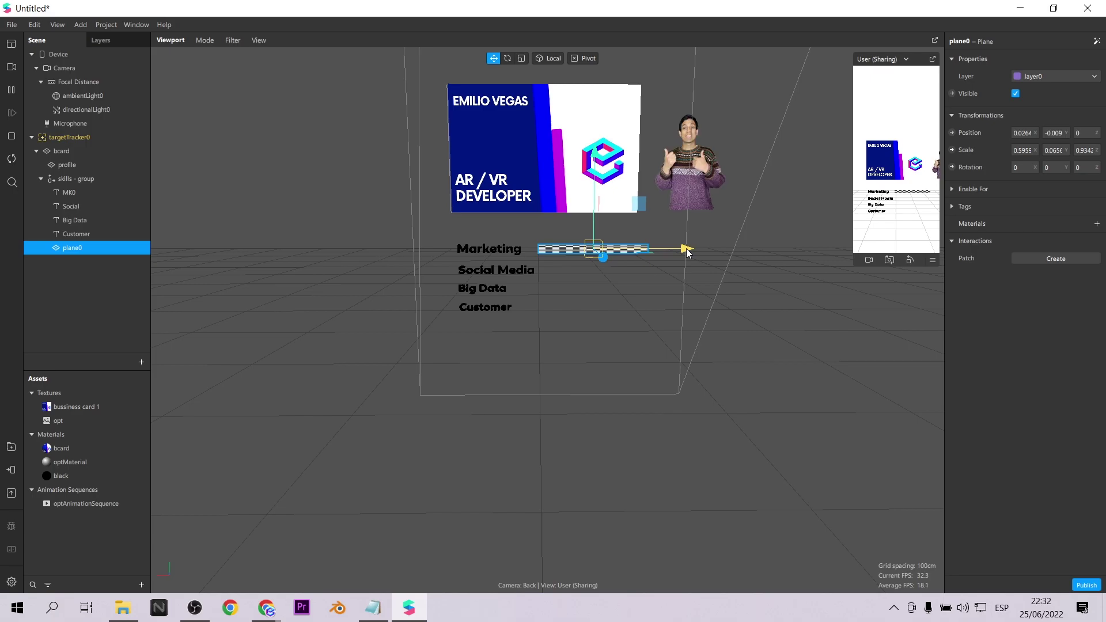
{"action": "left_click", "coordinate": [201, 611]}
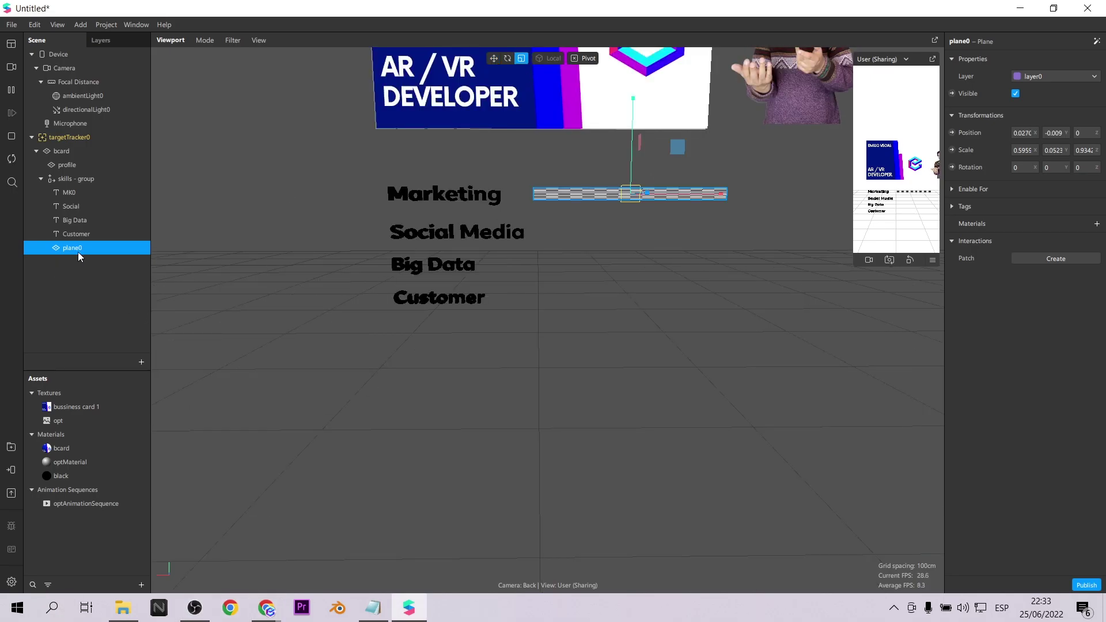
Step: Rename the bar plane beside the Marketing text as MK - plane
{"action": "double_click", "coordinate": [77, 250]}
{"action": "type", "text": "MK - plane"}
{"action": "key", "text": "Return"}
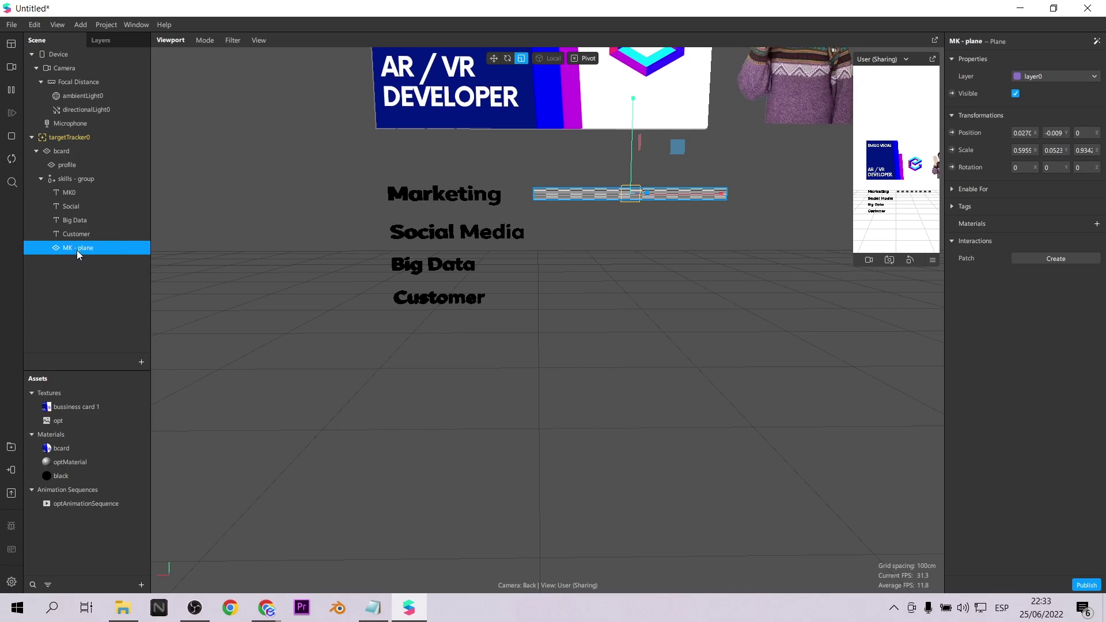
Step: Duplicate the Marketing bar beside Social Media at about Y -0.027, naming the copy Social - plane and the original MK - plane
{"action": "key", "text": "ctrl+d"}
{"action": "left_click_drag", "start_coordinate": [633, 150], "coordinate": [637, 189]}
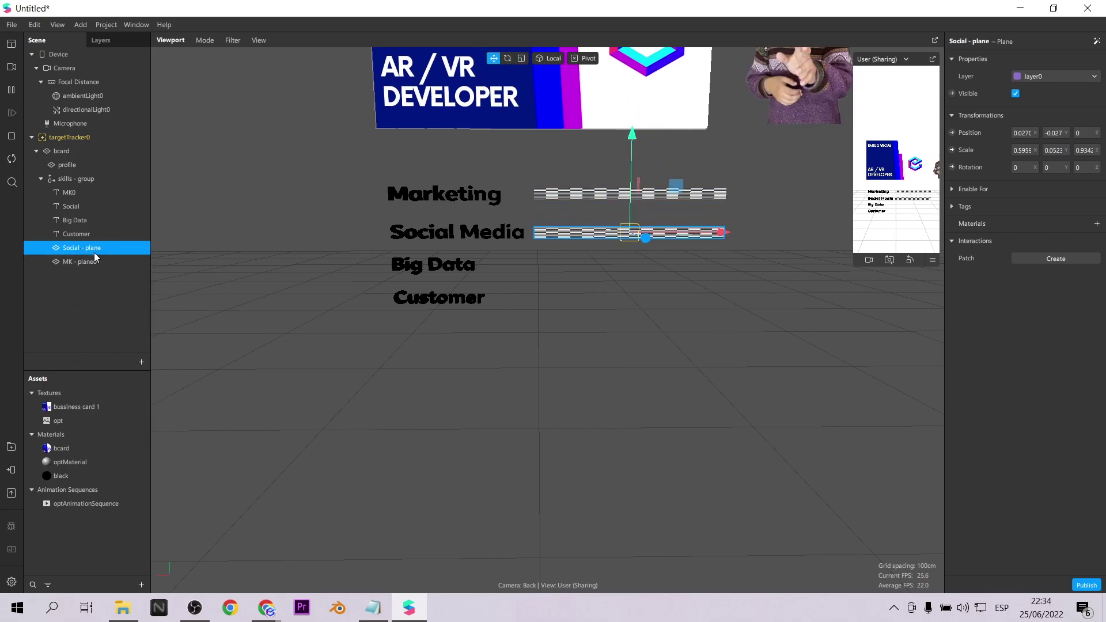
{"action": "double_click", "coordinate": [95, 262]}
{"action": "left_click", "coordinate": [102, 262]}
{"action": "key", "text": "BackSpace"}
{"action": "key", "text": "Return"}
Step: Duplicate Social - plane beside the Big Data text at about Y -0.044 and name the copy Big Data - plane
{"action": "left_click", "coordinate": [100, 248]}
{"action": "key", "text": "ctrl+d"}
{"action": "left_click_drag", "start_coordinate": [632, 138], "coordinate": [622, 175]}
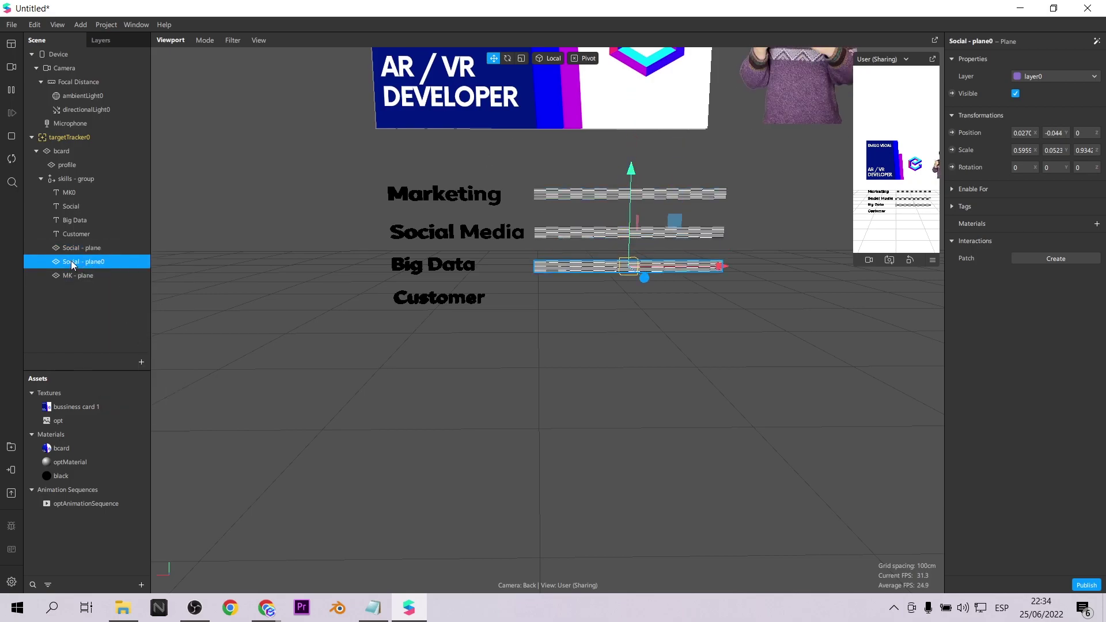
Step: Duplicate the Big Data bar and move the copy beside the Customer text at about Y -0.060
{"action": "right_click", "coordinate": [118, 264]}
{"action": "left_click", "coordinate": [150, 374]}
{"action": "left_click_drag", "start_coordinate": [633, 182], "coordinate": [637, 216]}
Step: Rename the bar beside Customer as Customer - plane and the one beside Big Data as Big Data - plane
{"action": "double_click", "coordinate": [82, 262]}
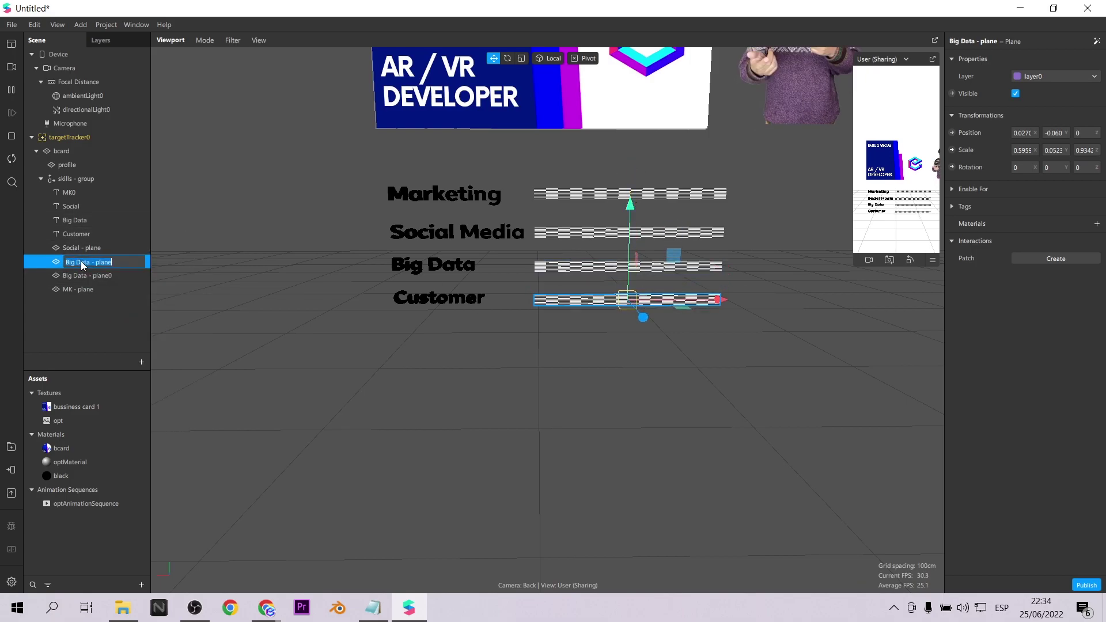
{"action": "type", "text": "Customer - plane"}
{"action": "key", "text": "Return"}
{"action": "double_click", "coordinate": [116, 276]}
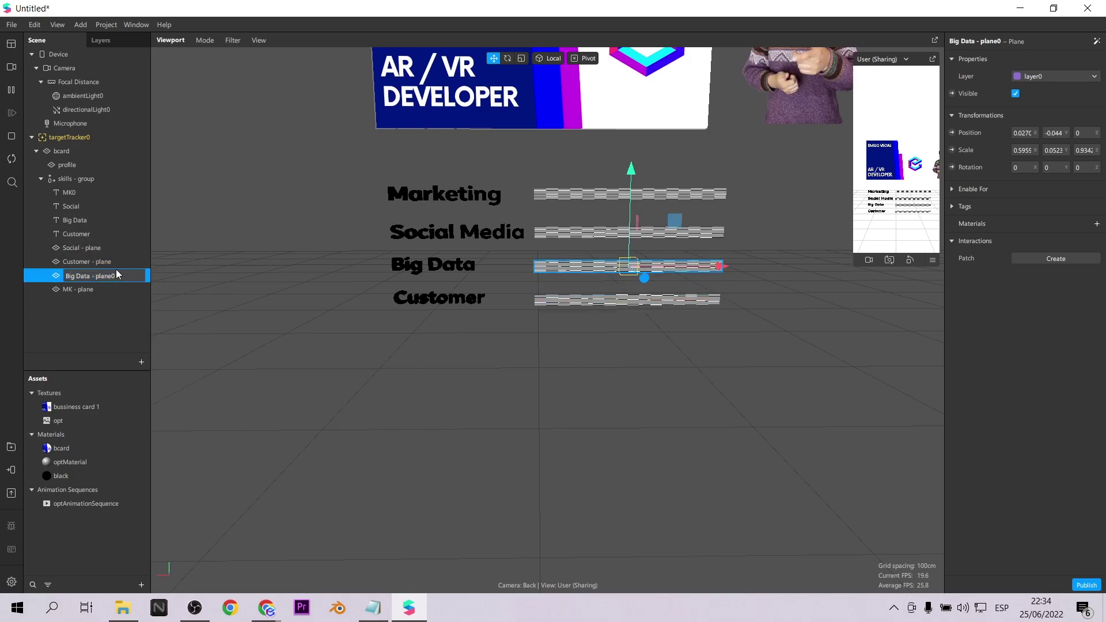
Step: Create a new material for Social - plane
{"action": "left_click", "coordinate": [95, 247]}
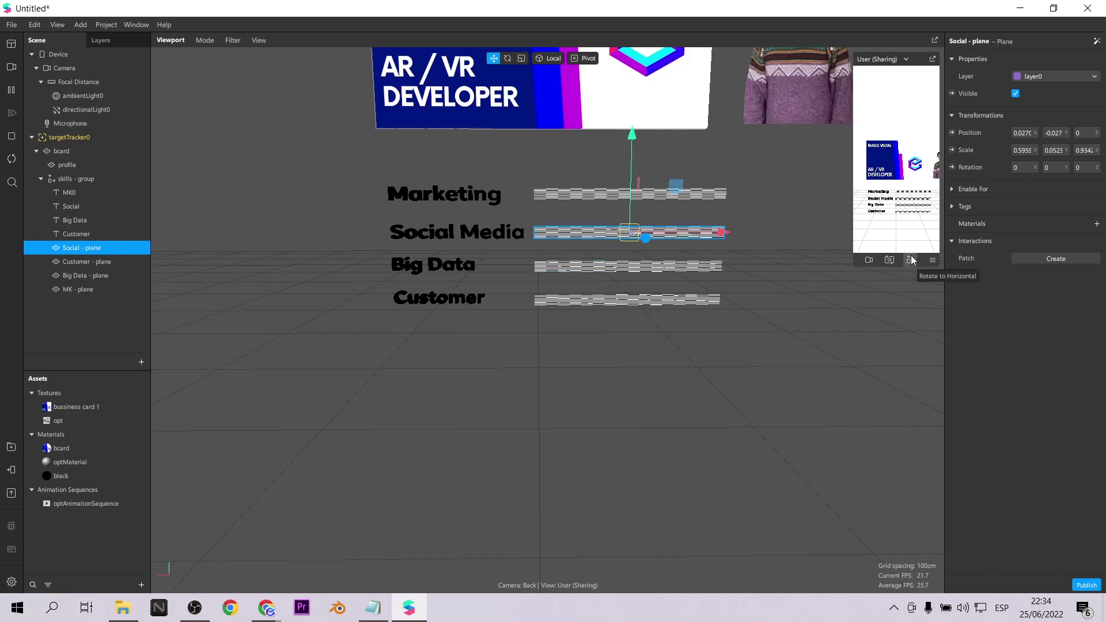
{"action": "left_click", "coordinate": [1094, 225]}
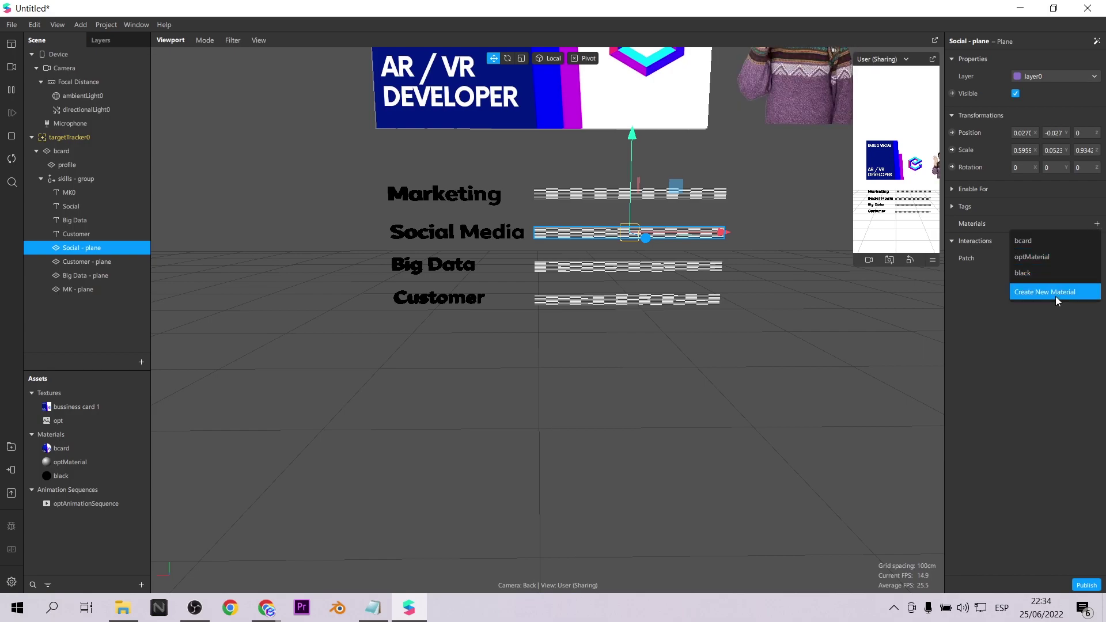
{"action": "left_click", "coordinate": [1056, 296]}
Step: Give the new material a Flat shader with diffuse colour #5500ff and rename it as blue
{"action": "left_click", "coordinate": [67, 489]}
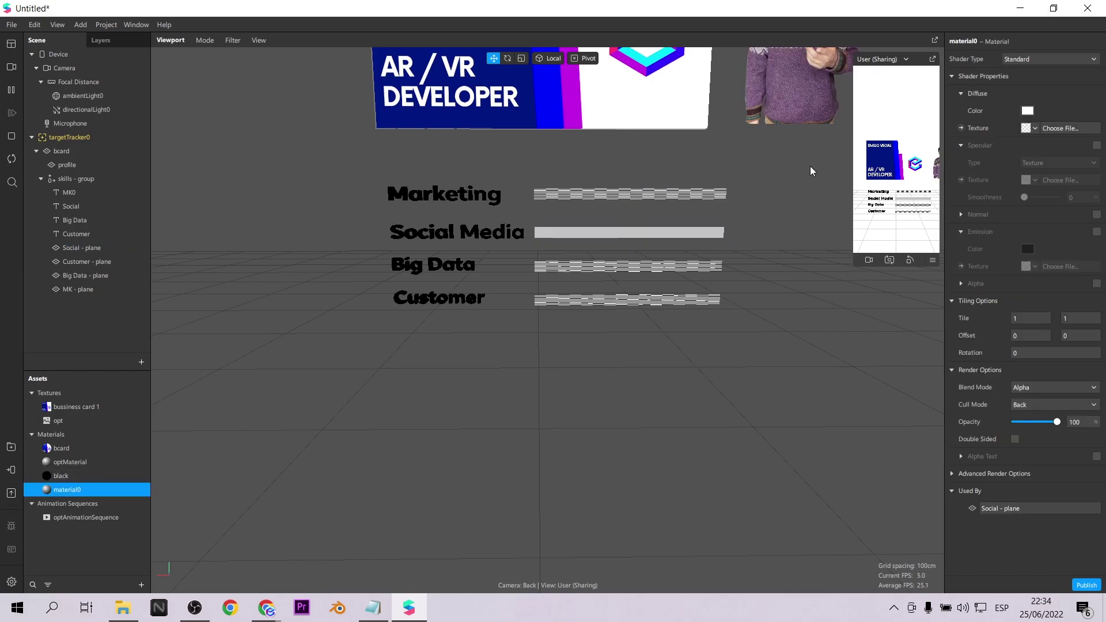
{"action": "left_click", "coordinate": [1048, 59]}
{"action": "left_click", "coordinate": [1049, 61]}
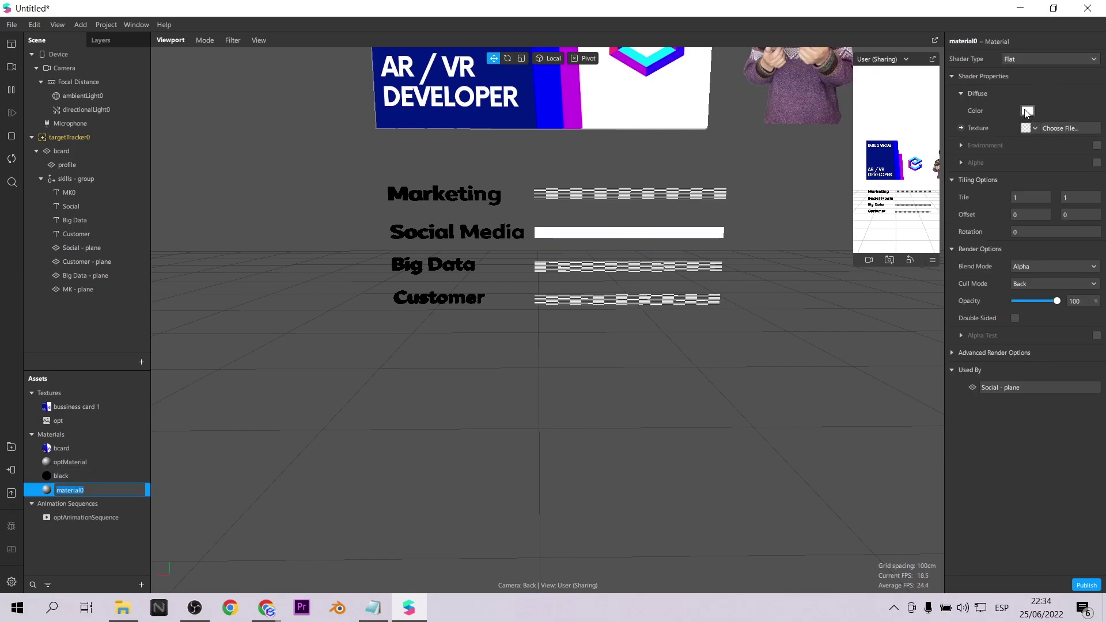
{"action": "left_click", "coordinate": [1027, 110]}
{"action": "left_click", "coordinate": [416, 271]}
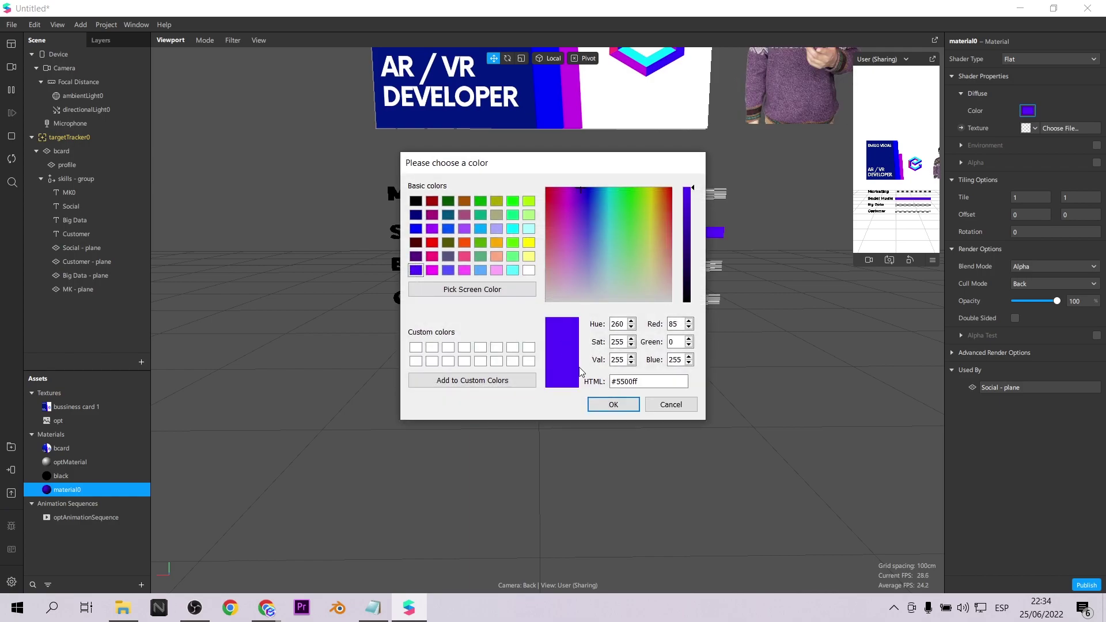
{"action": "left_click", "coordinate": [614, 405]}
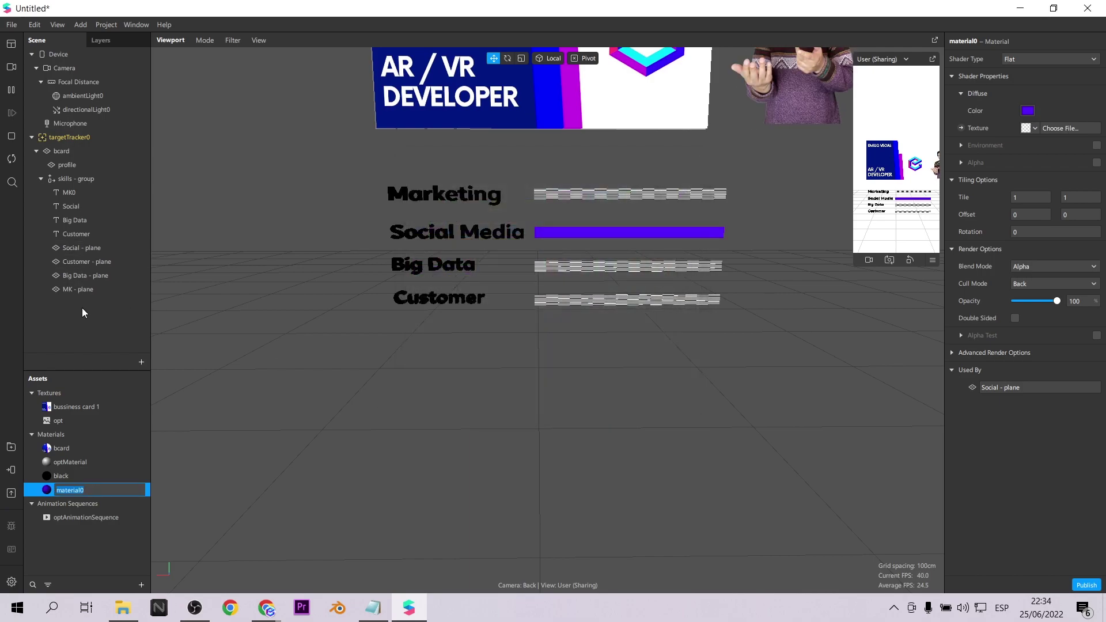
{"action": "type", "text": "blue"}
{"action": "key", "text": "Return"}
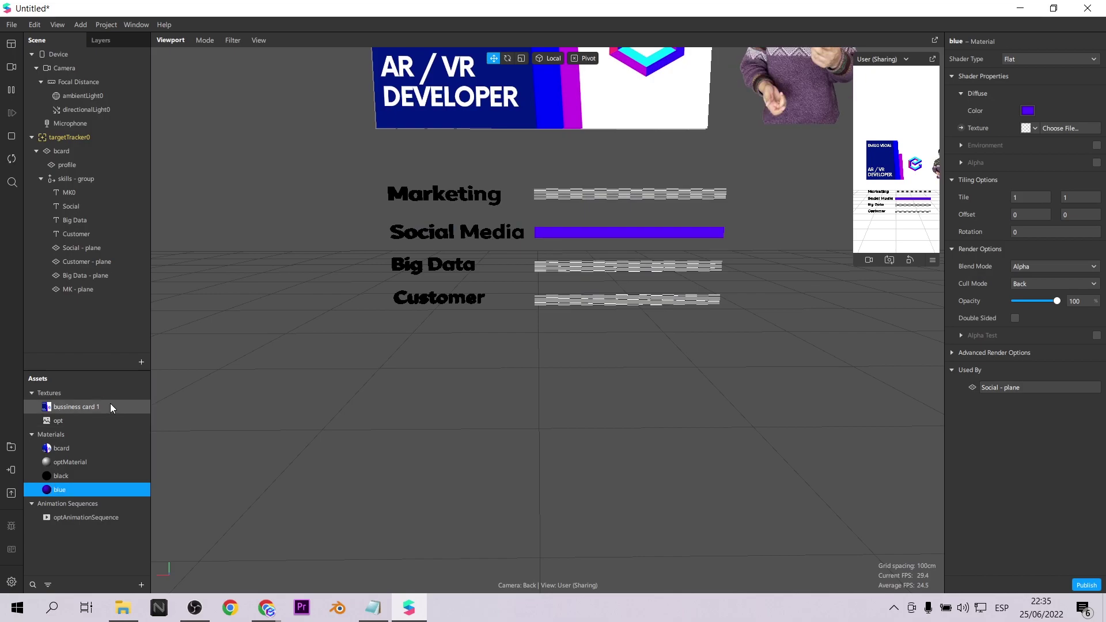
Step: Apply the blue material to Customer - plane
{"action": "left_click", "coordinate": [104, 247]}
{"action": "left_click", "coordinate": [108, 264]}
{"action": "left_click", "coordinate": [1097, 224]}
{"action": "left_click", "coordinate": [1049, 292]}
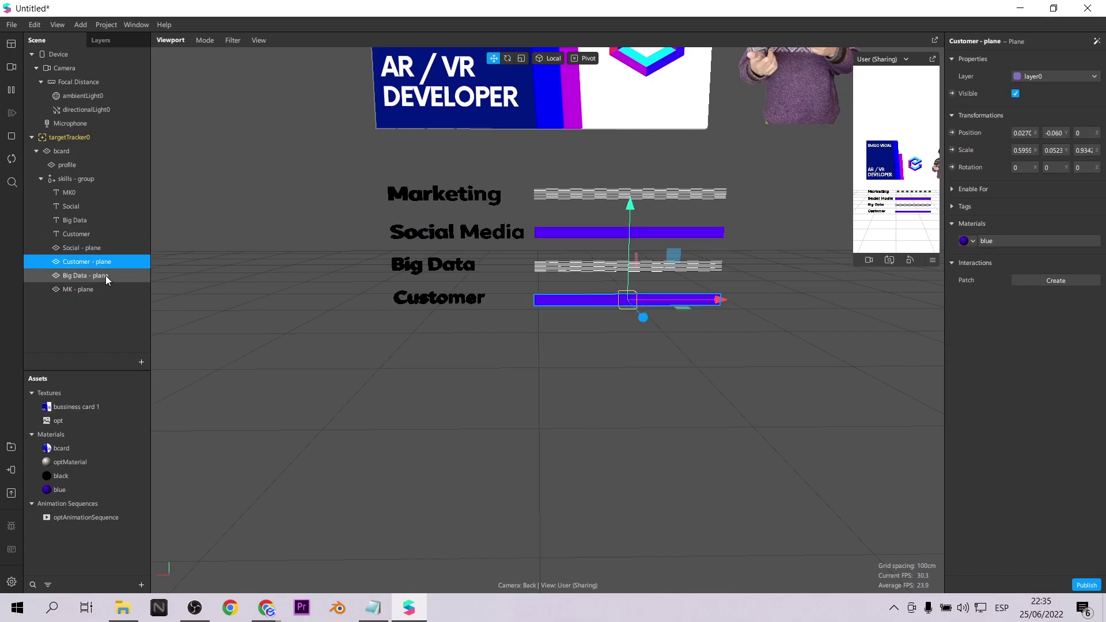
Step: Apply the blue material to Big Data - plane and MK - plane
{"action": "left_click", "coordinate": [106, 276]}
{"action": "left_click", "coordinate": [1097, 224]}
{"action": "left_click", "coordinate": [971, 292]}
{"action": "left_click", "coordinate": [81, 289]}
{"action": "left_click", "coordinate": [1097, 223]}
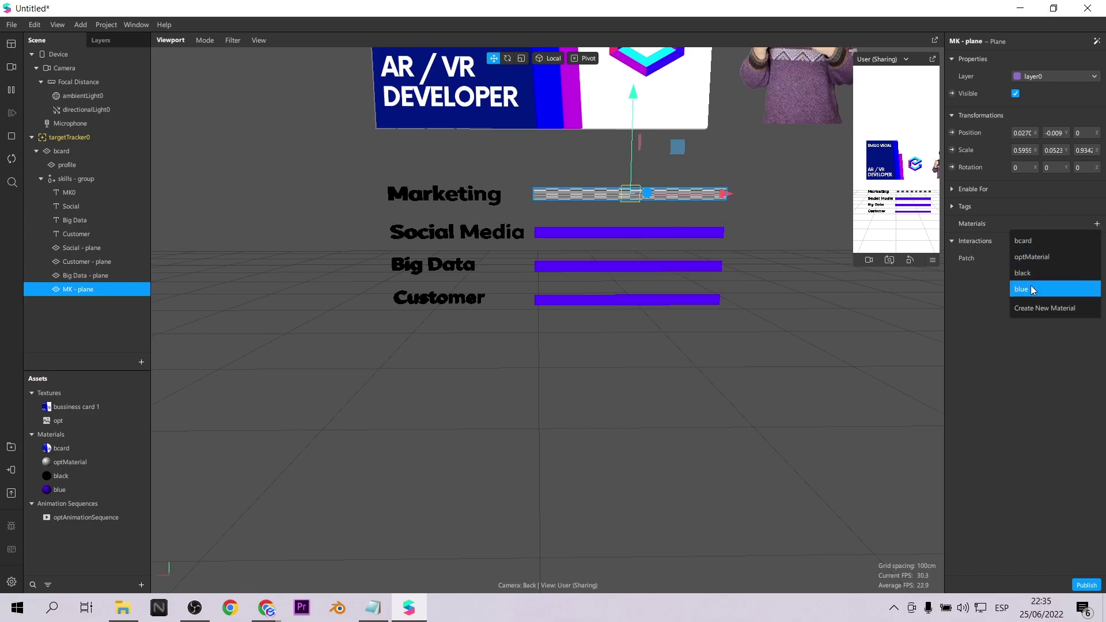
{"action": "left_click", "coordinate": [1030, 290]}
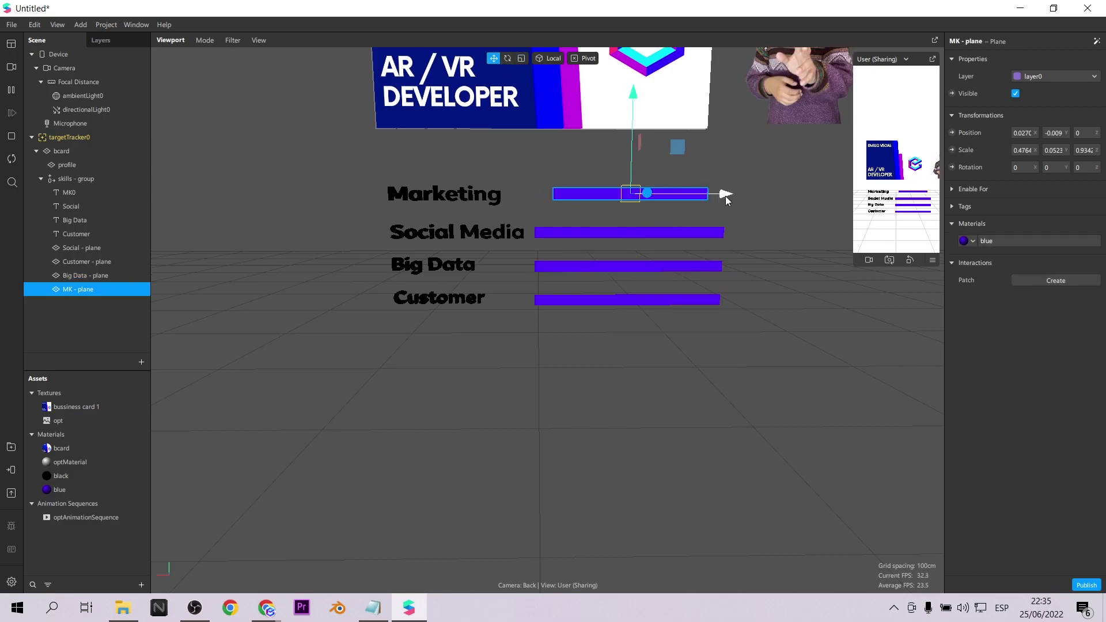
Step: Shorten MK - plane to a horizontal scale of about 0.476 and move it back so the bar starts beside Marketing
{"action": "left_click_drag", "start_coordinate": [727, 200], "coordinate": [708, 199]}
{"action": "left_click", "coordinate": [600, 236]}
{"action": "left_click", "coordinate": [651, 195]}
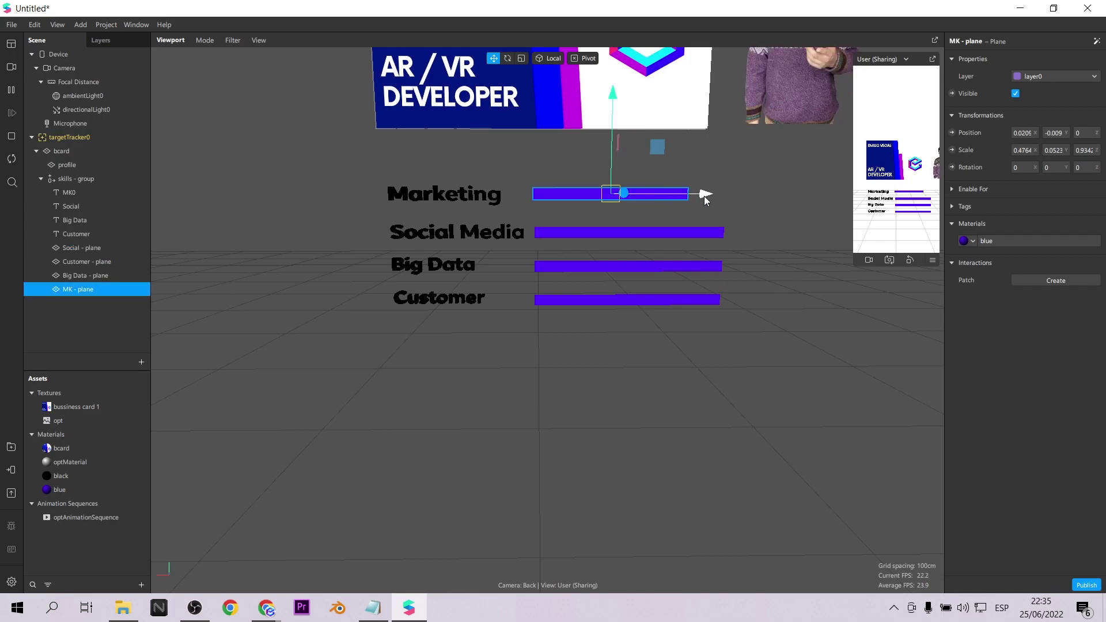
Step: Shorten Social - plane to a horizontal scale of about 0.423 and Customer - plane to about 0.416, realigning their starting ends with the other bars
{"action": "left_click", "coordinate": [625, 238]}
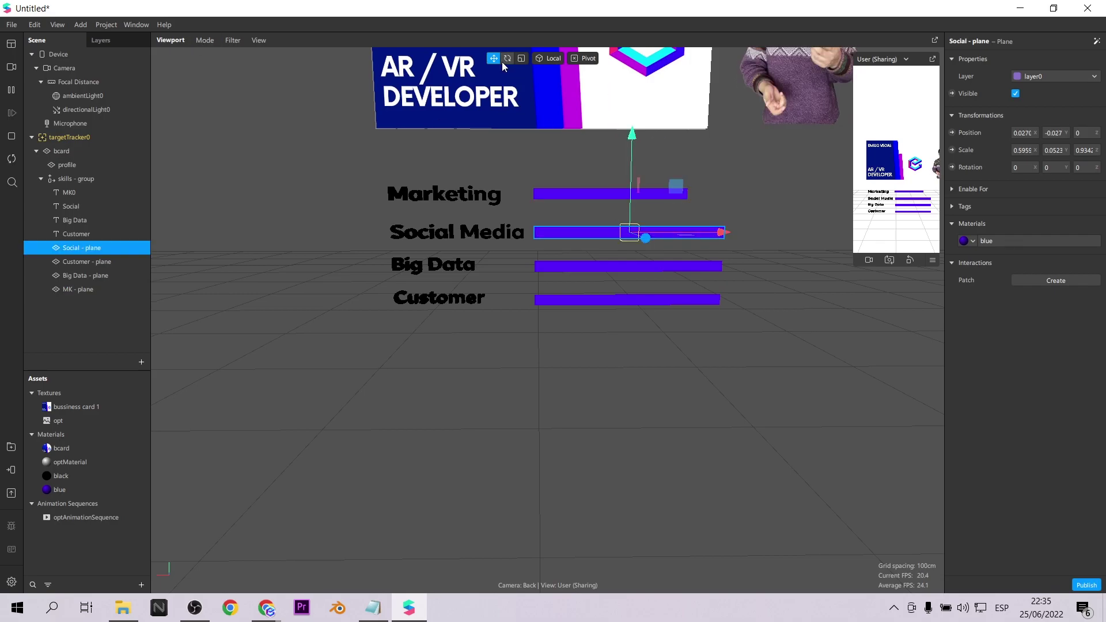
{"action": "left_click_drag", "start_coordinate": [723, 233], "coordinate": [697, 230]}
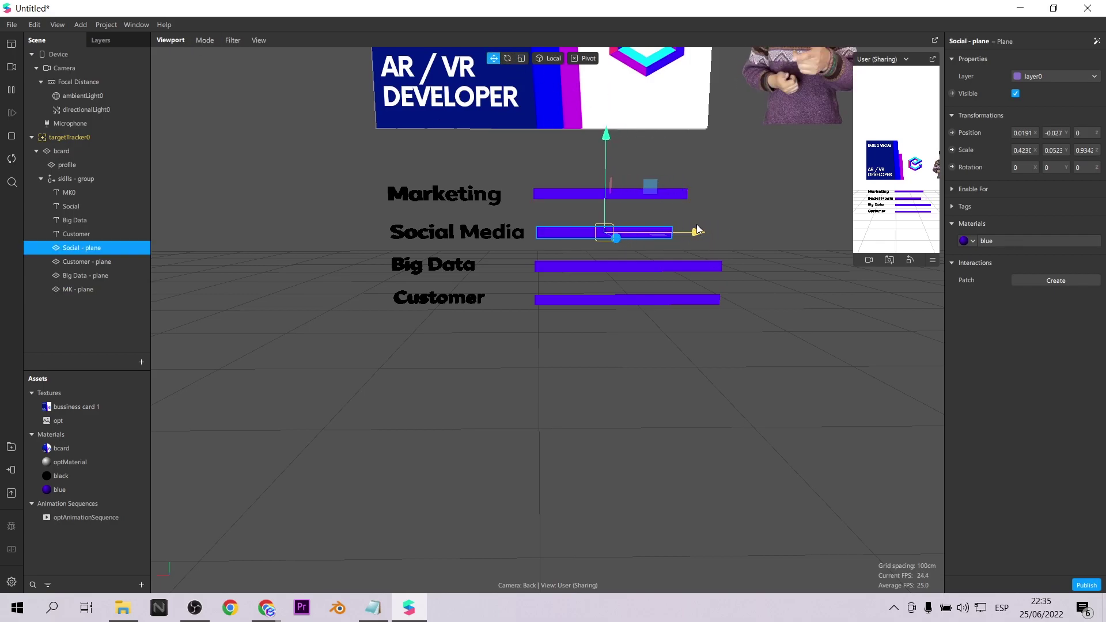
{"action": "left_click", "coordinate": [699, 269]}
{"action": "left_click", "coordinate": [681, 299]}
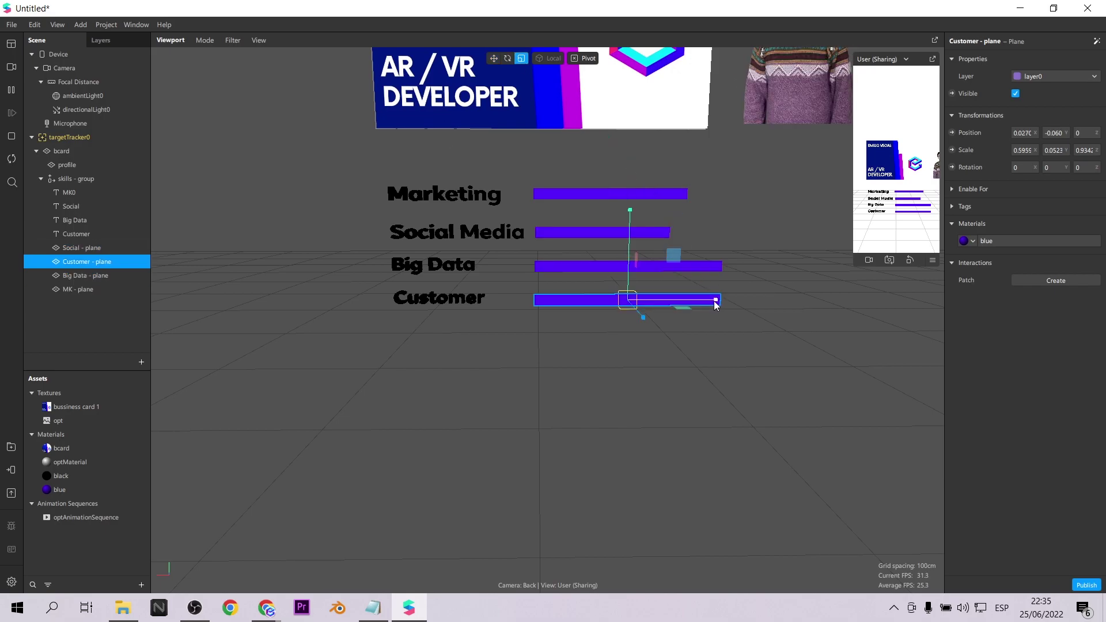
{"action": "left_click_drag", "start_coordinate": [705, 302], "coordinate": [685, 301]}
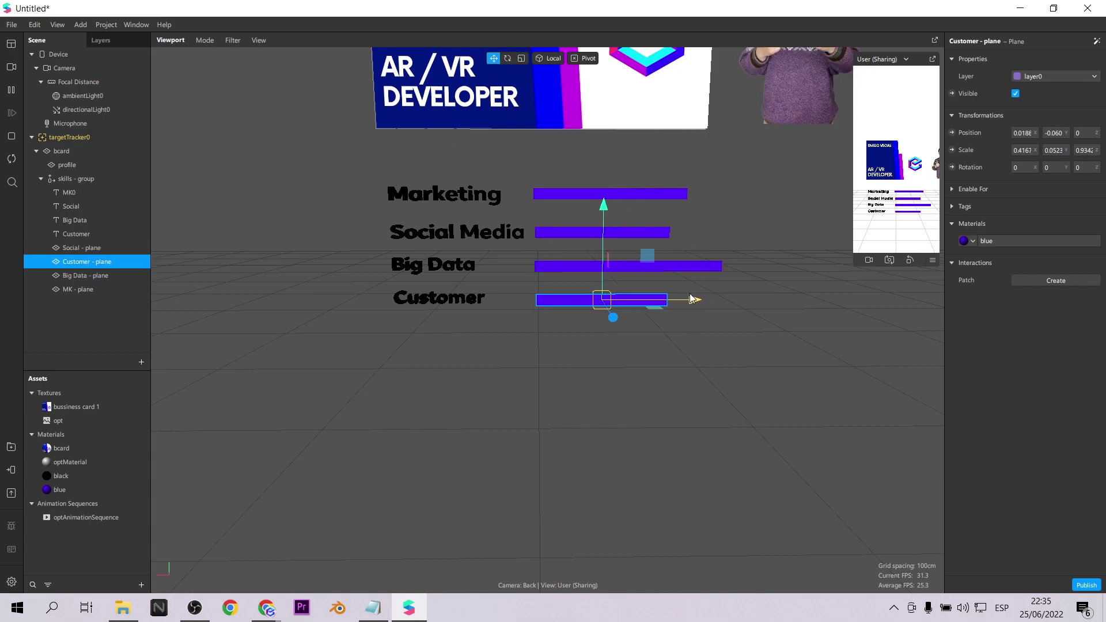
{"action": "left_click", "coordinate": [673, 239]}
{"action": "scroll", "coordinate": [706, 247], "scroll_direction": "down", "scroll_amount": 4}
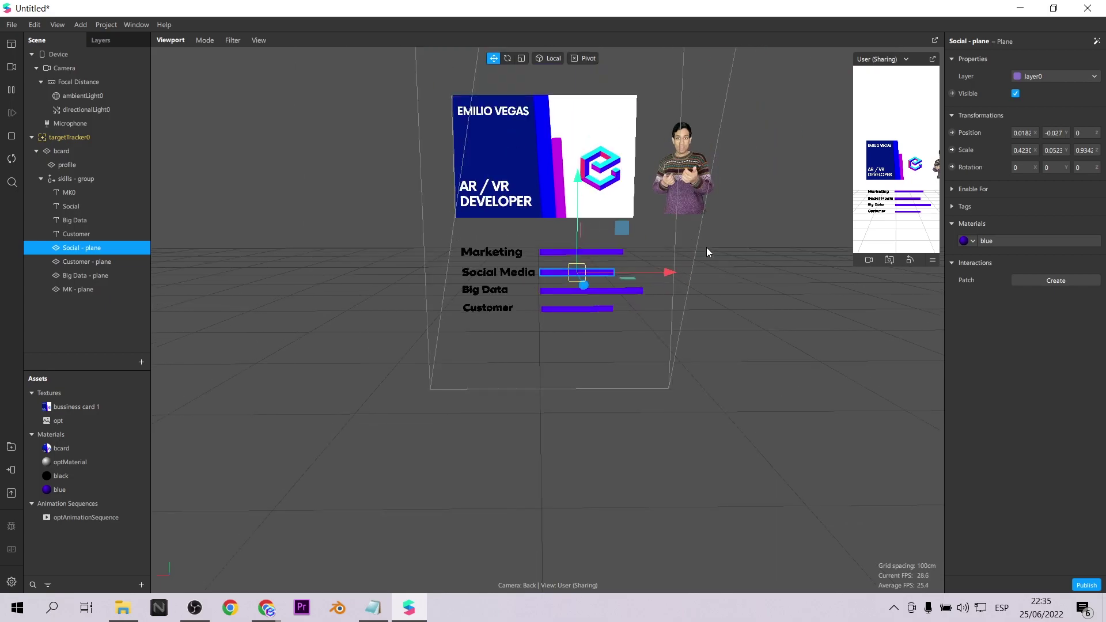
{"action": "scroll", "coordinate": [723, 259], "scroll_direction": "up", "scroll_amount": 6}
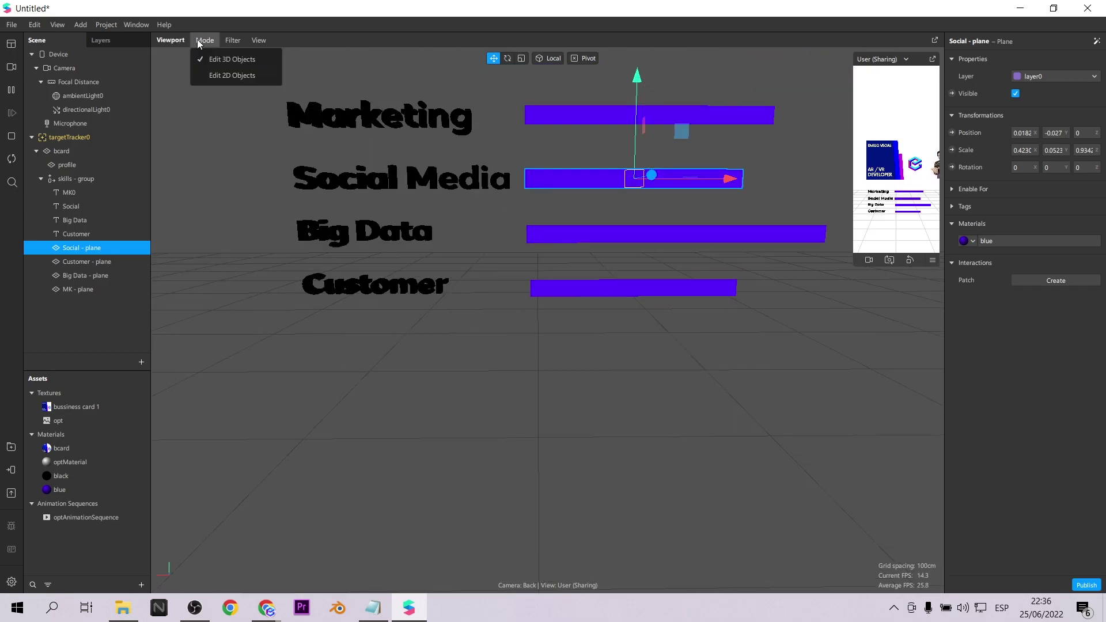
Step: Switch the viewport to editing 2D objects and fine-align the start of MK - plane with the Social Media bar
{"action": "left_click", "coordinate": [173, 41]}
{"action": "left_click", "coordinate": [220, 67]}
{"action": "left_click", "coordinate": [658, 462]}
{"action": "middle_click_drag", "start_coordinate": [657, 462], "coordinate": [647, 369]}
{"action": "left_click_drag", "start_coordinate": [682, 369], "coordinate": [686, 369]}
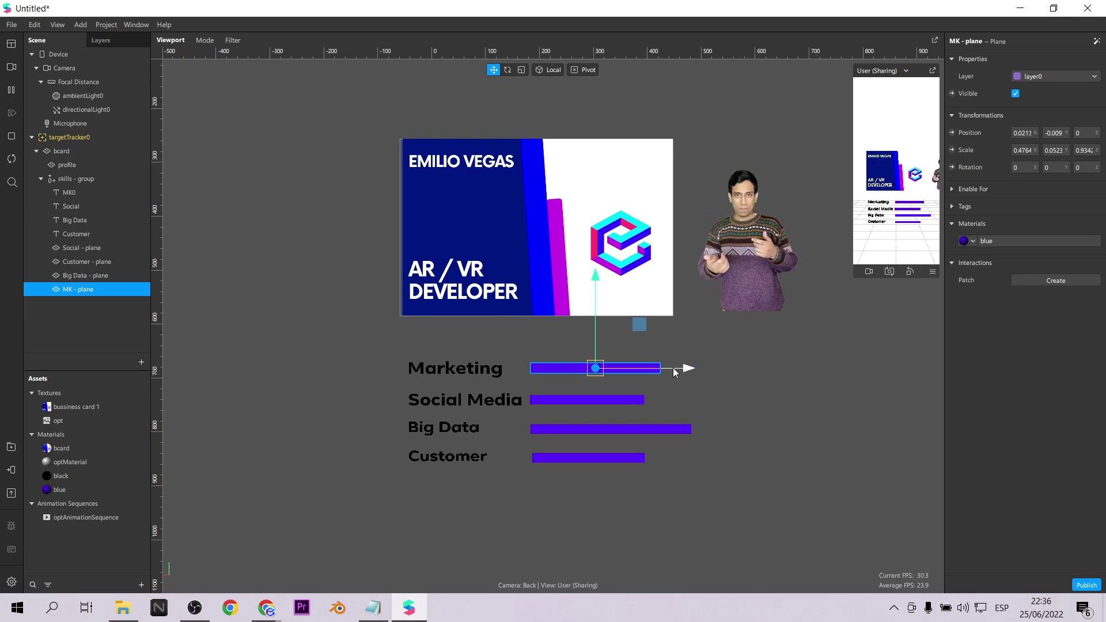
{"action": "scroll", "coordinate": [684, 441], "scroll_direction": "up", "scroll_amount": 5}
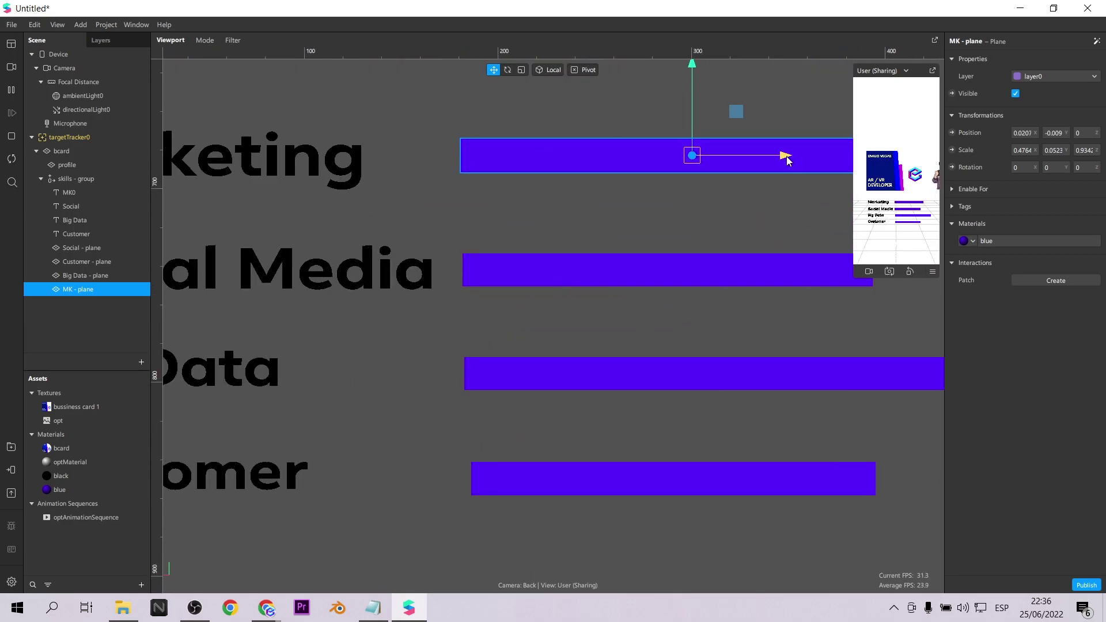
{"action": "left_click", "coordinate": [473, 153]}
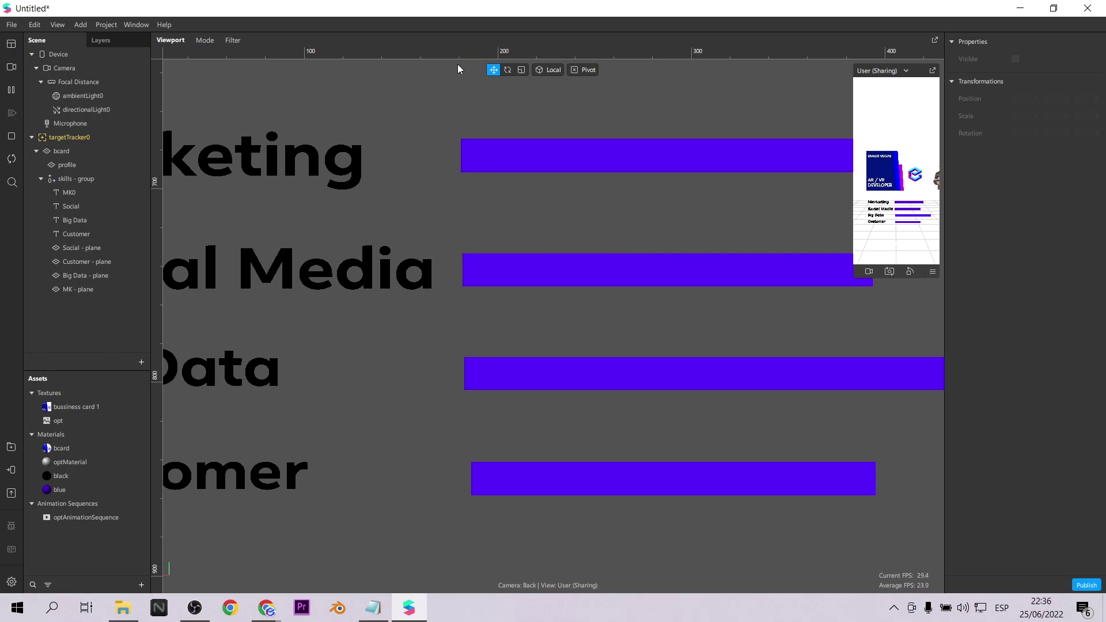
{"action": "left_click", "coordinate": [476, 155]}
{"action": "left_click", "coordinate": [510, 279]}
{"action": "left_click", "coordinate": [672, 158]}
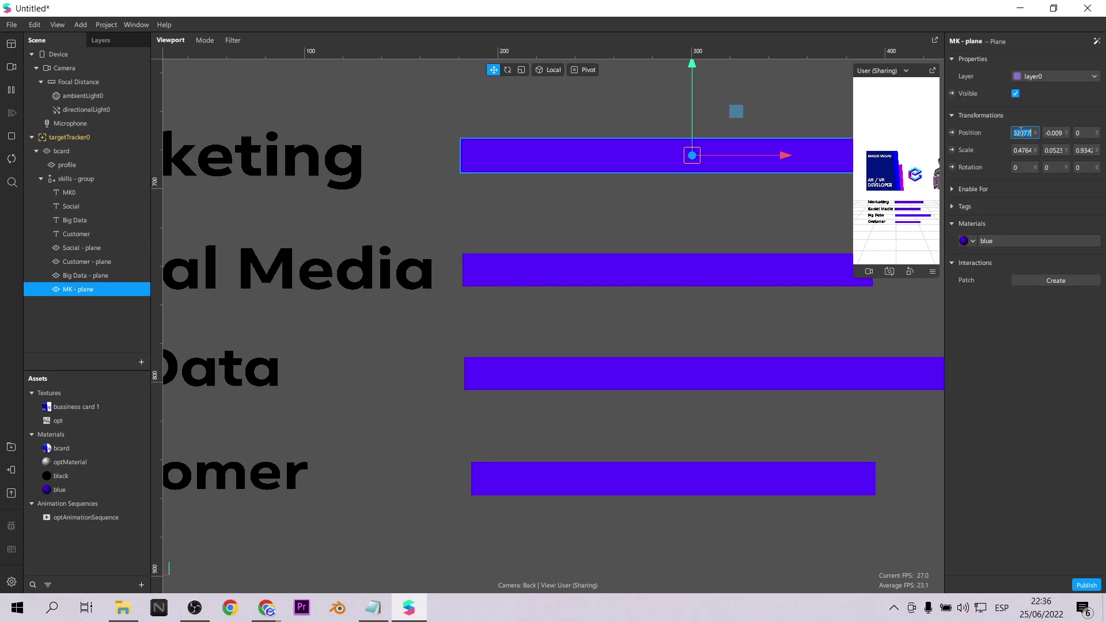
Step: Align the starting ends of Big Data - plane and Customer - plane with the bars above
{"action": "left_click", "coordinate": [662, 278]}
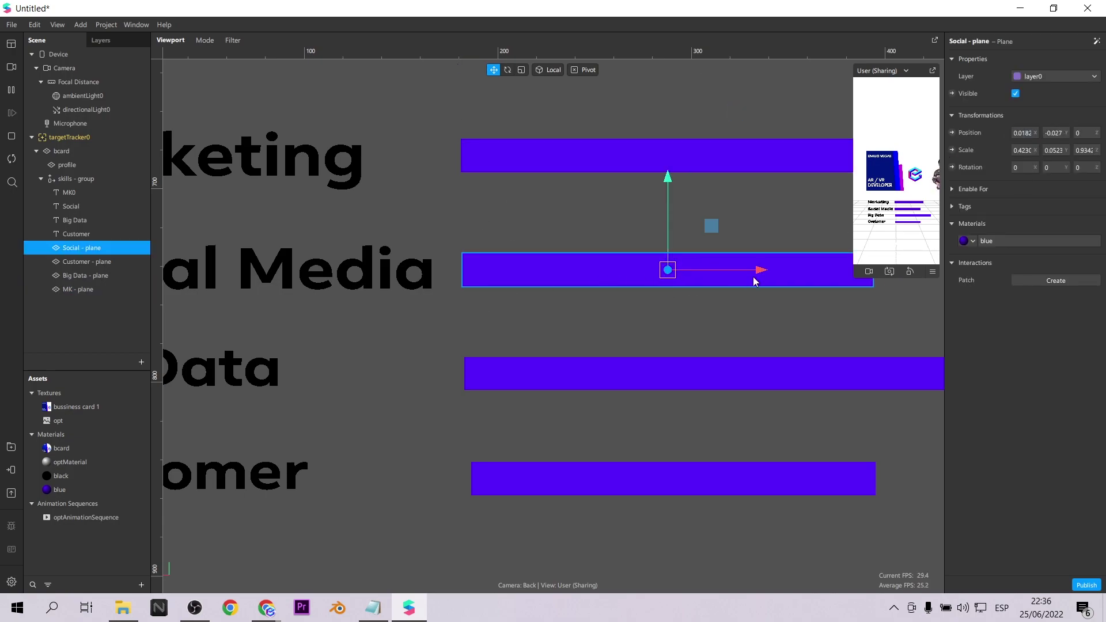
{"action": "left_click", "coordinate": [657, 362]}
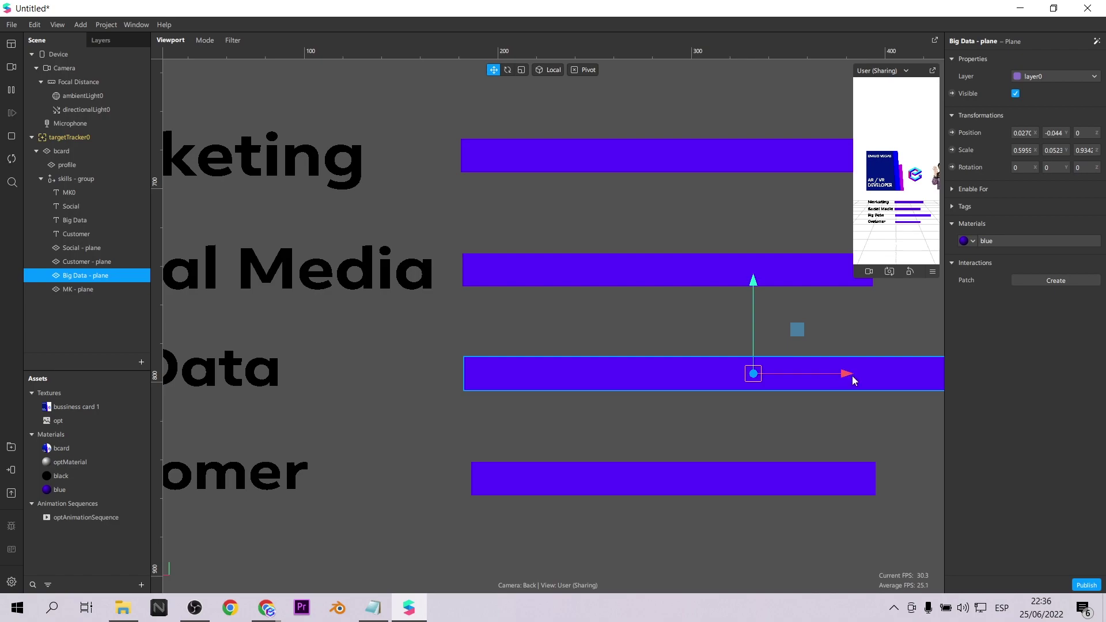
{"action": "left_click", "coordinate": [670, 270]}
{"action": "left_click", "coordinate": [608, 479]}
{"action": "left_click_drag", "start_coordinate": [763, 479], "coordinate": [753, 486]}
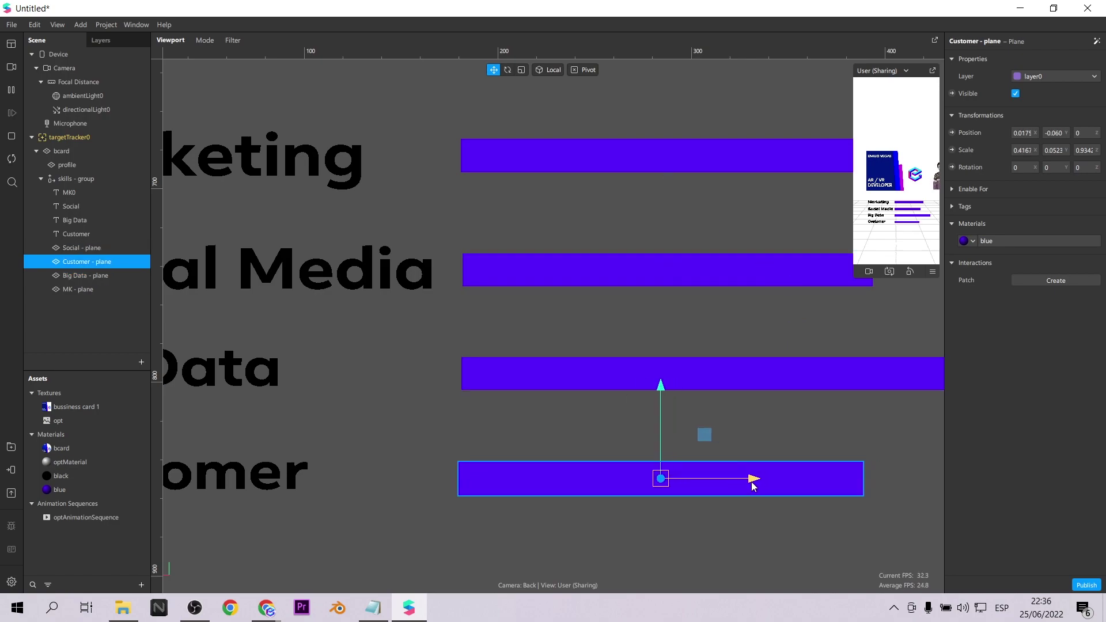
Step: Switch the viewport back to editing 3D objects
{"action": "left_click", "coordinate": [205, 40]}
{"action": "left_click", "coordinate": [221, 61]}
{"action": "left_click", "coordinate": [724, 301]}
{"action": "scroll", "coordinate": [724, 300], "scroll_direction": "up", "scroll_amount": 2}
{"action": "left_click_drag", "start_coordinate": [725, 300], "coordinate": [702, 301], "text": "alt"}
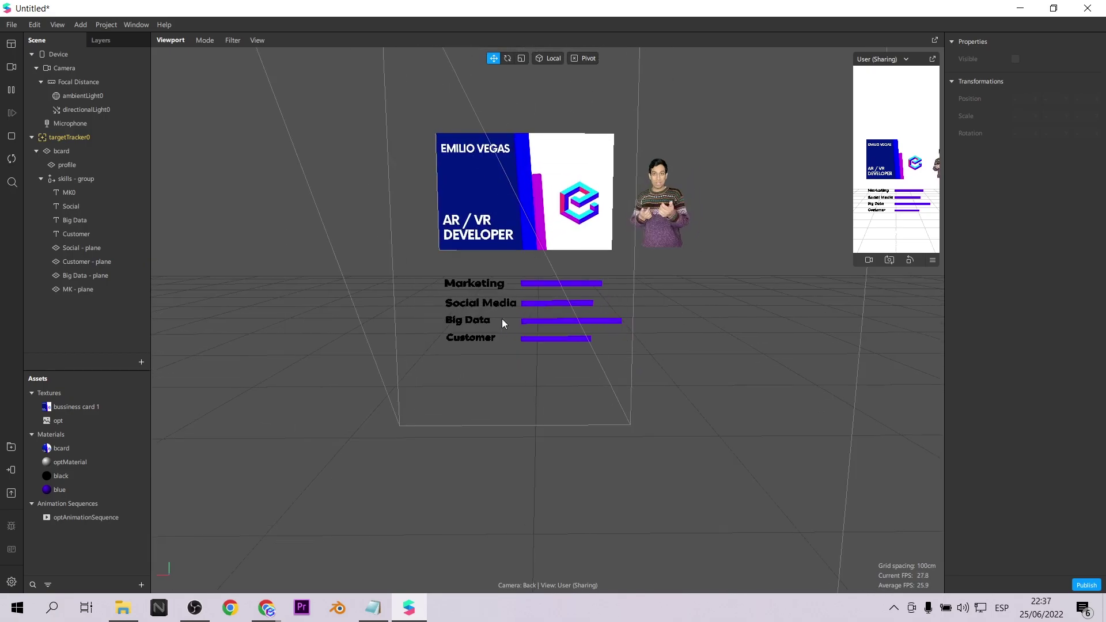
Step: Duplicate the Marketing 3D text, nest the copy under MK - plane and move it past the bar's end
{"action": "left_click", "coordinate": [74, 194]}
{"action": "right_click", "coordinate": [74, 194]}
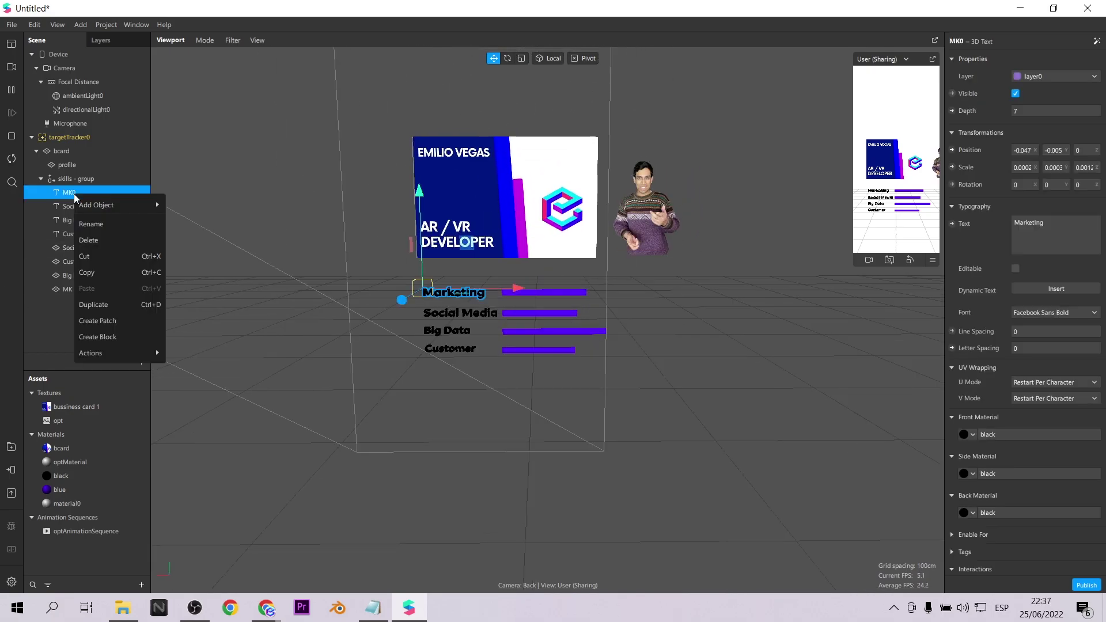
{"action": "left_click", "coordinate": [114, 302]}
{"action": "left_click_drag", "start_coordinate": [75, 205], "coordinate": [85, 303]}
{"action": "left_click_drag", "start_coordinate": [516, 288], "coordinate": [699, 280]}
Step: Change the copied Marketing text to 90% and shrink it to fit just beyond the end of the bar
{"action": "double_click", "coordinate": [1008, 221]}
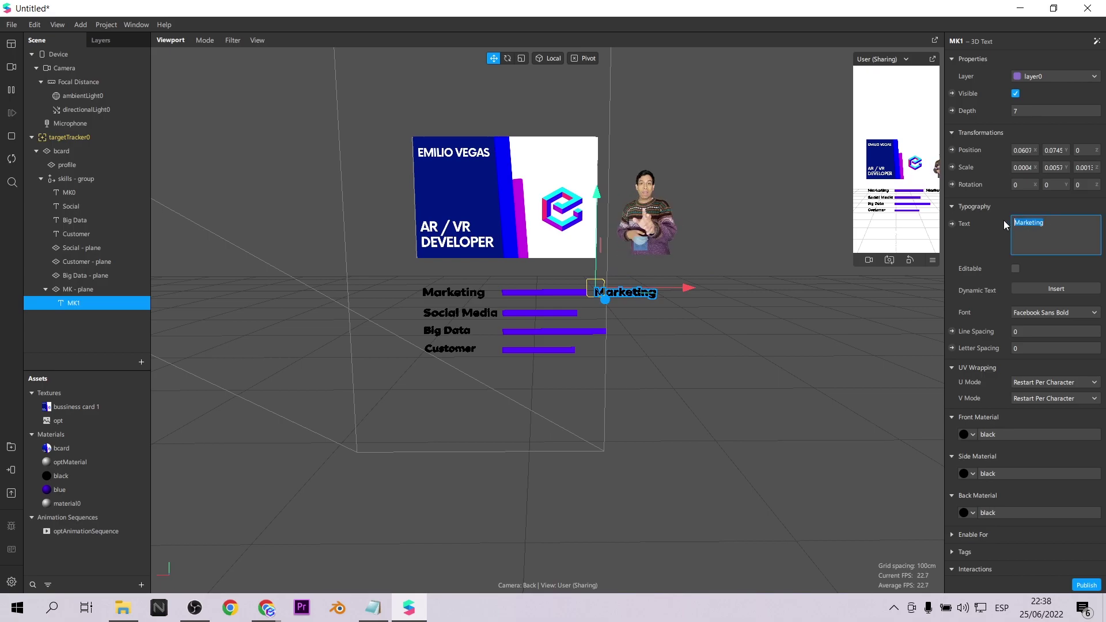
{"action": "type", "text": "90%"}
{"action": "left_click", "coordinate": [522, 58]}
{"action": "left_click_drag", "start_coordinate": [641, 244], "coordinate": [621, 252]}
{"action": "left_click", "coordinate": [493, 58]}
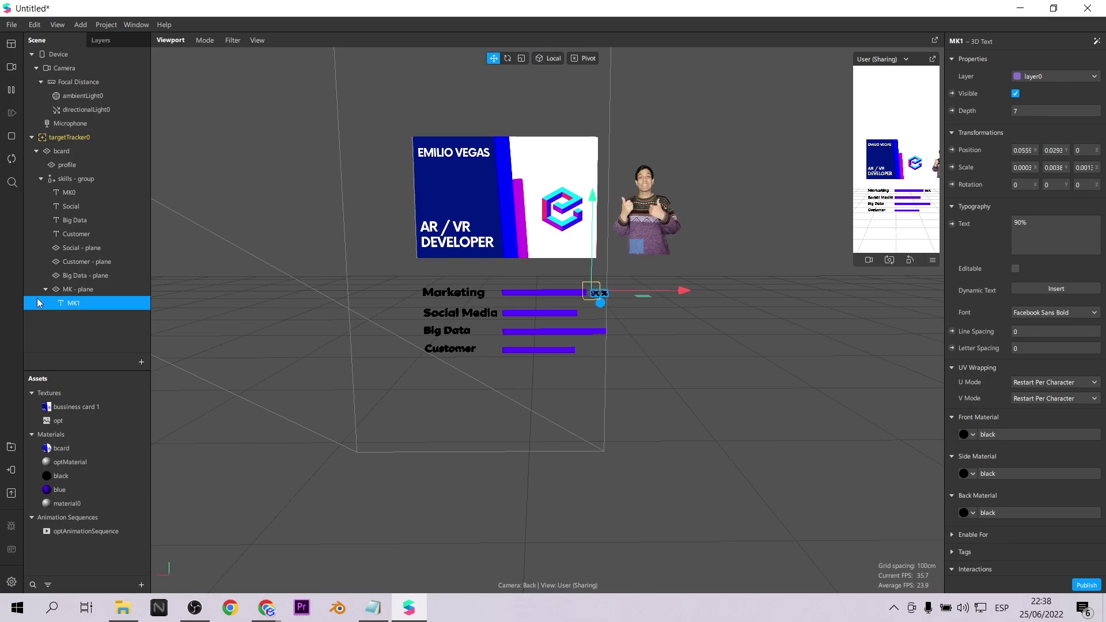
{"action": "left_click", "coordinate": [112, 319]}
Step: Duplicate the Social Media 3D text, nest the copy under Social - plane and move it to the bar's end
{"action": "left_click", "coordinate": [85, 206]}
{"action": "right_click", "coordinate": [85, 206]}
{"action": "left_click", "coordinate": [99, 226]}
{"action": "left_click_drag", "start_coordinate": [79, 222], "coordinate": [81, 264]}
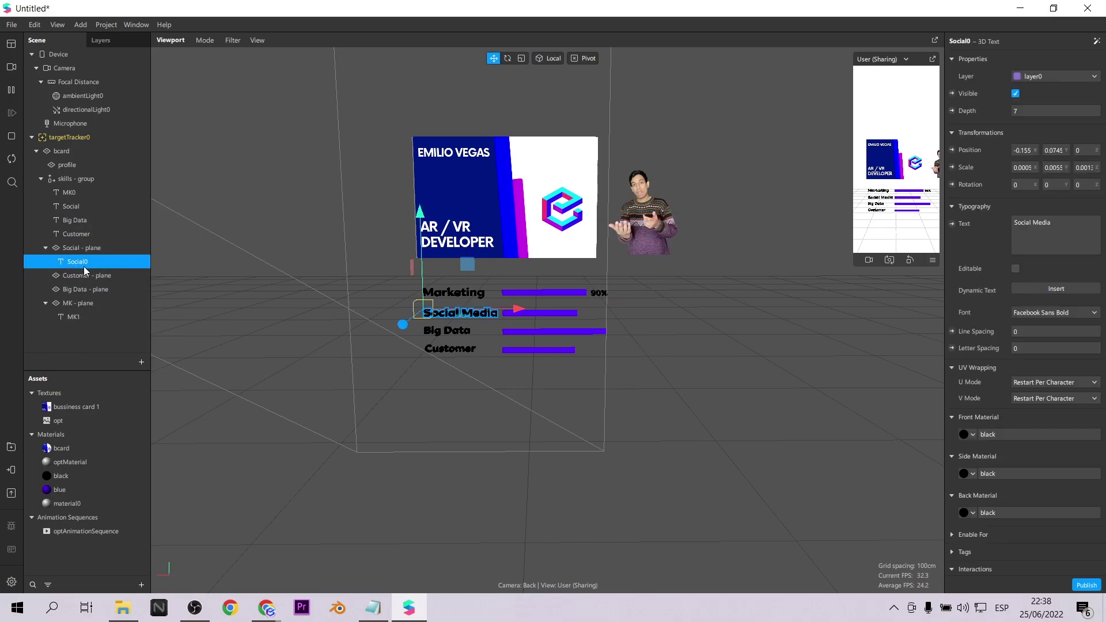
{"action": "left_click_drag", "start_coordinate": [514, 309], "coordinate": [671, 306]}
Step: Change the copied Social Media text to 83% and shrink it to match the 90% label
{"action": "left_click", "coordinate": [1057, 241]}
{"action": "key", "text": "ctrl+a"}
{"action": "type", "text": "83%"}
{"action": "left_click", "coordinate": [521, 58]}
{"action": "mouse_move", "coordinate": [626, 264]}
{"action": "left_mouse_down"}
{"action": "mouse_move", "coordinate": [606, 276]}
{"action": "mouse_move", "coordinate": [581, 247]}
{"action": "mouse_move", "coordinate": [628, 264]}
{"action": "left_mouse_up"}
{"action": "left_click", "coordinate": [494, 58]}
{"action": "left_click", "coordinate": [522, 58]}
{"action": "left_click", "coordinate": [108, 336]}
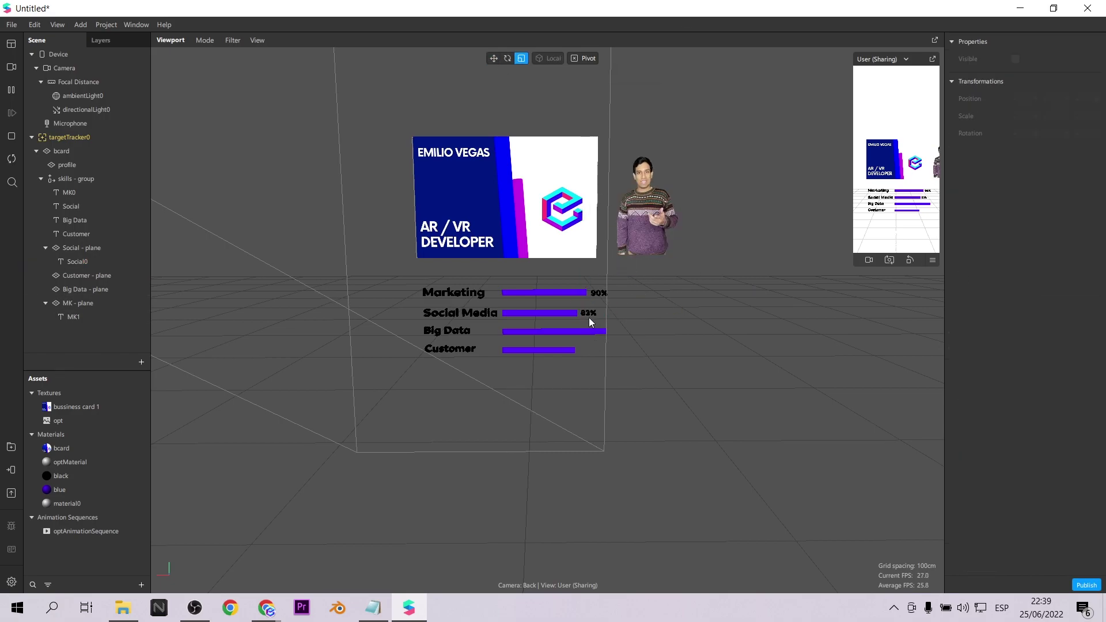
{"action": "left_click", "coordinate": [67, 316]}
{"action": "left_click", "coordinate": [77, 262]}
{"action": "left_click", "coordinate": [99, 336]}
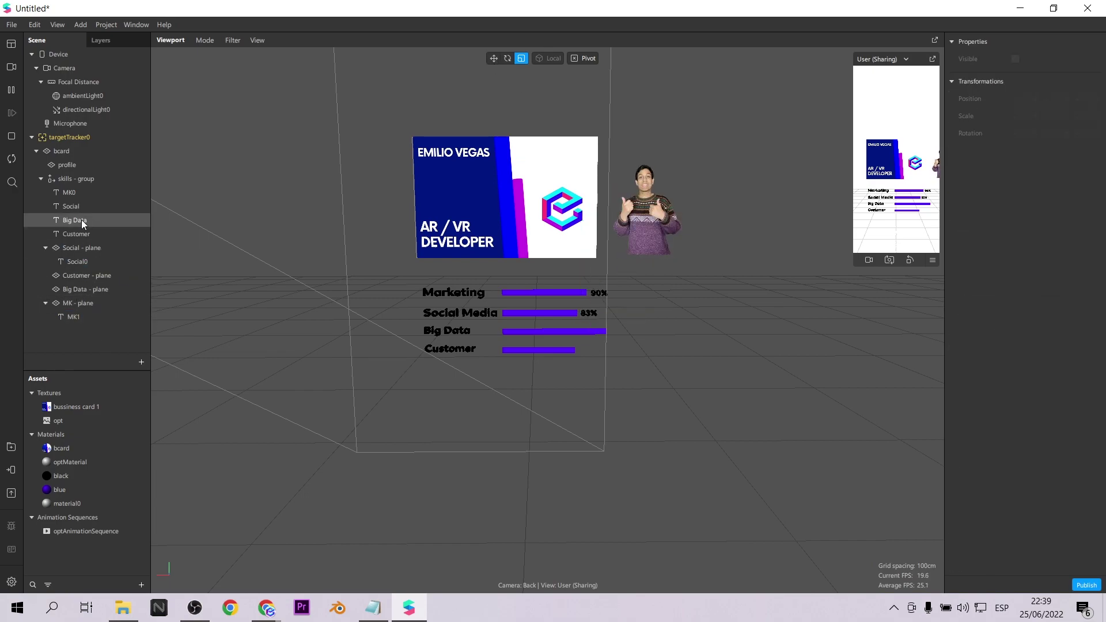
Step: Duplicate the Big Data 3D text, nest the copy under Big Data - plane, and place it reduced in size beyond the bar's end
{"action": "right_click", "coordinate": [82, 219]}
{"action": "left_click", "coordinate": [106, 255]}
{"action": "left_click_drag", "start_coordinate": [78, 234], "coordinate": [86, 289]}
{"action": "key", "text": "w"}
{"action": "left_click_drag", "start_coordinate": [513, 327], "coordinate": [639, 299]}
{"action": "left_click_drag", "start_coordinate": [614, 229], "coordinate": [616, 233]}
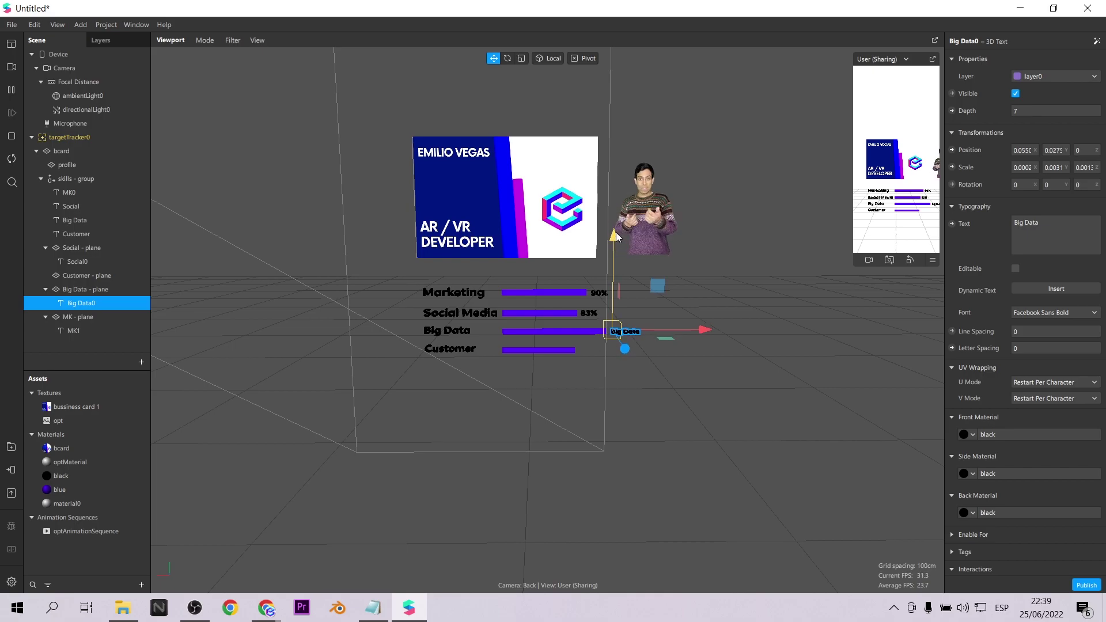
Step: Change the copied Big Data text to 100%
{"action": "left_click_drag", "start_coordinate": [1049, 222], "coordinate": [1010, 207]}
{"action": "key", "text": "BackSpace"}
{"action": "type", "text": "100%"}
{"action": "left_click", "coordinate": [74, 330]}
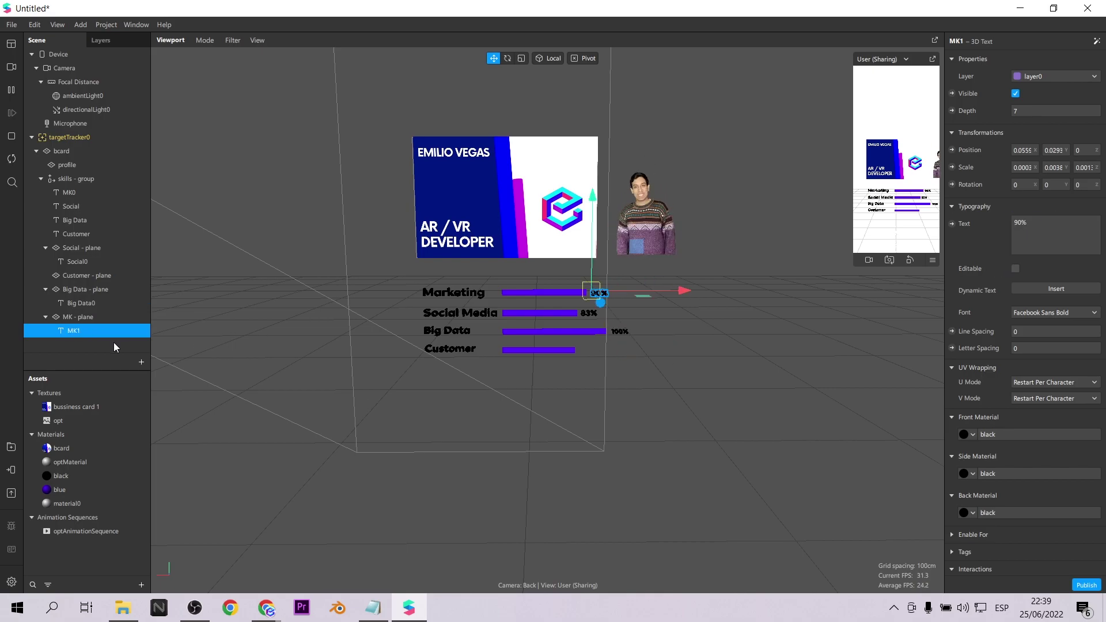
Step: Duplicate the Customer 3D text, nest the copy under Customer - plane and move it to the bar's end
{"action": "left_click", "coordinate": [99, 233]}
{"action": "key", "text": "ctrl+d"}
{"action": "left_click_drag", "start_coordinate": [79, 249], "coordinate": [87, 275]}
{"action": "left_click_drag", "start_coordinate": [526, 352], "coordinate": [682, 349]}
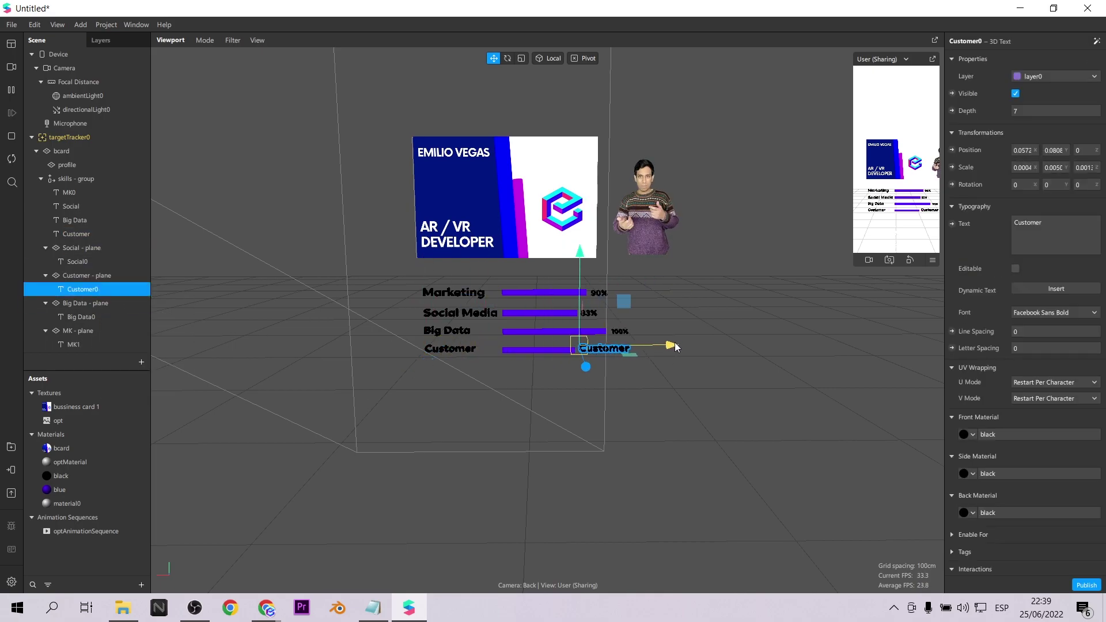
Step: Shrink the copied Customer text, line it up with its bar and change it to 80%
{"action": "left_click", "coordinate": [521, 59]}
{"action": "left_click_drag", "start_coordinate": [626, 302], "coordinate": [599, 324]}
{"action": "left_click", "coordinate": [494, 58]}
{"action": "left_click_drag", "start_coordinate": [574, 263], "coordinate": [574, 267]}
{"action": "left_click_drag", "start_coordinate": [1049, 222], "coordinate": [1020, 215]}
{"action": "type", "text": "80%"}
{"action": "left_click", "coordinate": [727, 383]}
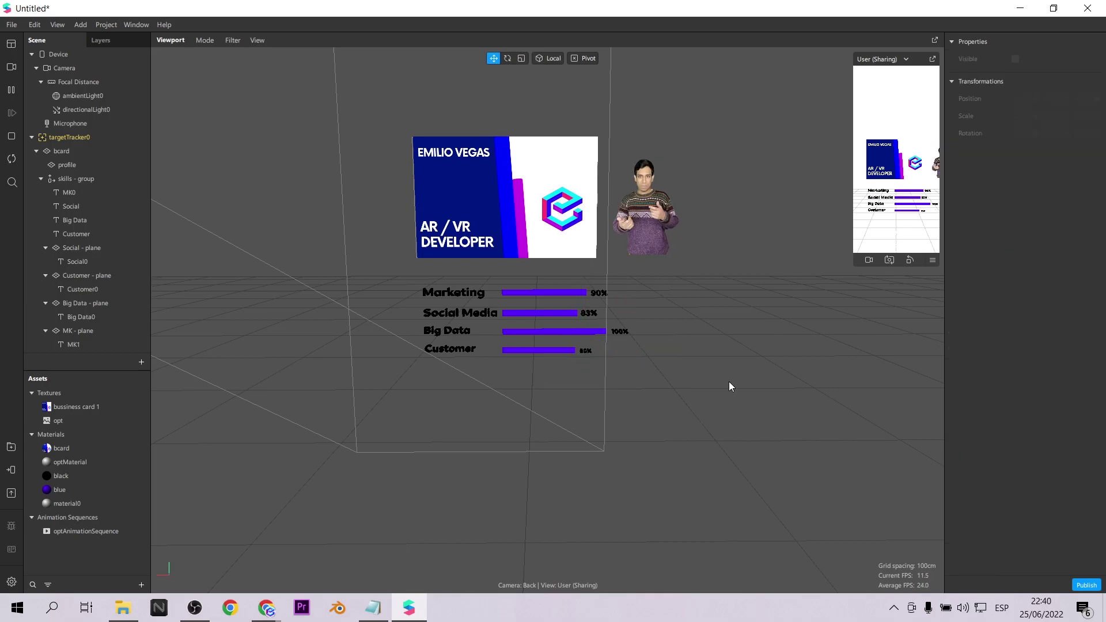
Step: Enlarge the 80% label slightly to match the other percentage labels
{"action": "left_click", "coordinate": [82, 288]}
{"action": "left_click", "coordinate": [521, 58]}
{"action": "left_click_drag", "start_coordinate": [627, 307], "coordinate": [637, 302]}
{"action": "left_click", "coordinate": [110, 344]}
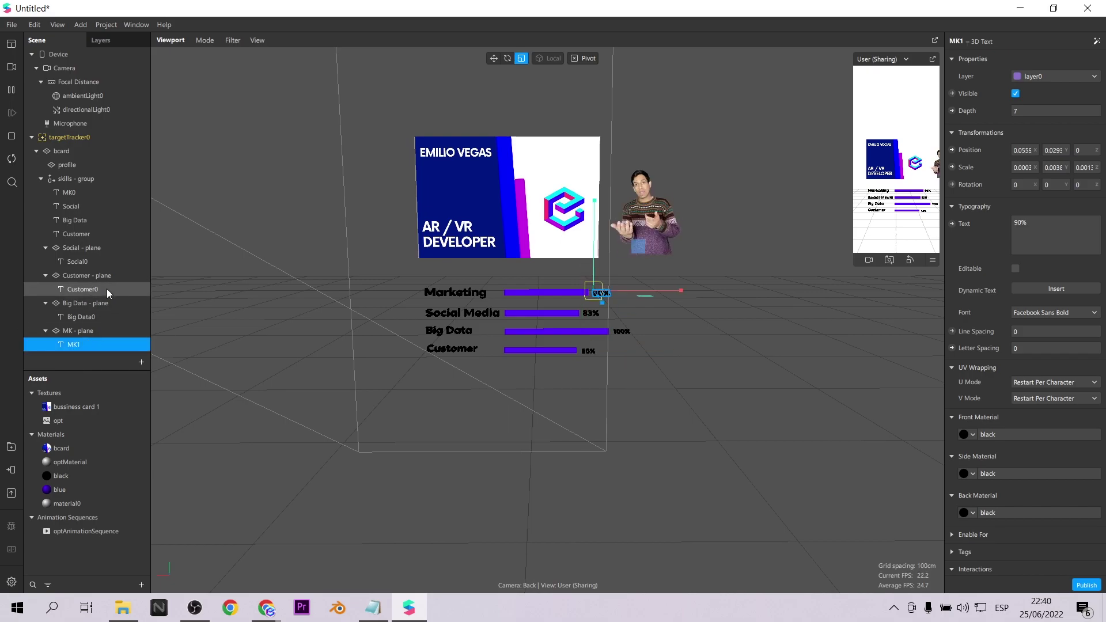
{"action": "left_click", "coordinate": [111, 275]}
Step: Collapse skills - group in the scene tree and save the project as Spark AR Bussiness Card jun
{"action": "scroll", "coordinate": [730, 275], "scroll_direction": "down", "scroll_amount": 3}
{"action": "left_click_drag", "start_coordinate": [704, 276], "coordinate": [727, 291], "text": "alt"}
{"action": "left_click", "coordinate": [41, 179]}
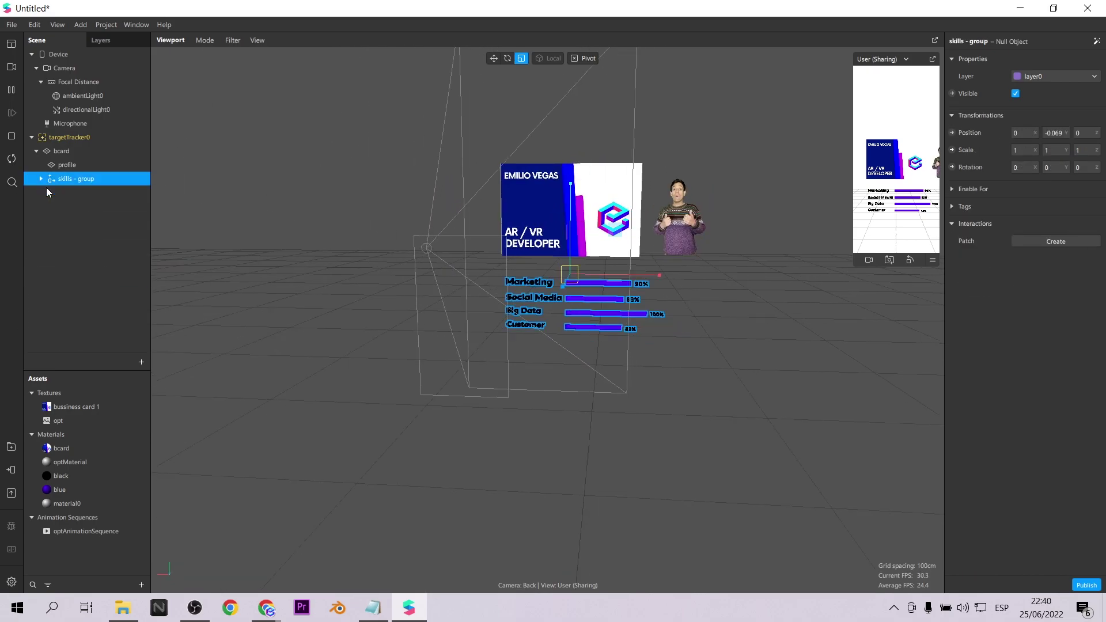
{"action": "left_click", "coordinate": [67, 249]}
{"action": "left_click", "coordinate": [194, 607]}
{"action": "key", "text": "ctrl+s"}
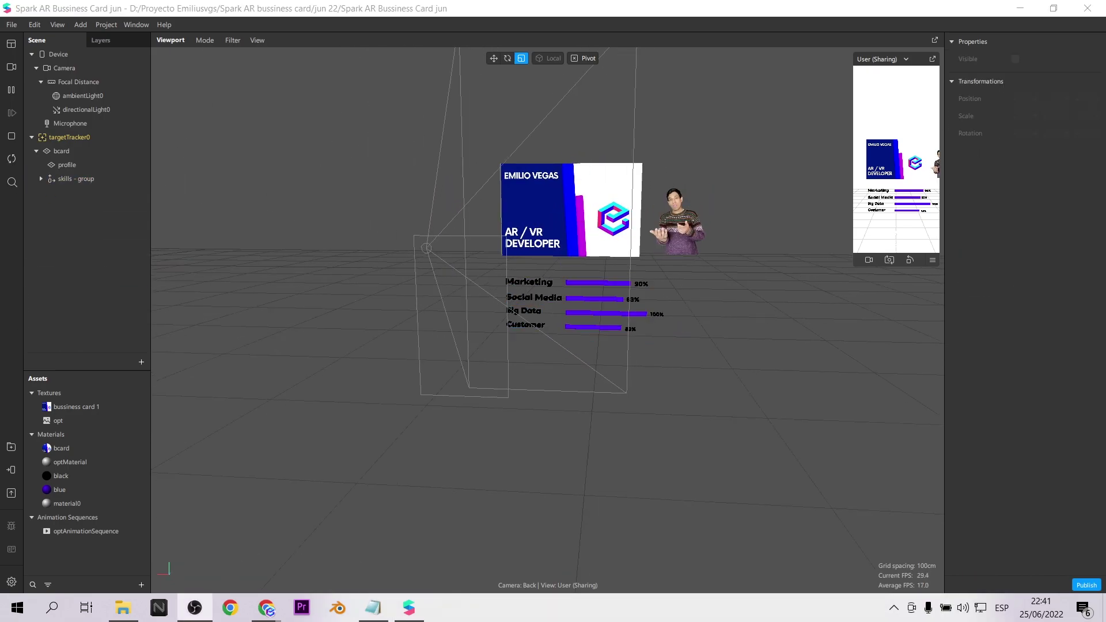
Step: Add a Pulse animation to skills - group and delete the group's 3D Scale patch from the generated patch graph
{"action": "left_click", "coordinate": [67, 178]}
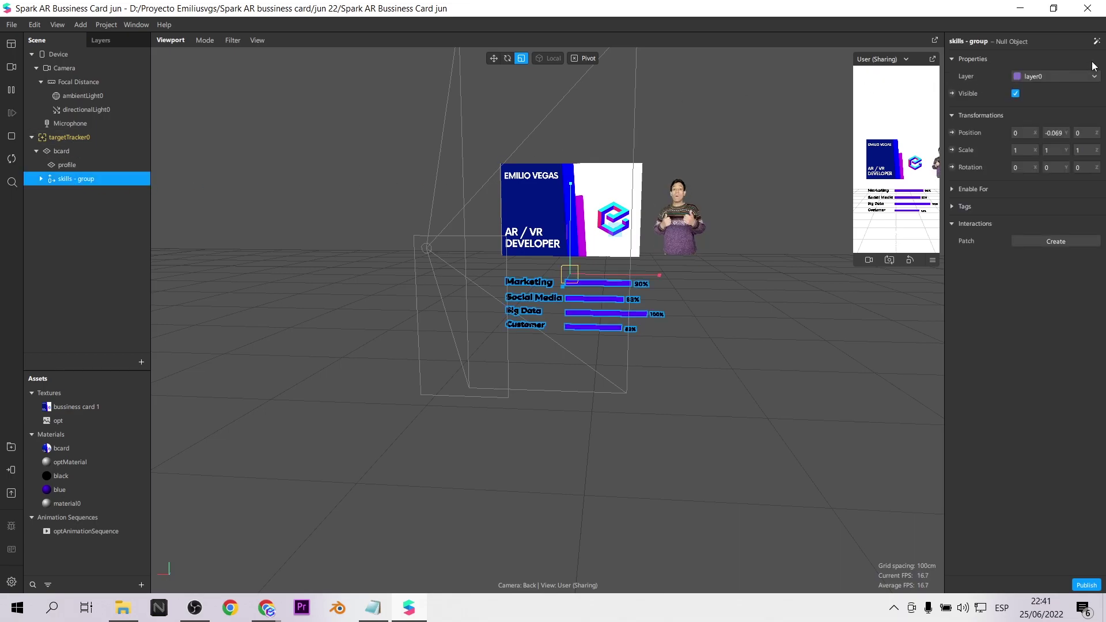
{"action": "left_click", "coordinate": [1097, 42]}
{"action": "mouse_move", "coordinate": [1072, 74]}
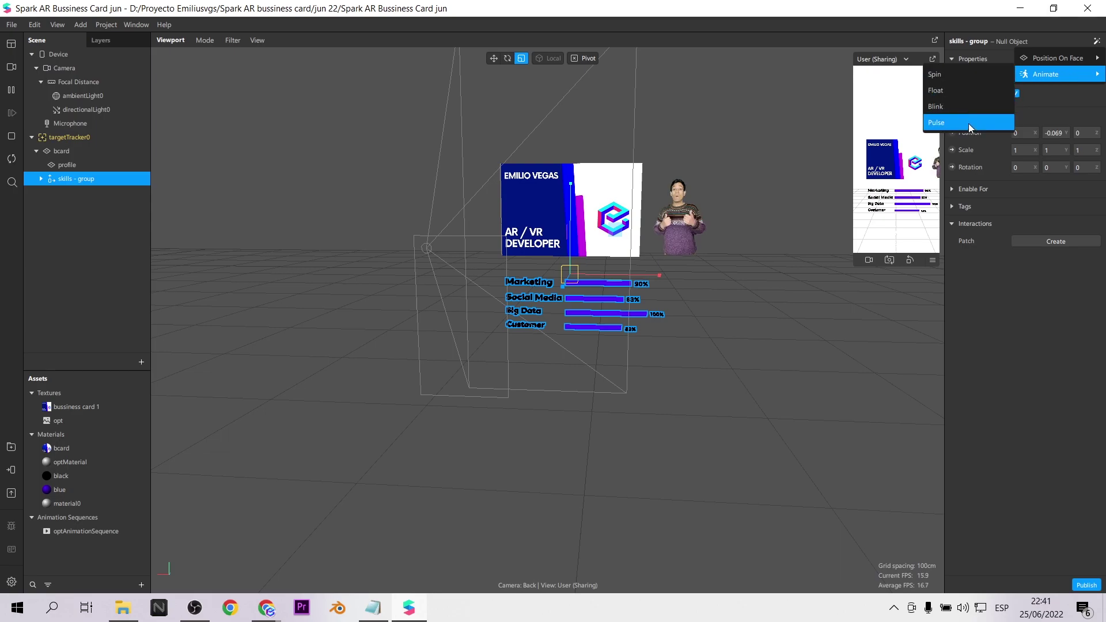
{"action": "left_click", "coordinate": [939, 124]}
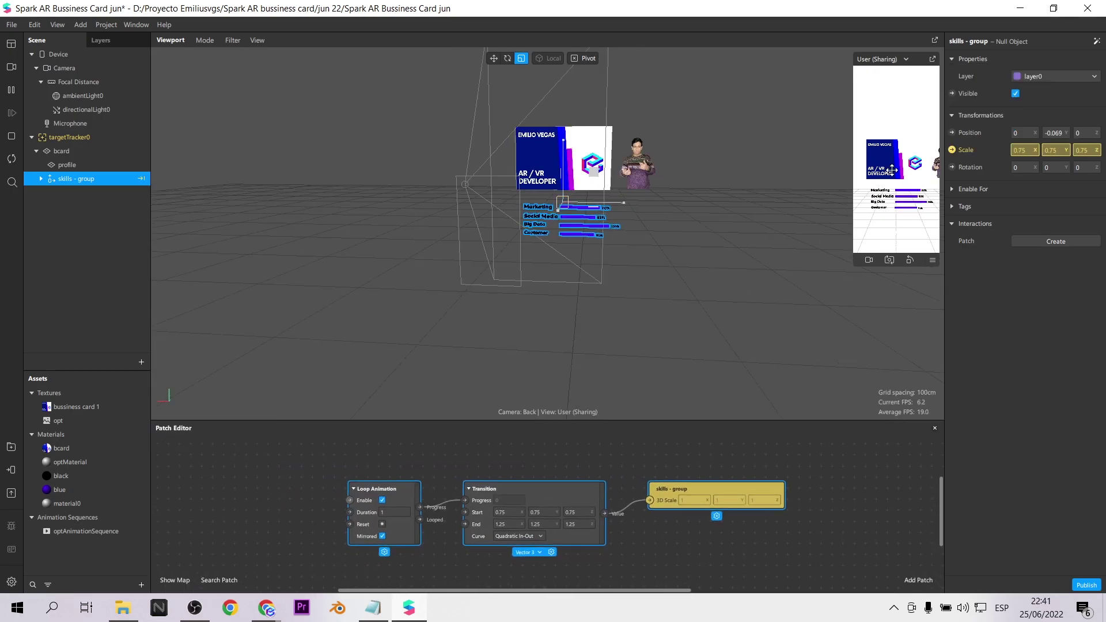
{"action": "left_click", "coordinate": [531, 465]}
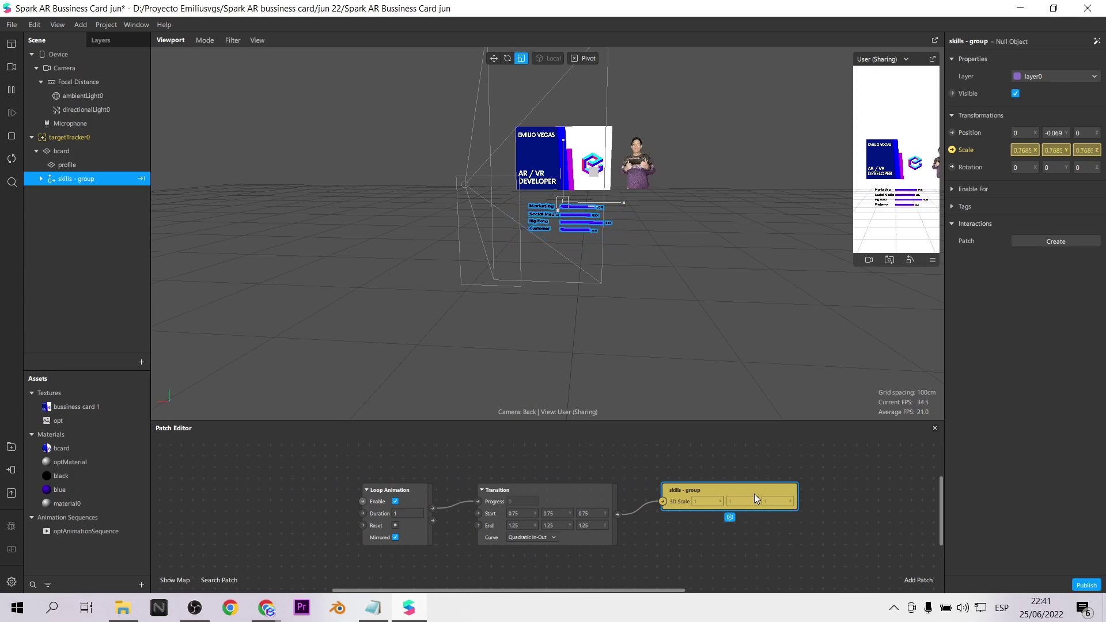
{"action": "key", "text": "Delete"}
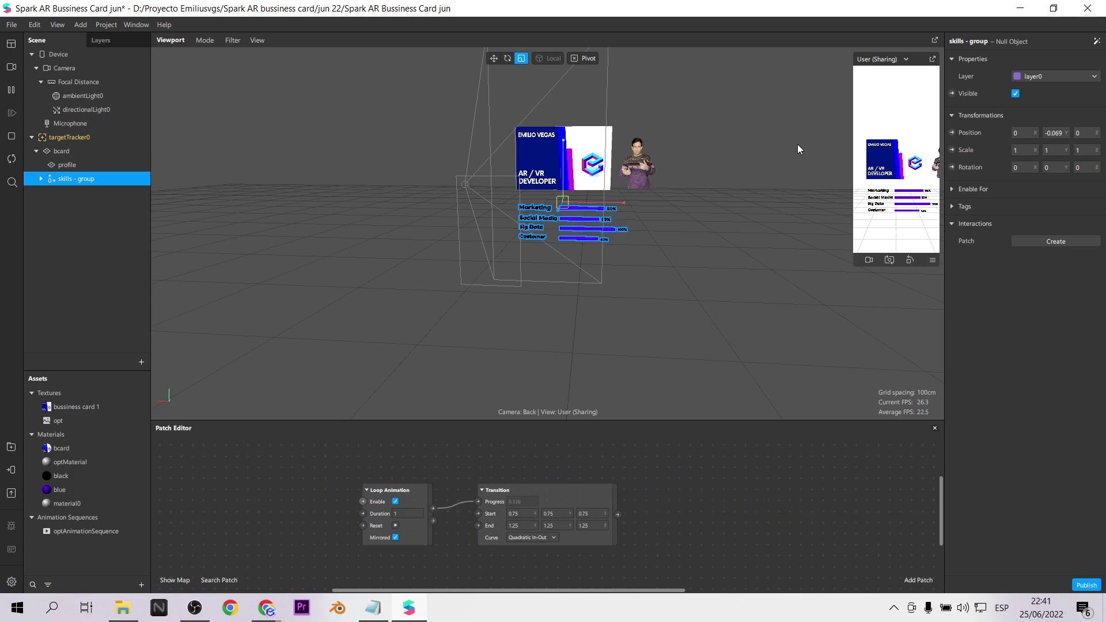
Step: Connect the Transition patch to the 3D Position of skills - group and set its Start and End X and Y values to 0
{"action": "left_click", "coordinate": [952, 132]}
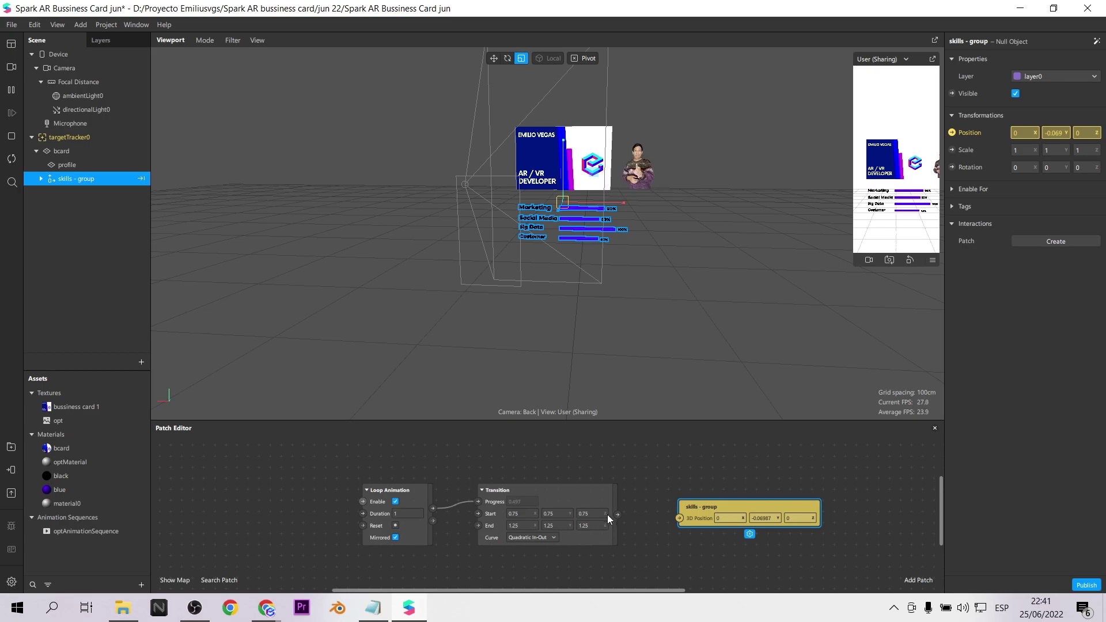
{"action": "left_click_drag", "start_coordinate": [617, 516], "coordinate": [729, 476]}
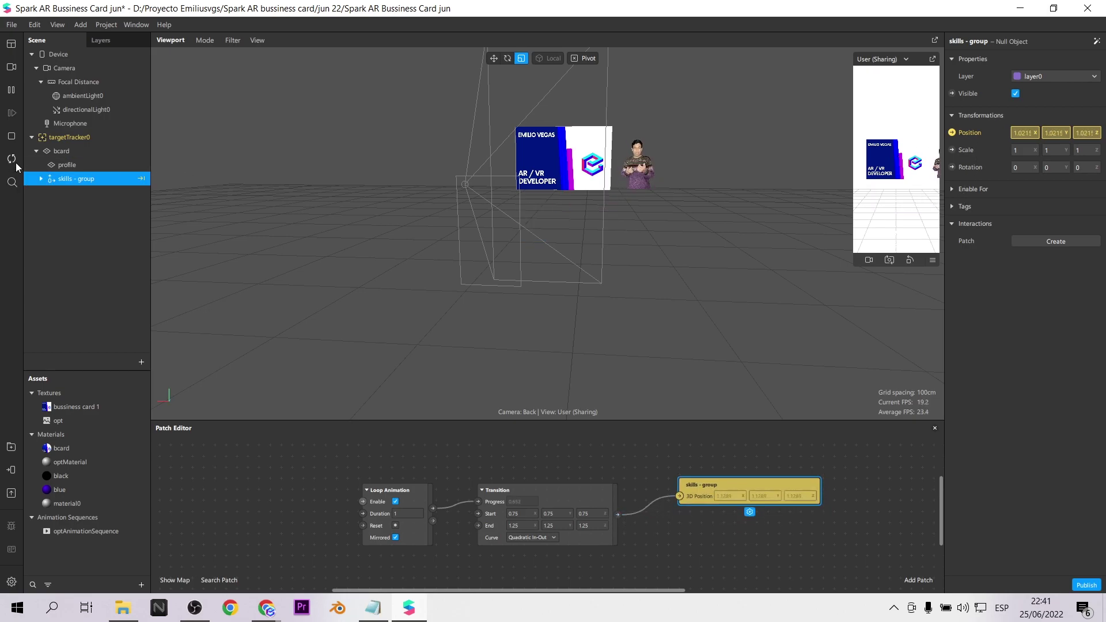
{"action": "left_click", "coordinate": [513, 514]}
{"action": "type", "text": "0"}
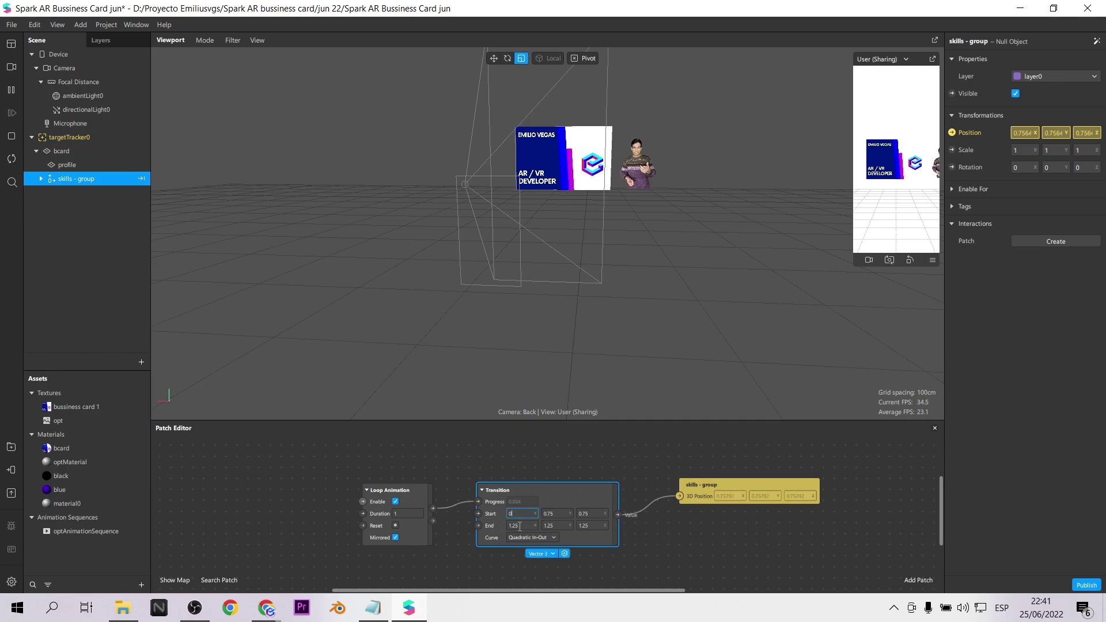
{"action": "left_click", "coordinate": [514, 526]}
{"action": "type", "text": "0"}
{"action": "left_click", "coordinate": [538, 382]}
{"action": "left_click", "coordinate": [552, 513]}
{"action": "type", "text": "0"}
{"action": "left_click", "coordinate": [558, 526]}
{"action": "type", "text": "0"}
Step: Set the Transition patch's Start Z to -0.2 and its End Z to 0
{"action": "left_click", "coordinate": [596, 455]}
{"action": "left_click", "coordinate": [592, 514]}
{"action": "type", "text": "0"}
{"action": "left_click", "coordinate": [583, 525]}
{"action": "type", "text": "0-0"}
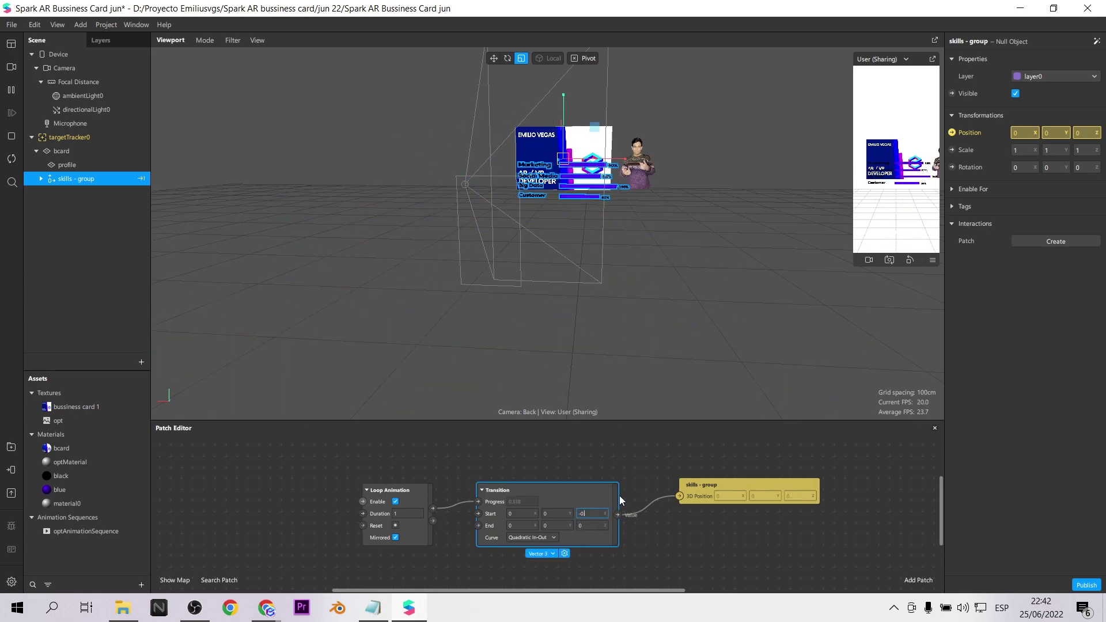
{"action": "type", "text": ".2"}
{"action": "key", "text": "Return"}
Step: Set the Transition patch's Start Y to 0.02
{"action": "left_click", "coordinate": [552, 514]}
{"action": "type", "text": "0.2"}
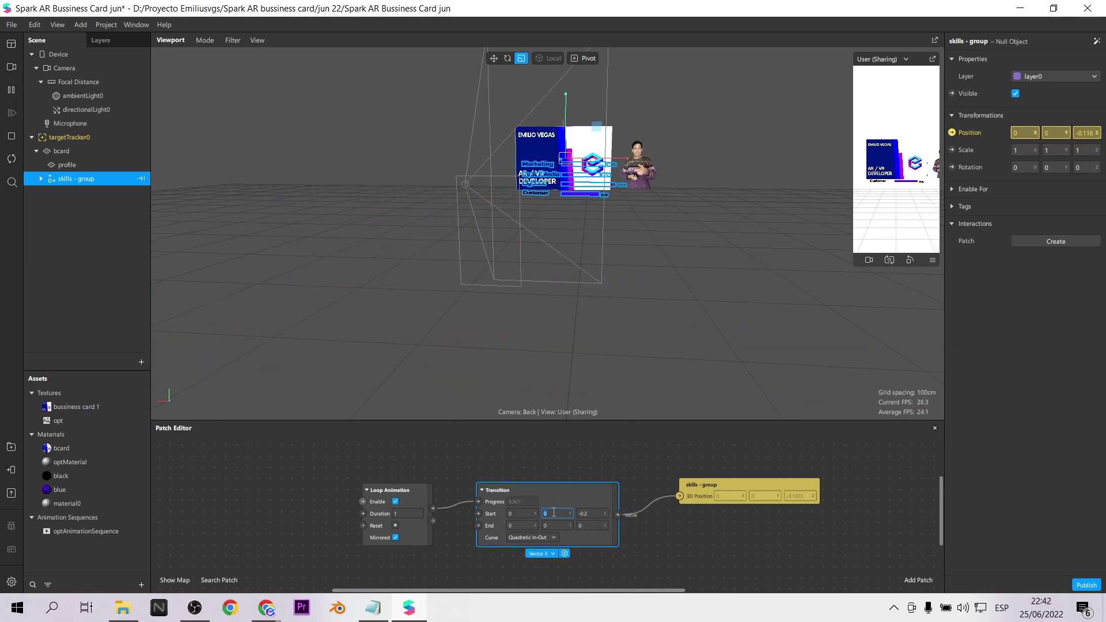
{"action": "key", "text": "Return"}
{"action": "left_click", "coordinate": [556, 511]}
{"action": "scroll", "coordinate": [556, 510], "scroll_direction": "up", "scroll_amount": 2}
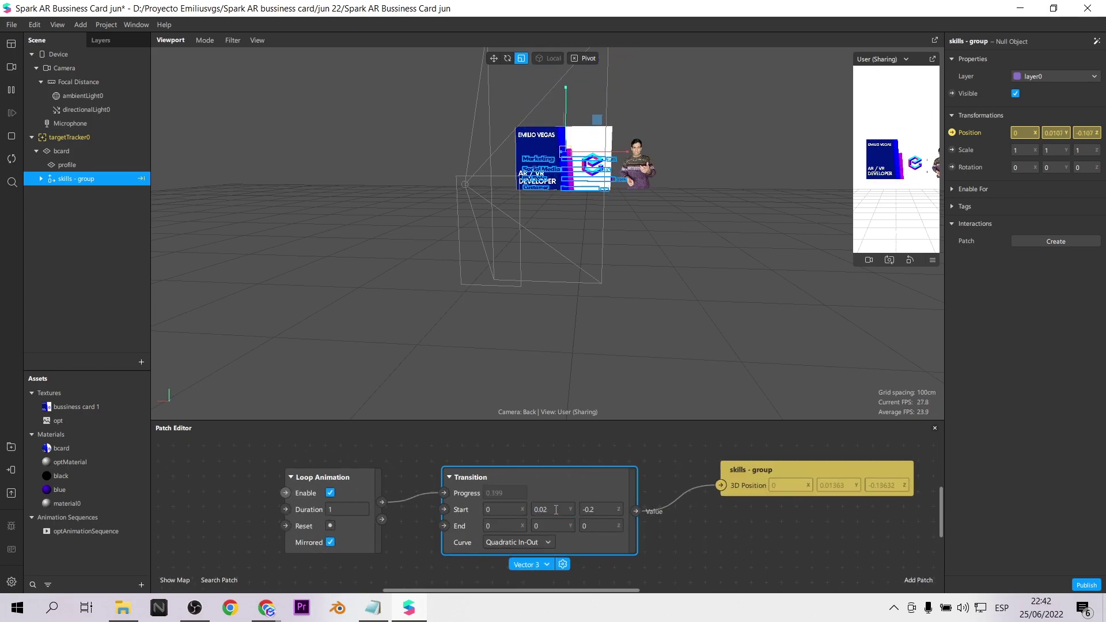
Step: Set the Transition patch's End Y to -0.06 and End Z to -0.1
{"action": "left_click", "coordinate": [550, 525]}
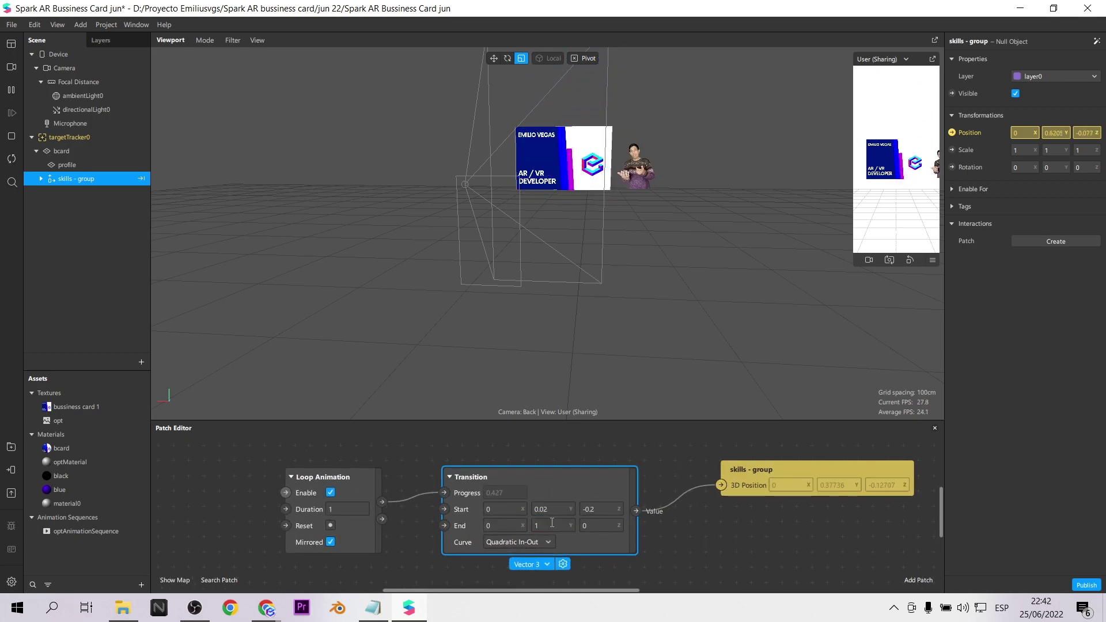
{"action": "left_click", "coordinate": [552, 523]}
{"action": "key", "text": "BackSpace"}
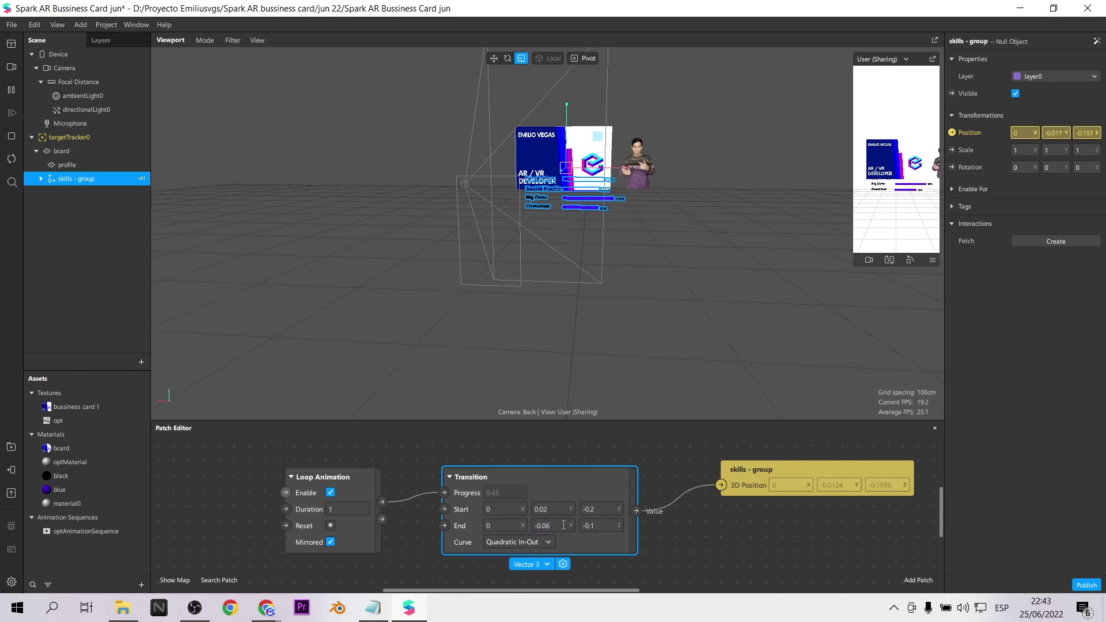
Step: Replace the Loop Animation patch with an Animation patch and connect its progress output to the Transition's Progress
{"action": "left_click", "coordinate": [323, 481]}
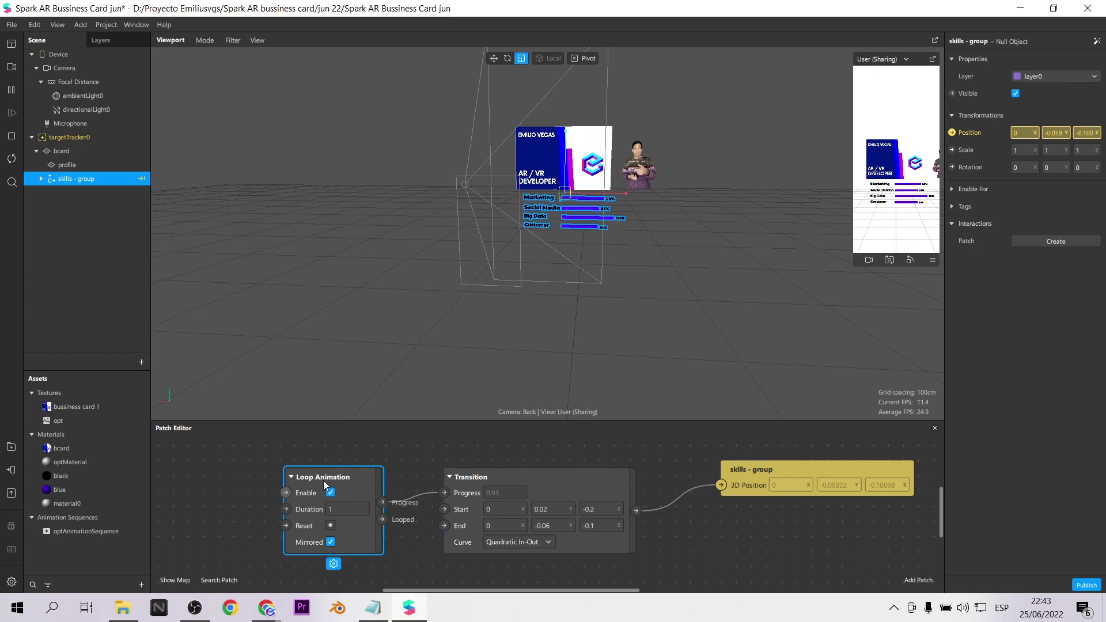
{"action": "key", "text": "Delete"}
{"action": "double_click", "coordinate": [324, 481]}
{"action": "type", "text": "anim"}
{"action": "key", "text": "Return"}
{"action": "left_click_drag", "start_coordinate": [382, 496], "coordinate": [336, 483]}
{"action": "left_click_drag", "start_coordinate": [376, 514], "coordinate": [444, 503]}
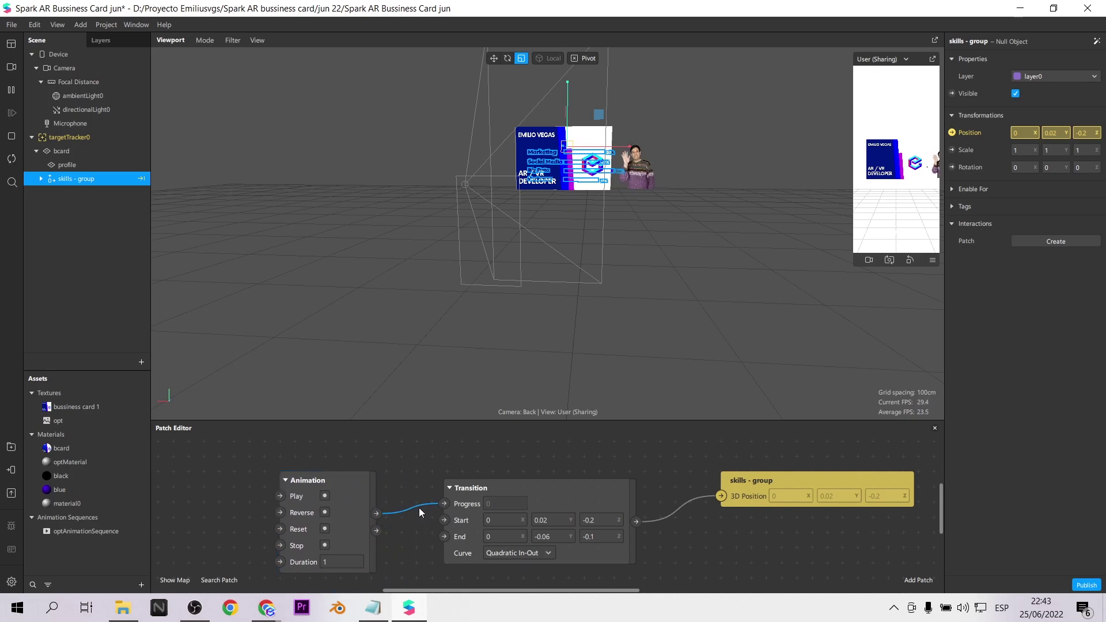
Step: Add a Screen Tap patch and connect its gesture output to the Animation patch's Play input
{"action": "scroll", "coordinate": [419, 507], "scroll_direction": "down", "scroll_amount": 2}
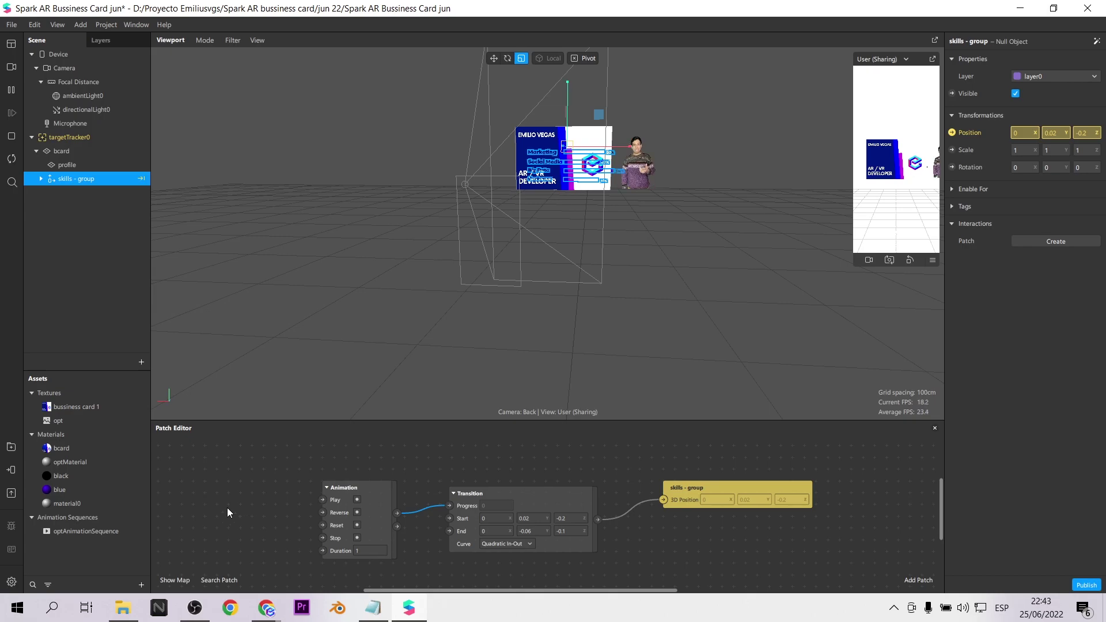
{"action": "right_click", "coordinate": [228, 512]}
{"action": "type", "text": "scree"}
{"action": "left_click", "coordinate": [447, 510]}
{"action": "left_click_drag", "start_coordinate": [322, 497], "coordinate": [323, 497]}
{"action": "left_click_drag", "start_coordinate": [279, 526], "coordinate": [265, 506]}
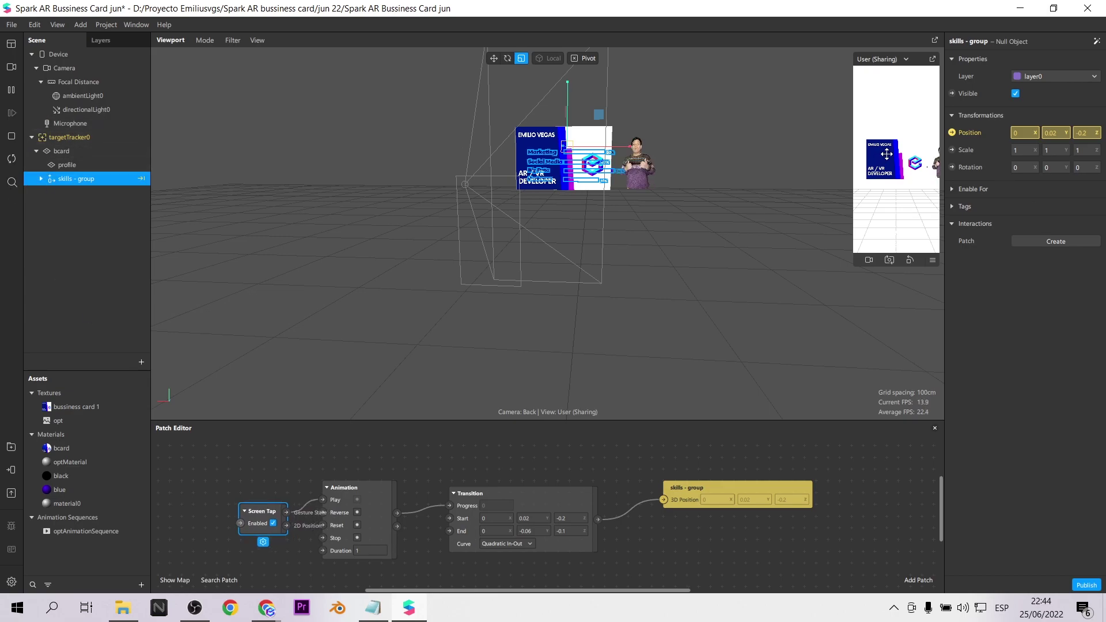
Step: Test the skills animation by tapping the card in the preview with Simulate Touch on, and restart the effect
{"action": "left_click", "coordinate": [934, 261]}
{"action": "left_click", "coordinate": [956, 259]}
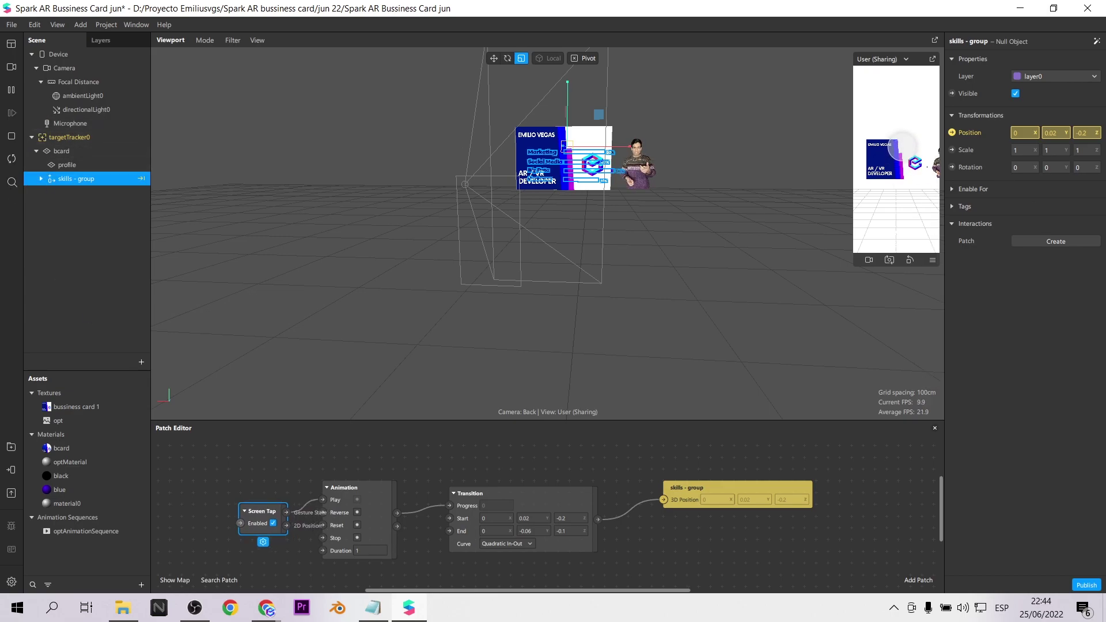
{"action": "left_click", "coordinate": [896, 149]}
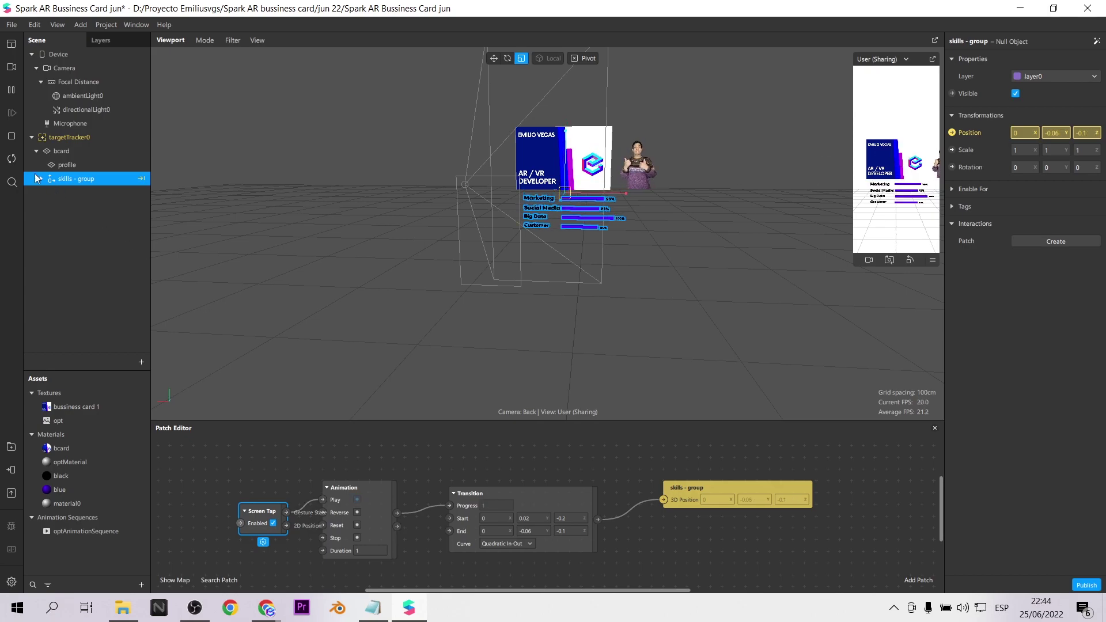
{"action": "left_click", "coordinate": [15, 159]}
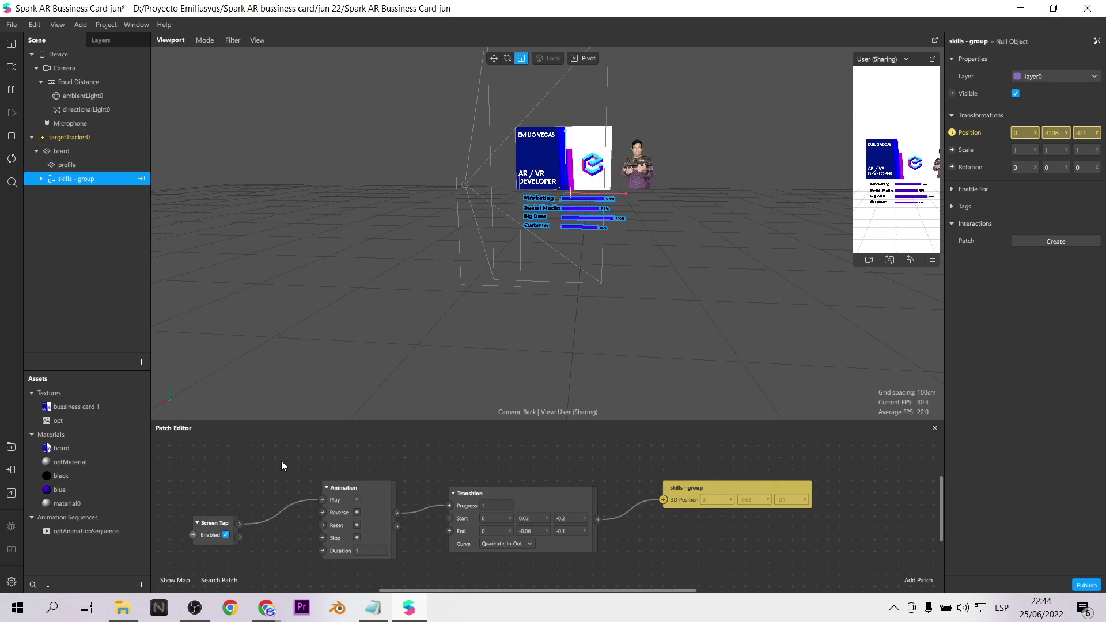
Step: Insert a Switch patch between Screen Tap and the Animation, routing Screen Tap to Flip and the Switch through a Pulse patch to Play
{"action": "double_click", "coordinate": [281, 461]}
{"action": "type", "text": "sw"}
{"action": "key", "text": "Return"}
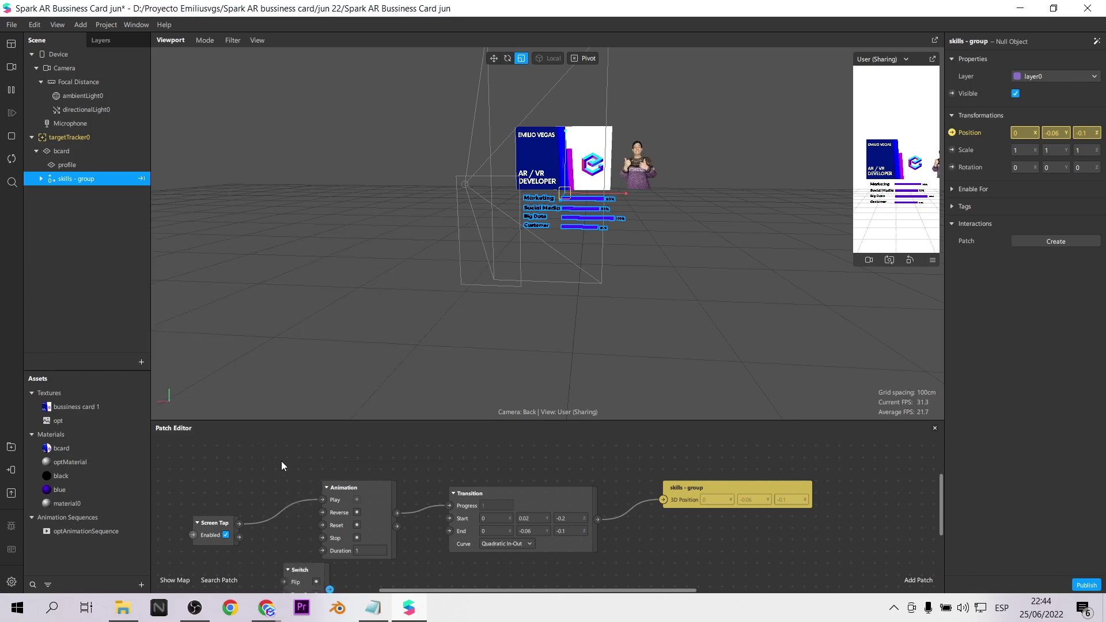
{"action": "left_click_drag", "start_coordinate": [311, 581], "coordinate": [409, 497]}
{"action": "left_click_drag", "start_coordinate": [540, 502], "coordinate": [591, 497]}
{"action": "left_click_drag", "start_coordinate": [397, 492], "coordinate": [460, 480]}
{"action": "left_click_drag", "start_coordinate": [331, 464], "coordinate": [357, 473]}
{"action": "left_click", "coordinate": [344, 527]}
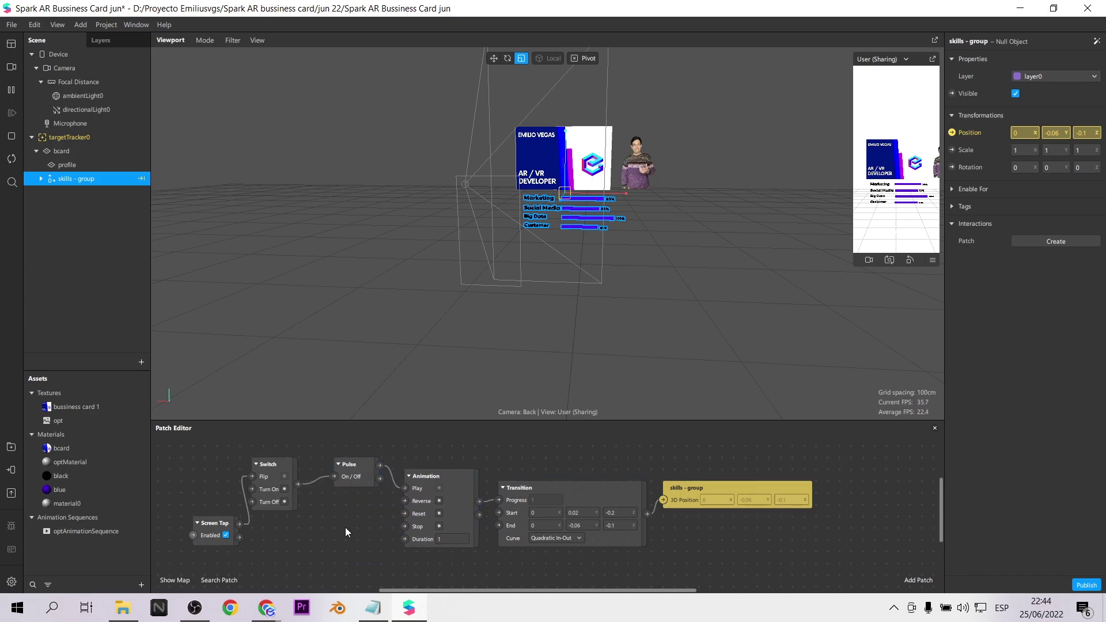
Step: Add a Not patch fed by the Switch and route it through a second Pulse patch to the Animation's Reverse input
{"action": "right_click", "coordinate": [344, 527]}
{"action": "type", "text": "not"}
{"action": "key", "text": "Return"}
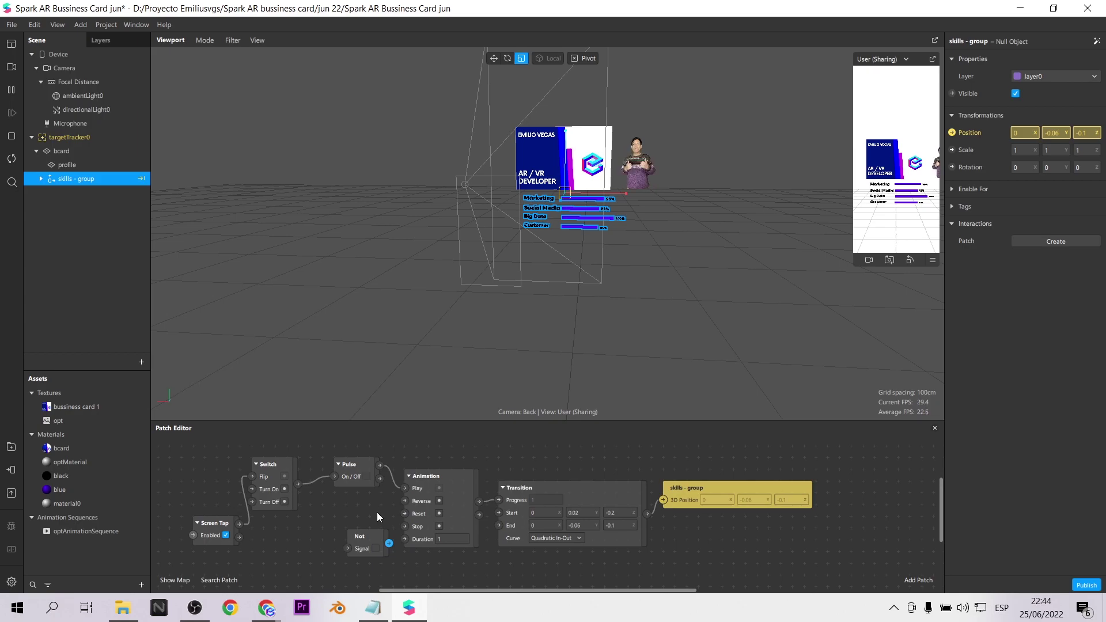
{"action": "left_click_drag", "start_coordinate": [298, 485], "coordinate": [346, 548]}
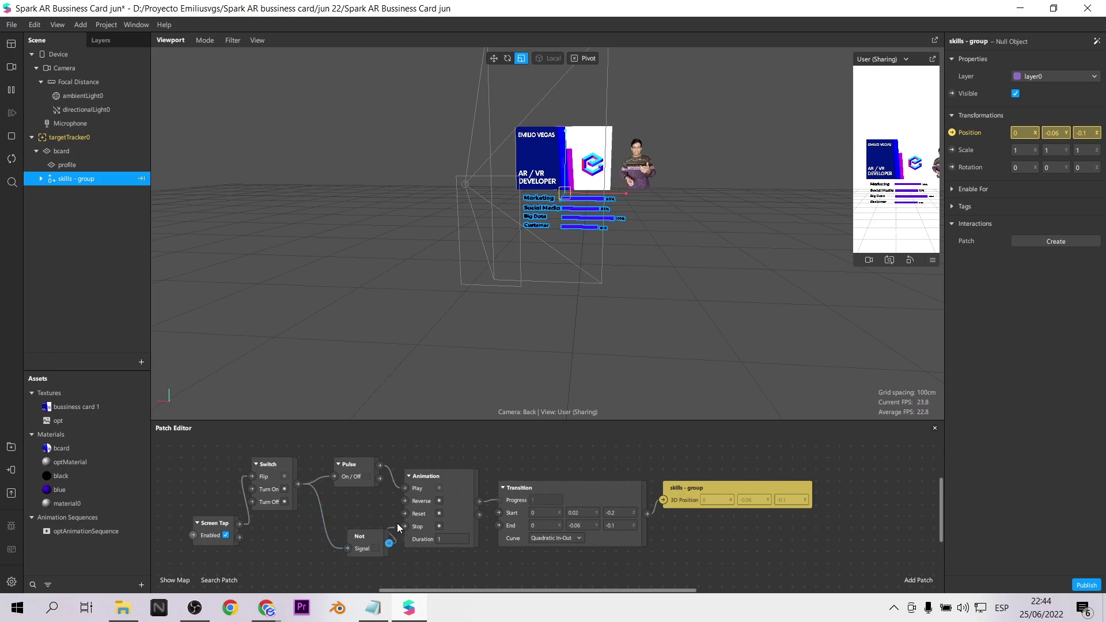
{"action": "left_click_drag", "start_coordinate": [406, 503], "coordinate": [407, 504]}
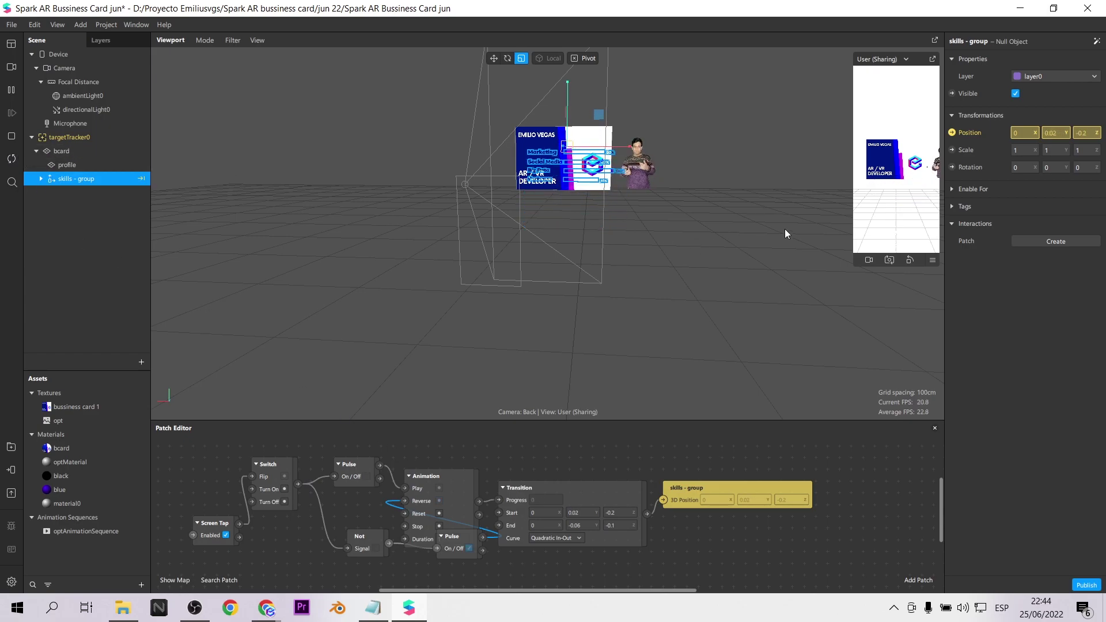
Step: Test showing and hiding the skills by tapping in the preview, and enlarge the preview window
{"action": "left_click", "coordinate": [892, 159]}
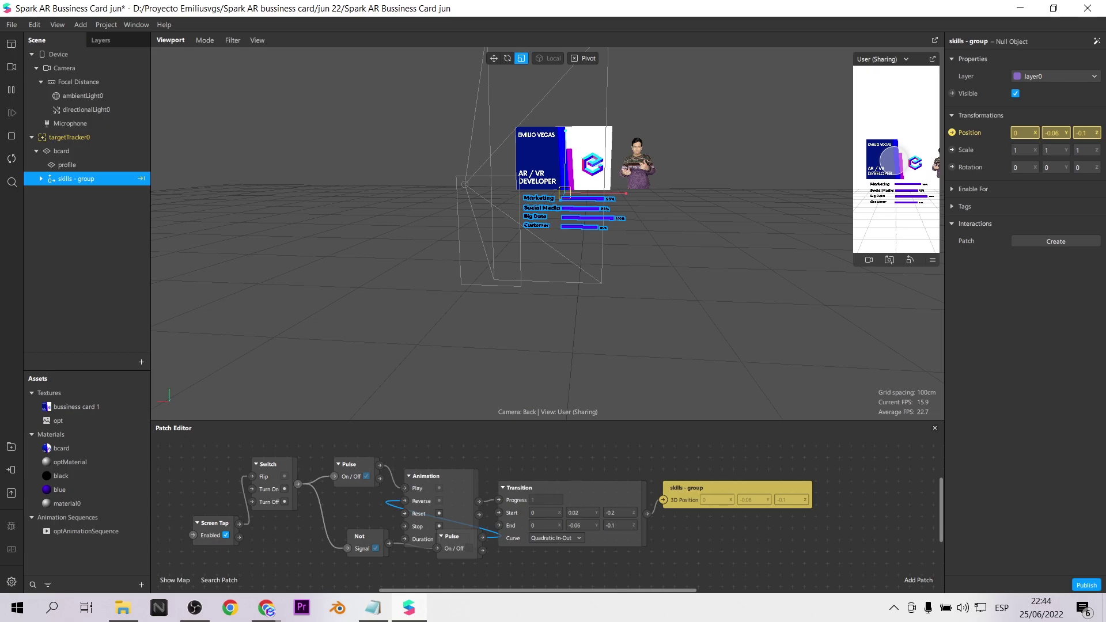
{"action": "left_click", "coordinate": [892, 159]}
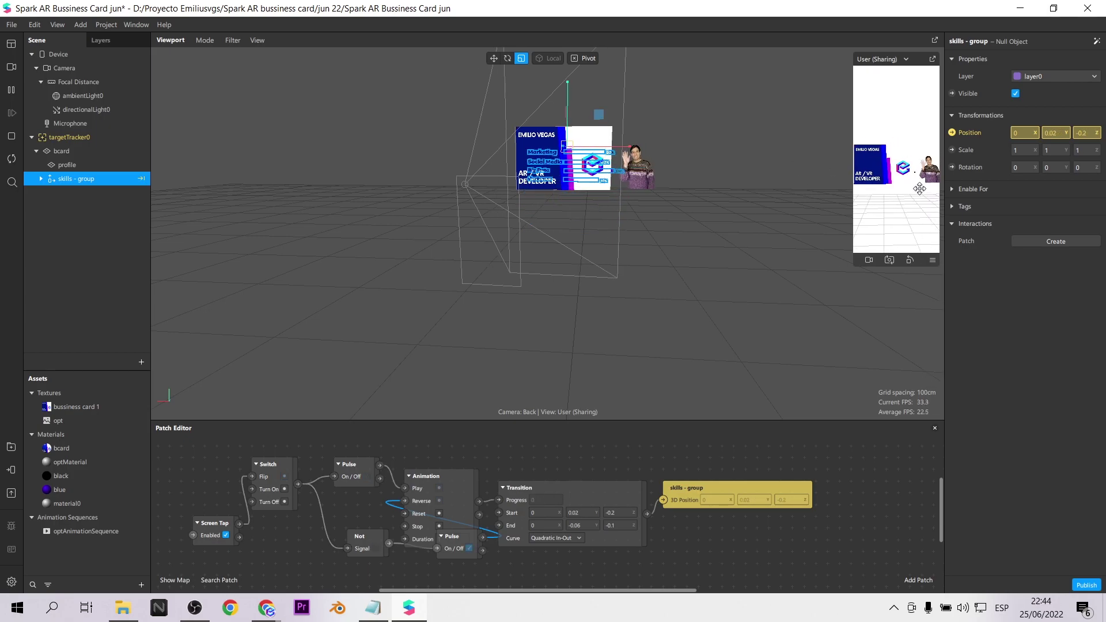
{"action": "left_click_drag", "start_coordinate": [856, 267], "coordinate": [856, 377]}
{"action": "left_click", "coordinate": [931, 370]}
{"action": "left_click", "coordinate": [962, 375]}
{"action": "left_click", "coordinate": [888, 218]}
{"action": "left_click", "coordinate": [889, 218]}
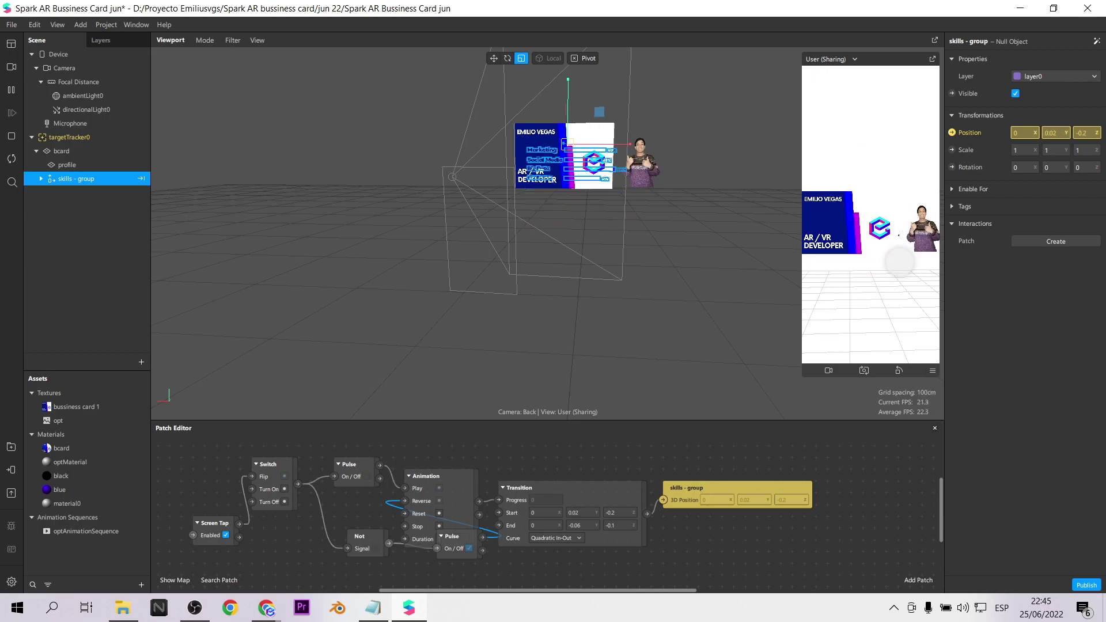
Step: Move all texts and bars inside skills - group left along X to line up with the card's left edge
{"action": "left_click", "coordinate": [494, 58]}
{"action": "left_click", "coordinate": [41, 179]}
{"action": "left_click", "coordinate": [69, 192]}
{"action": "left_click", "coordinate": [73, 344], "text": "shift"}
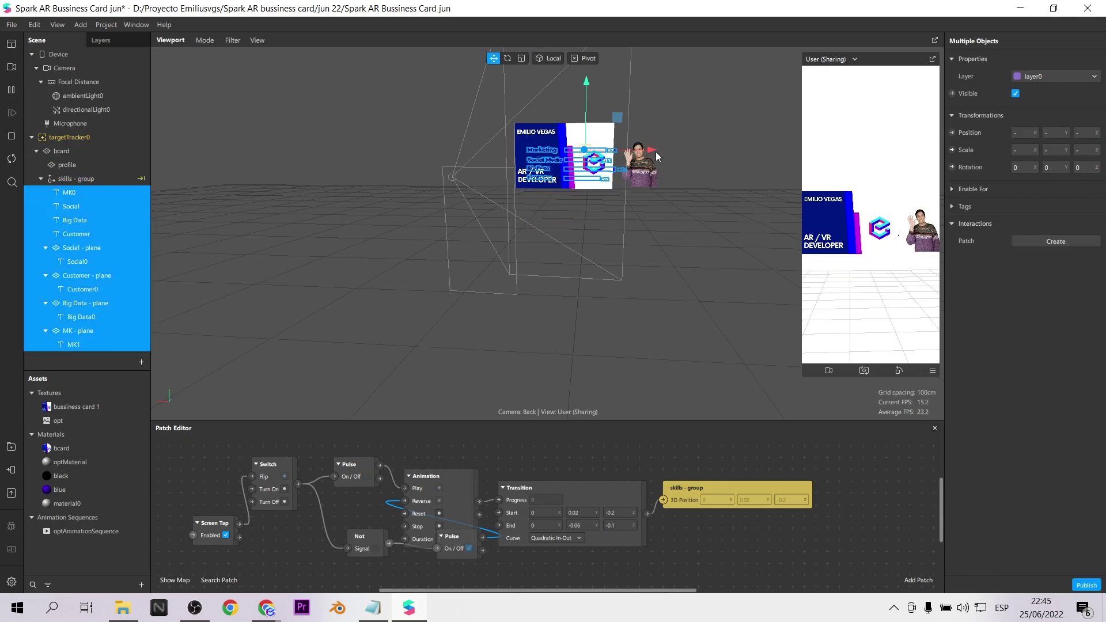
{"action": "left_click", "coordinate": [76, 179]}
Step: Tap the card in the preview to check the shifted skills, and toggle Simulate Touch
{"action": "left_click", "coordinate": [850, 219]}
{"action": "left_click", "coordinate": [932, 370]}
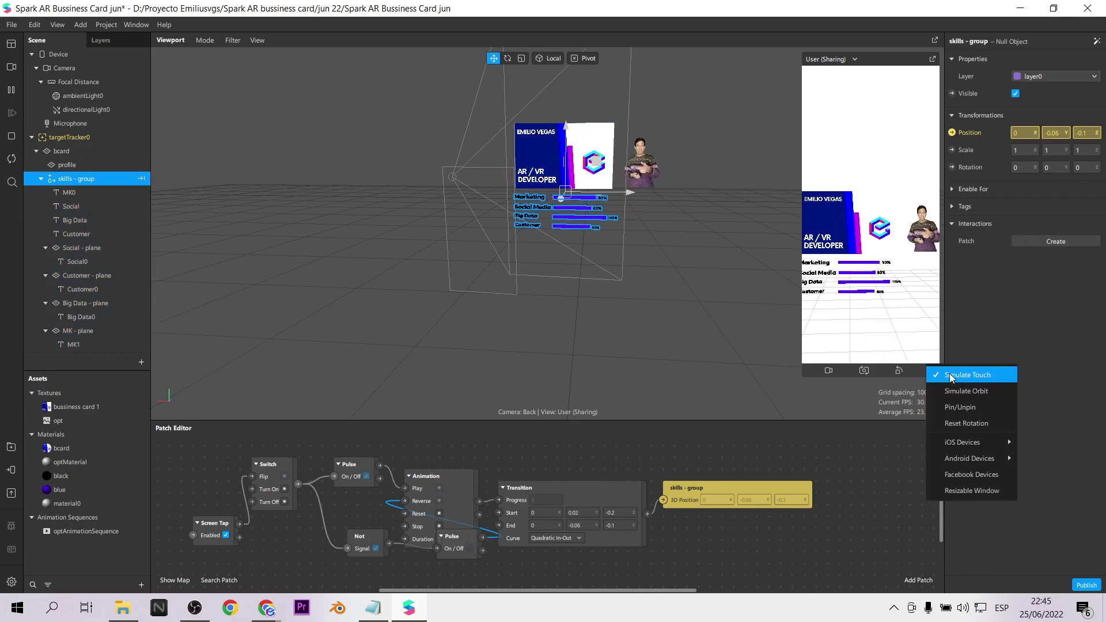
{"action": "left_click", "coordinate": [948, 375]}
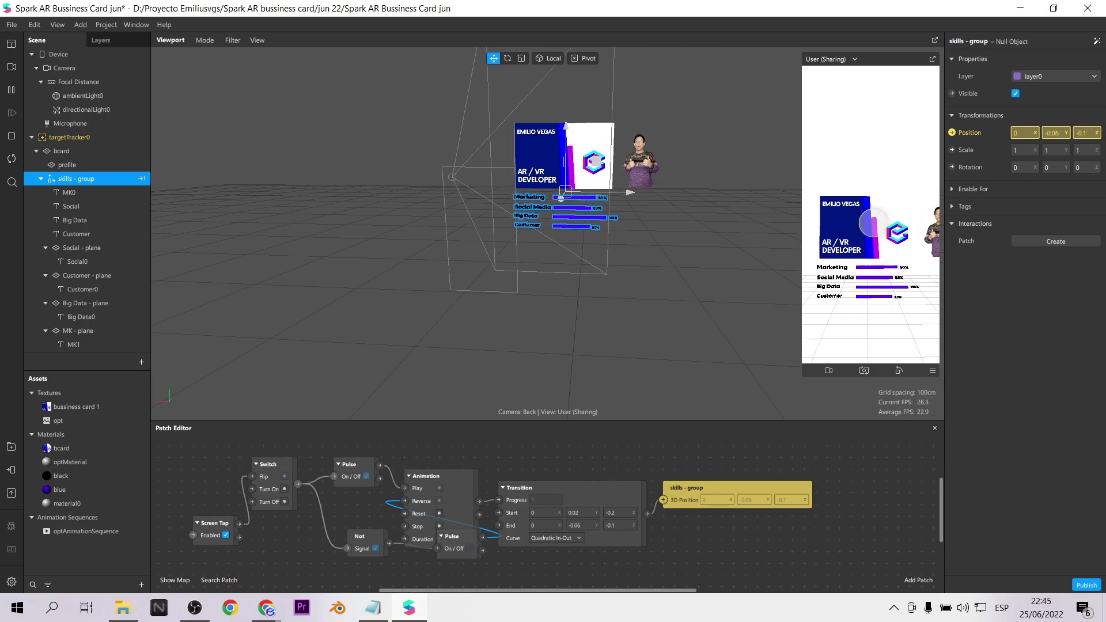
Step: Shrink skills - group slightly using scale values of 0.9 and 0.95
{"action": "type", "text": "0.9"}
{"action": "key", "text": "Return"}
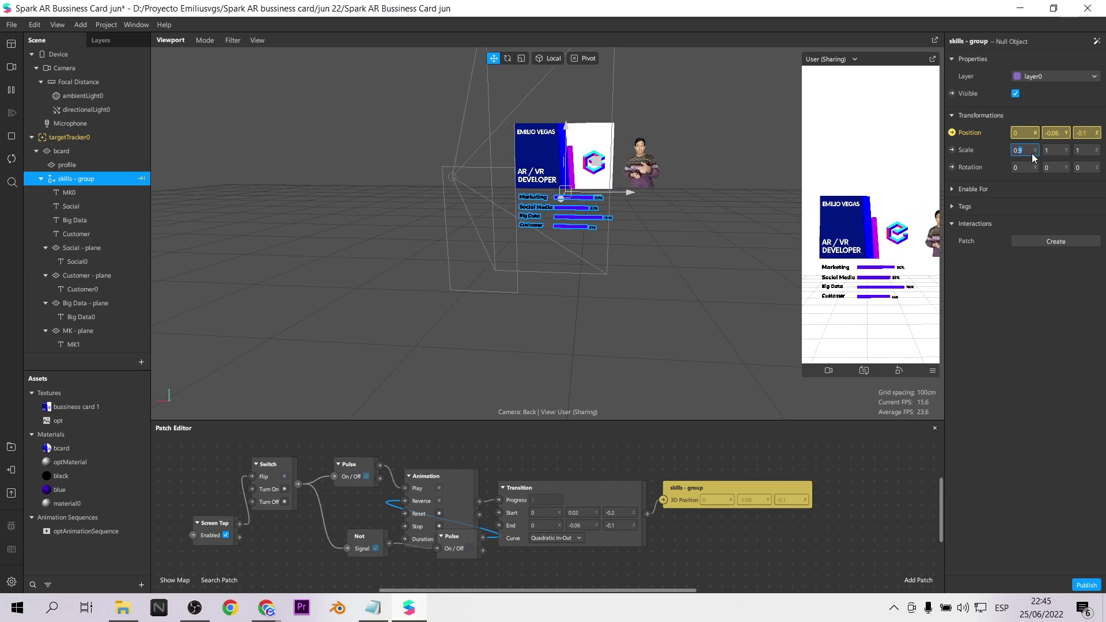
{"action": "key", "text": "Tab"}
{"action": "type", "text": "0.95"}
Step: Check the resized skills in the preview by tapping it and orbiting with Simulate Orbit
{"action": "left_click", "coordinate": [931, 136]}
{"action": "left_click", "coordinate": [922, 230]}
{"action": "left_click", "coordinate": [932, 370]}
{"action": "left_click", "coordinate": [966, 391]}
{"action": "left_click_drag", "start_coordinate": [916, 319], "coordinate": [893, 323]}
Step: Collapse skills - group, select the profile plane and spread out the overlapping patches in the graph
{"action": "left_click", "coordinate": [41, 179]}
{"action": "left_click", "coordinate": [67, 165]}
{"action": "scroll", "coordinate": [639, 445], "scroll_direction": "up", "scroll_amount": 2}
{"action": "left_click_drag", "start_coordinate": [839, 499], "coordinate": [571, 538]}
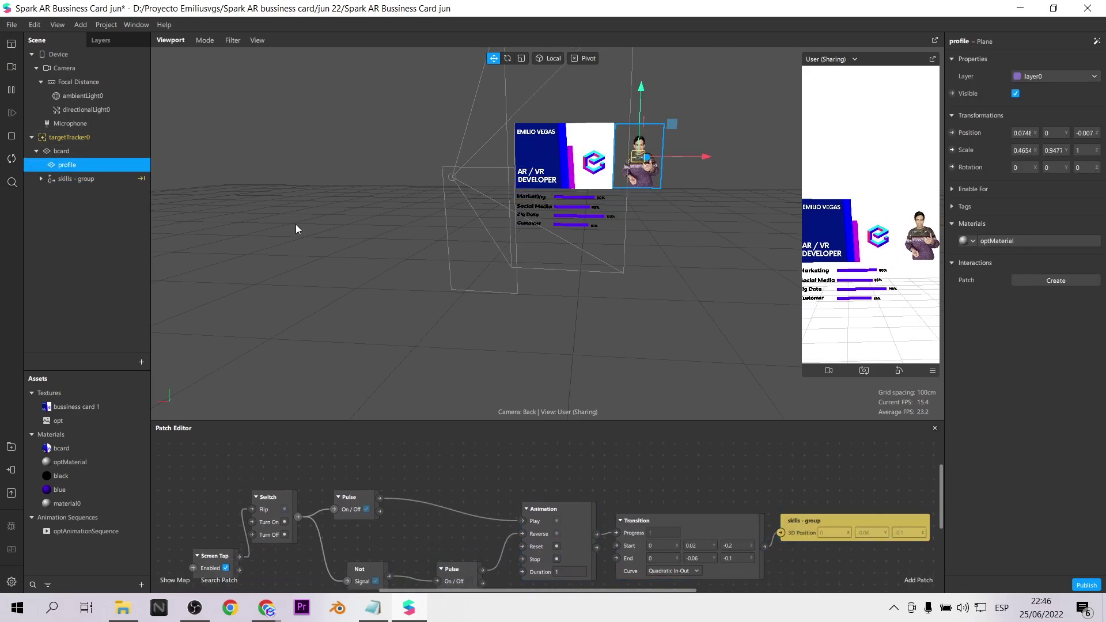
Step: Add a Pulse animation to the profile plane and place its generated patches above the existing graph
{"action": "left_click", "coordinate": [1092, 42]}
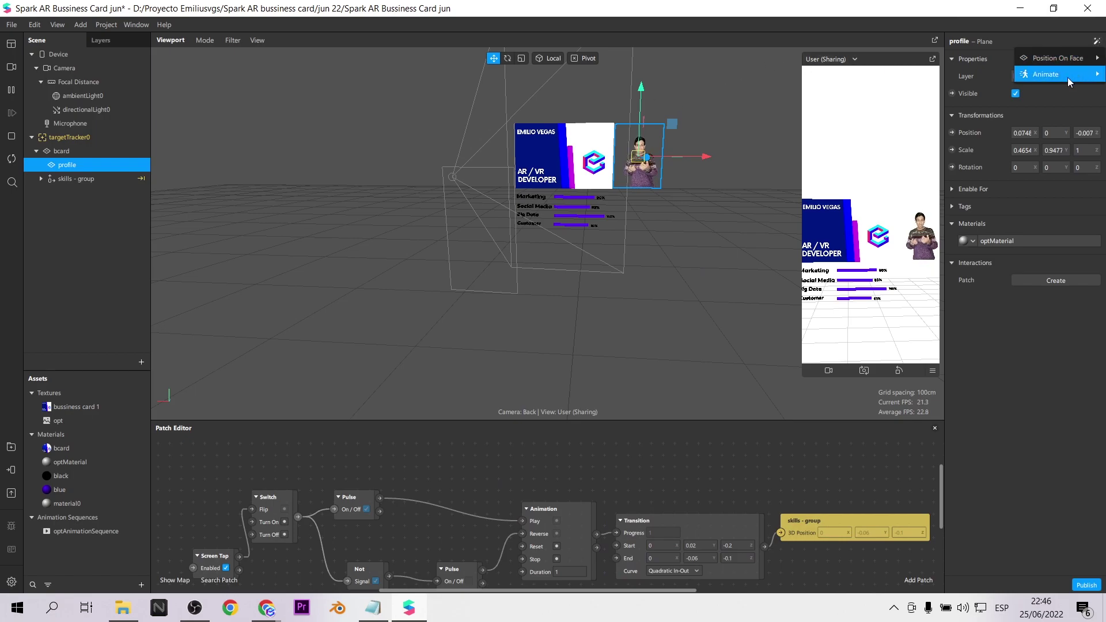
{"action": "mouse_move", "coordinate": [1046, 74]}
{"action": "left_click", "coordinate": [959, 125]}
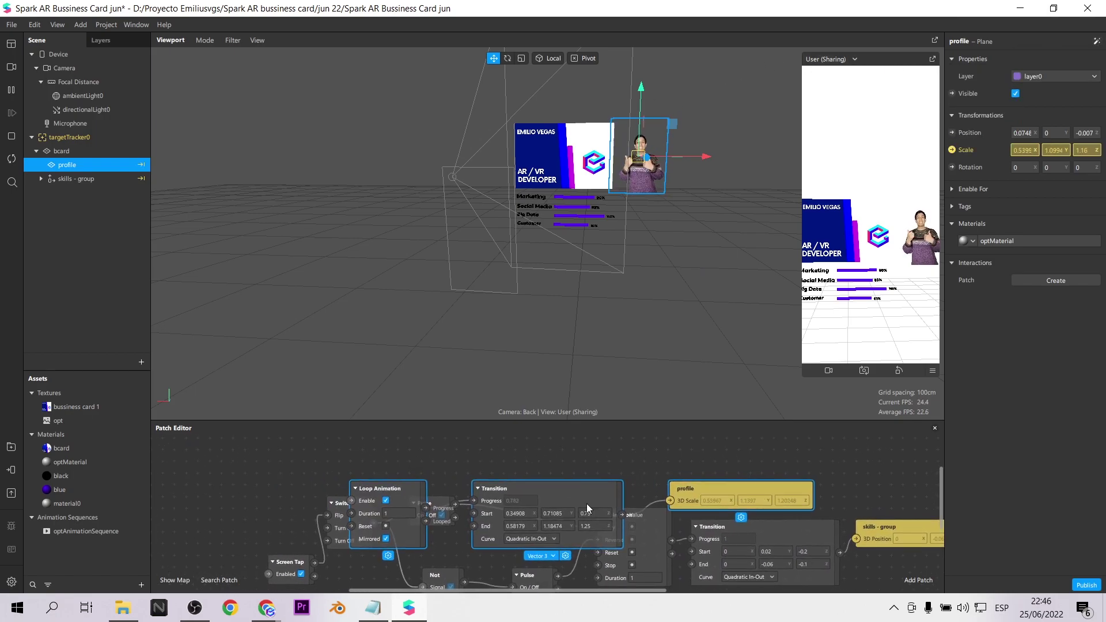
{"action": "scroll", "coordinate": [611, 461], "scroll_direction": "up", "scroll_amount": 1}
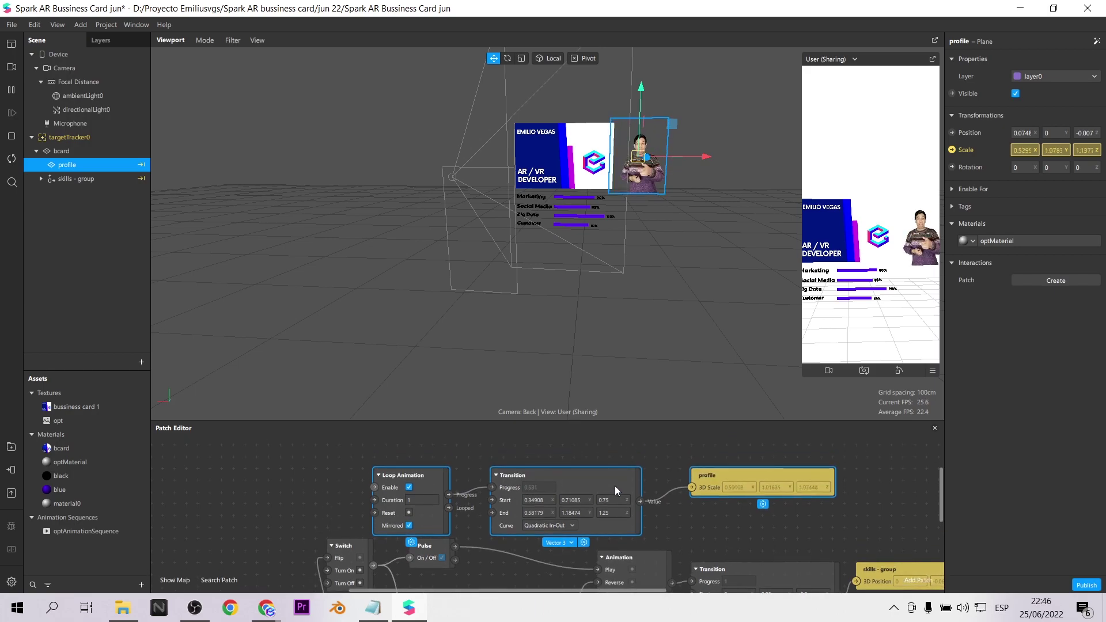
{"action": "left_click_drag", "start_coordinate": [575, 455], "coordinate": [575, 452]}
Step: Replace the profile's Loop Animation patch with an Animation patch and connect it to the profile Transition's Progress
{"action": "left_click", "coordinate": [406, 452]}
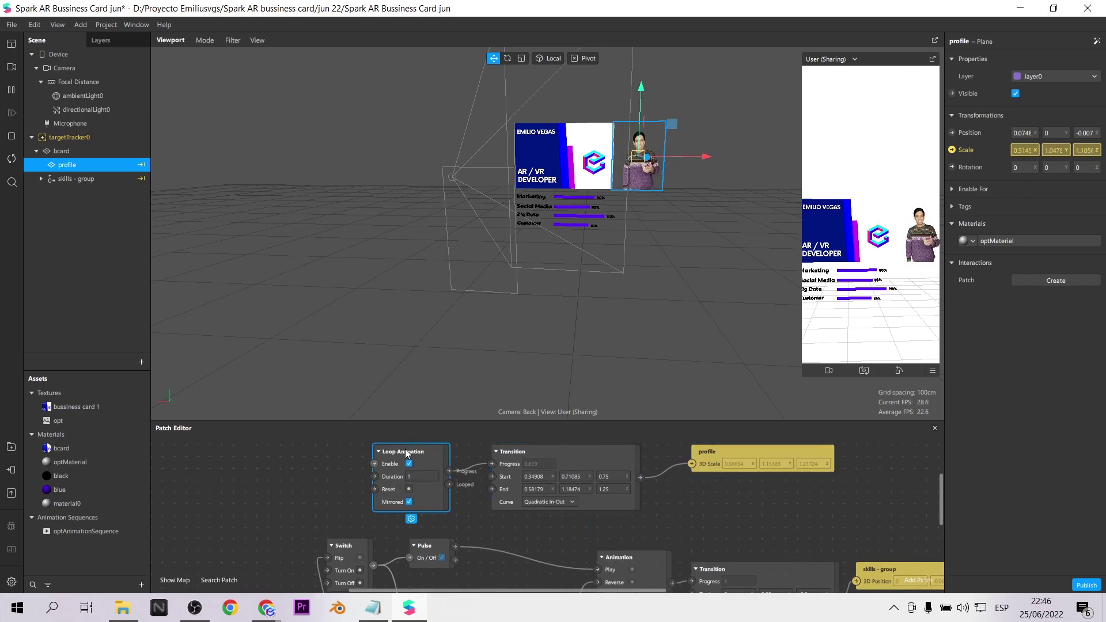
{"action": "key", "text": "Delete"}
{"action": "scroll", "coordinate": [452, 488], "scroll_direction": "down", "scroll_amount": 1}
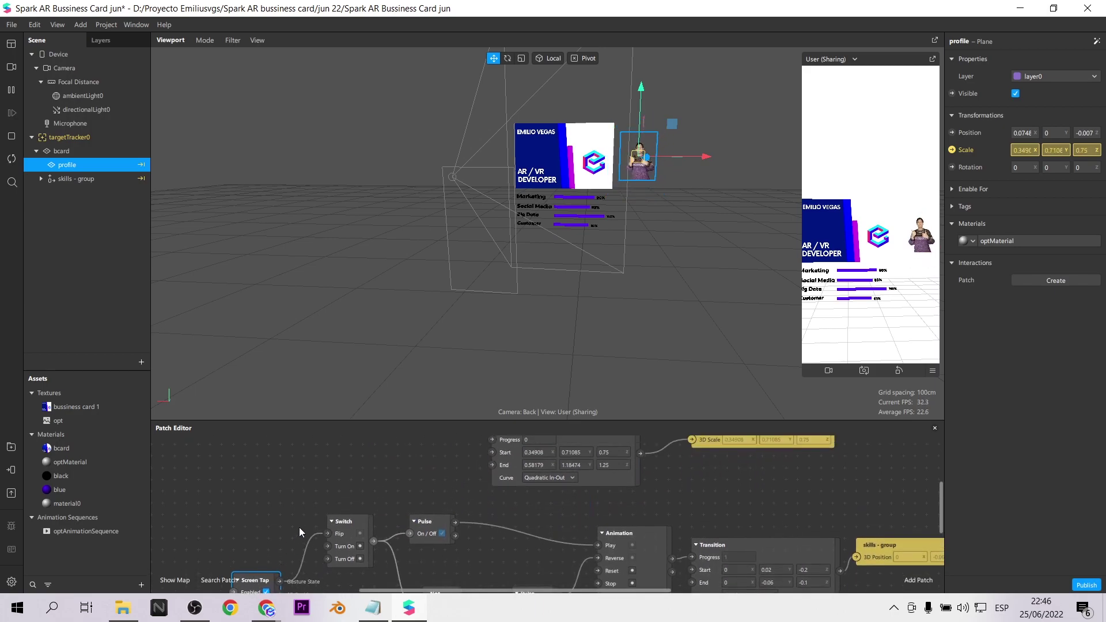
{"action": "left_click_drag", "start_coordinate": [280, 581], "coordinate": [492, 476]}
{"action": "scroll", "coordinate": [404, 467], "scroll_direction": "up", "scroll_amount": 1}
{"action": "double_click", "coordinate": [362, 496]}
{"action": "type", "text": "ani"}
{"action": "key", "text": "Return"}
{"action": "left_click_drag", "start_coordinate": [517, 531], "coordinate": [421, 461]}
{"action": "left_click_drag", "start_coordinate": [436, 475], "coordinate": [492, 462]}
Step: Connect Screen Tap to the profile Animation's Play input and test it by tapping in the preview with Simulate Touch
{"action": "scroll", "coordinate": [240, 488], "scroll_direction": "down", "scroll_amount": 1}
{"action": "left_click_drag", "start_coordinate": [279, 578], "coordinate": [360, 451]}
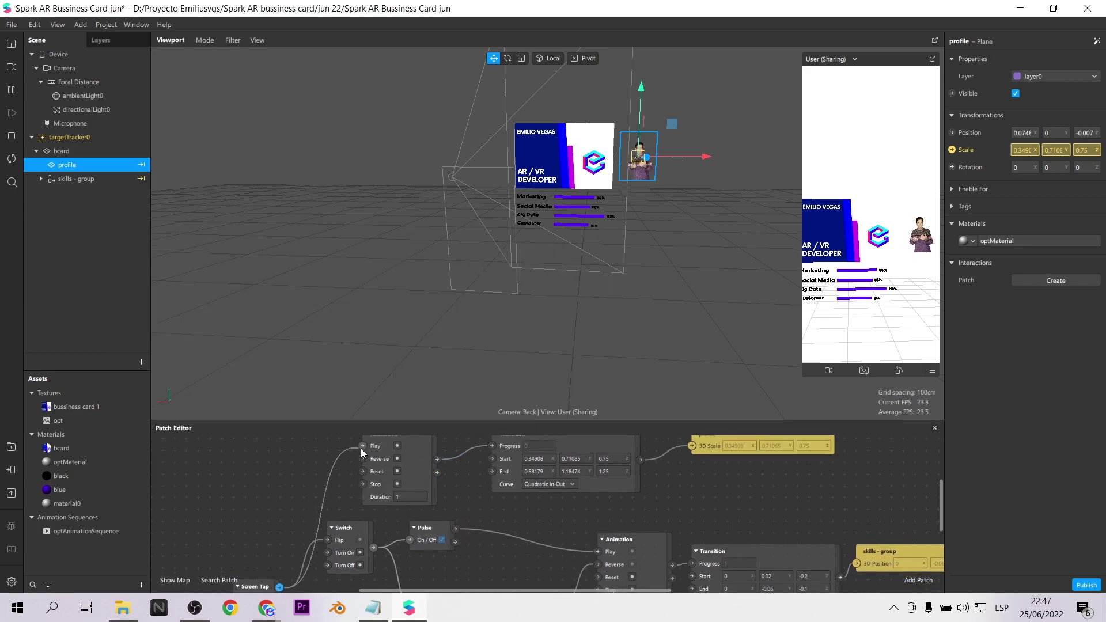
{"action": "left_click", "coordinate": [932, 371]}
{"action": "left_click", "coordinate": [946, 374]}
{"action": "left_click", "coordinate": [839, 237]}
{"action": "left_click", "coordinate": [897, 329]}
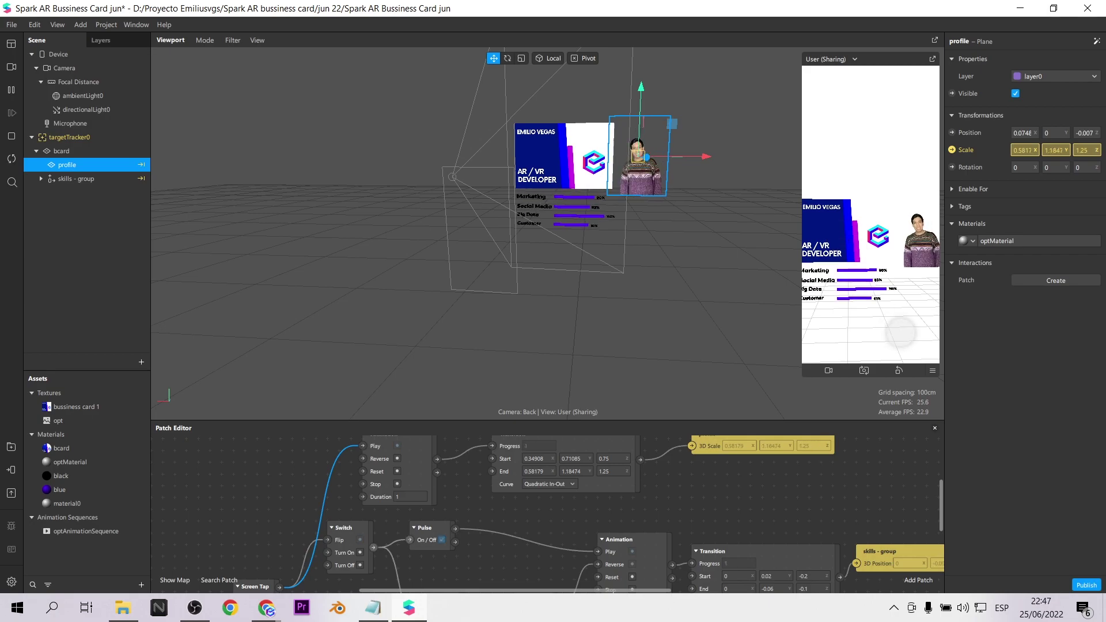
Step: Replace the profile's 3D Scale patch with a 3D Position patch and connect the profile Transition's output to it
{"action": "scroll", "coordinate": [477, 492], "scroll_direction": "up", "scroll_amount": 1}
{"action": "left_click", "coordinate": [714, 458]}
{"action": "key", "text": "Delete"}
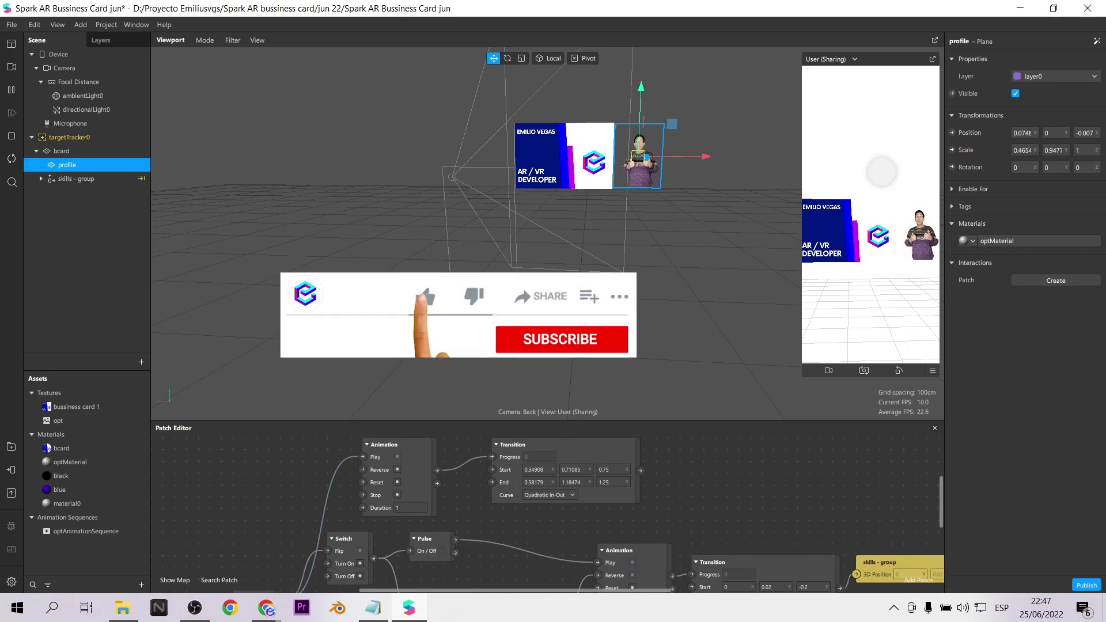
{"action": "left_click", "coordinate": [951, 133]}
{"action": "left_click_drag", "start_coordinate": [599, 525], "coordinate": [732, 458]}
{"action": "left_click_drag", "start_coordinate": [641, 470], "coordinate": [680, 469]}
Step: Set the profile Transition's Start to 0, 0, -0.2 and its End to 0, 0, 0, and restart the preview
{"action": "left_click_drag", "start_coordinate": [546, 470], "coordinate": [522, 483]}
{"action": "type", "text": "00"}
{"action": "left_click_drag", "start_coordinate": [583, 469], "coordinate": [560, 469]}
{"action": "type", "text": "0"}
{"action": "left_click_drag", "start_coordinate": [584, 482], "coordinate": [561, 482]}
{"action": "type", "text": "0"}
{"action": "left_click", "coordinate": [610, 469]}
{"action": "type", "text": "-0.2"}
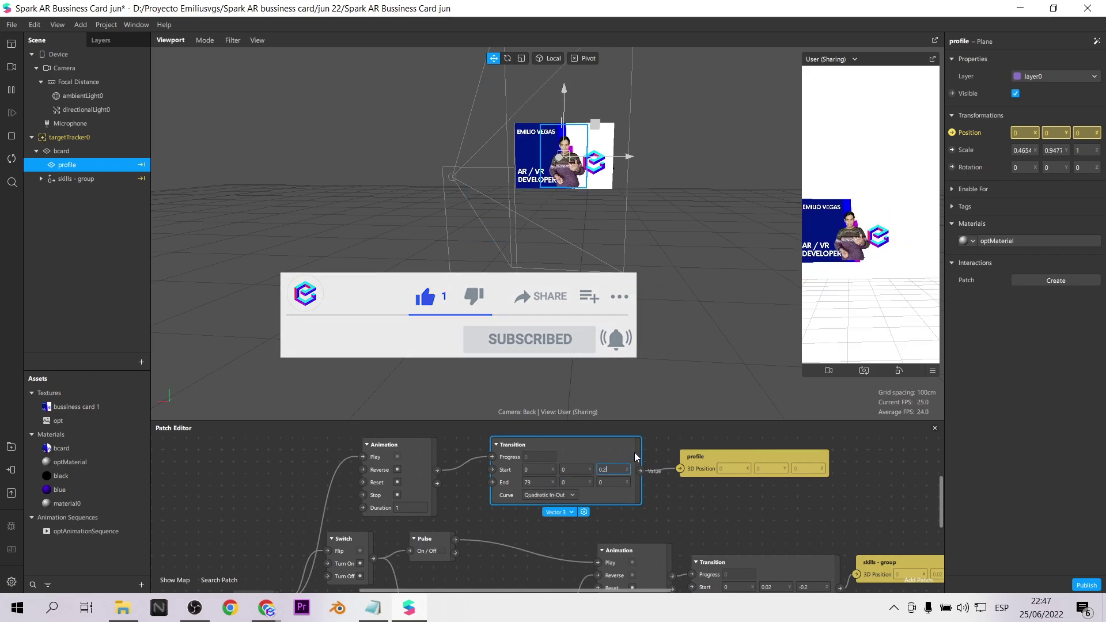
{"action": "key", "text": "Return"}
{"action": "key", "text": "ctrl+r"}
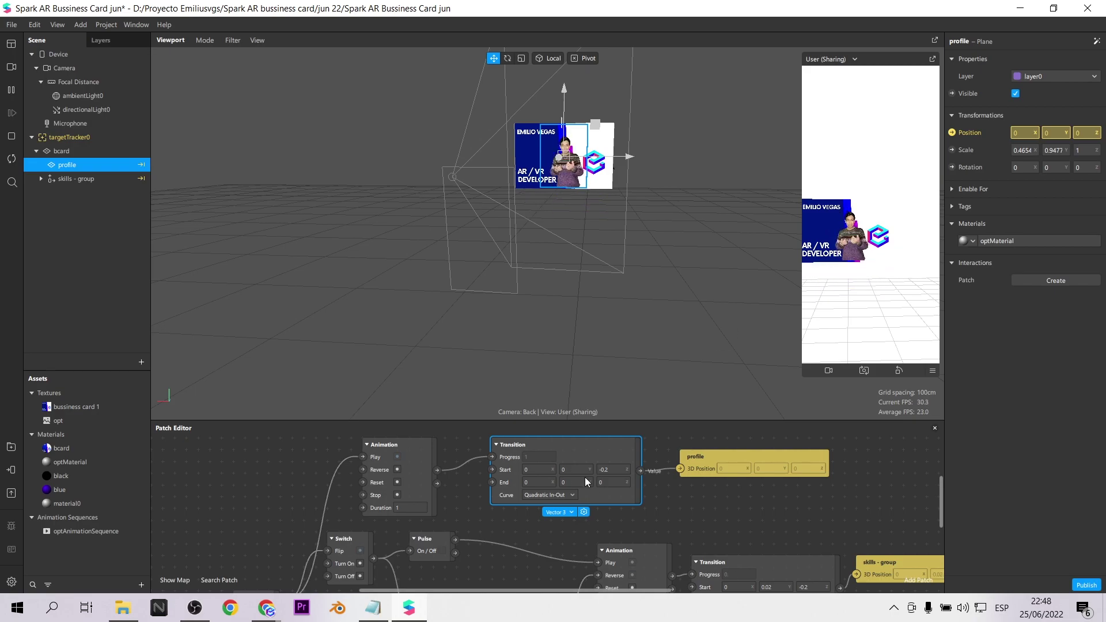
Step: Set the profile Transition's End X to 0.08 after trying 0.09
{"action": "left_click", "coordinate": [536, 482]}
{"action": "type", "text": "0.09"}
{"action": "key", "text": "Return"}
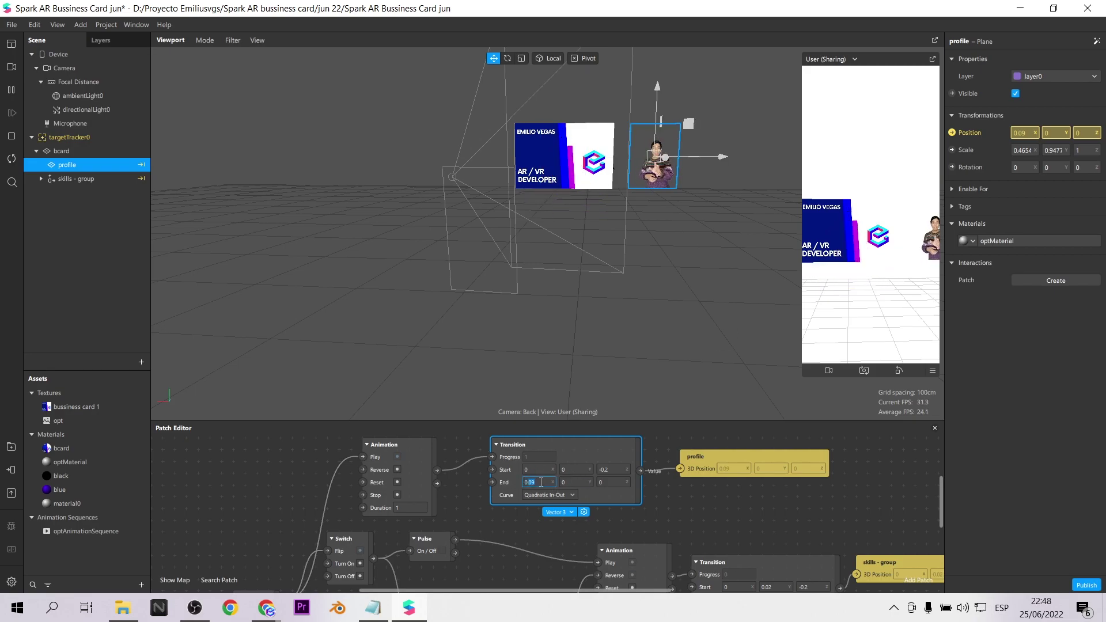
{"action": "type", "text": "0.08"}
{"action": "key", "text": "Return"}
Step: Check the profile's slide-out animation by tapping in the preview with Simulate Touch
{"action": "left_click", "coordinate": [847, 222]}
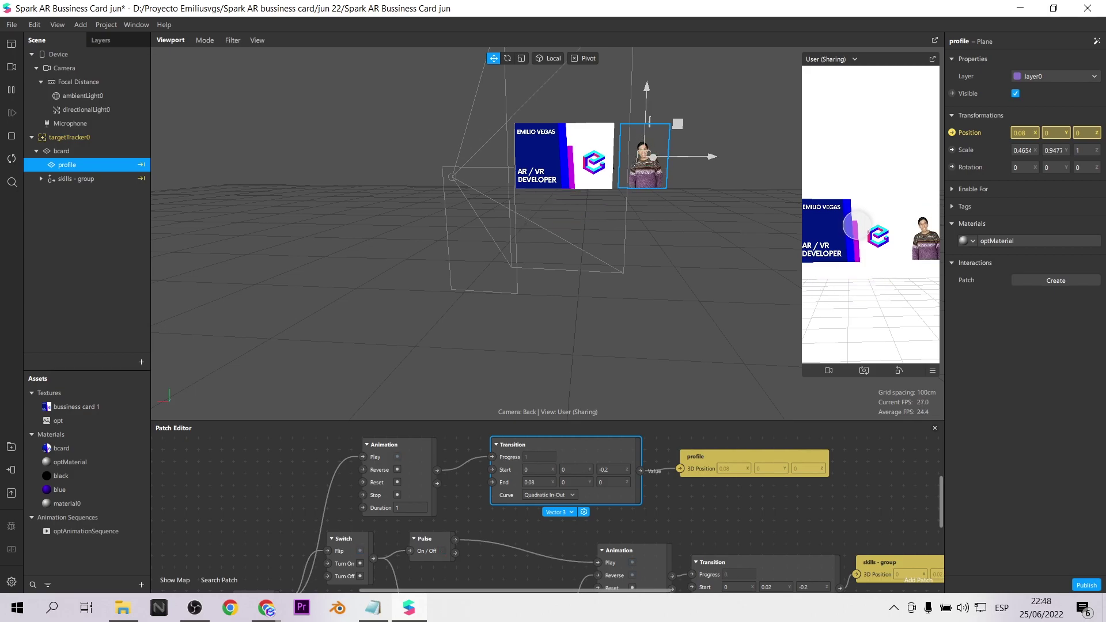
{"action": "left_click", "coordinate": [841, 227]}
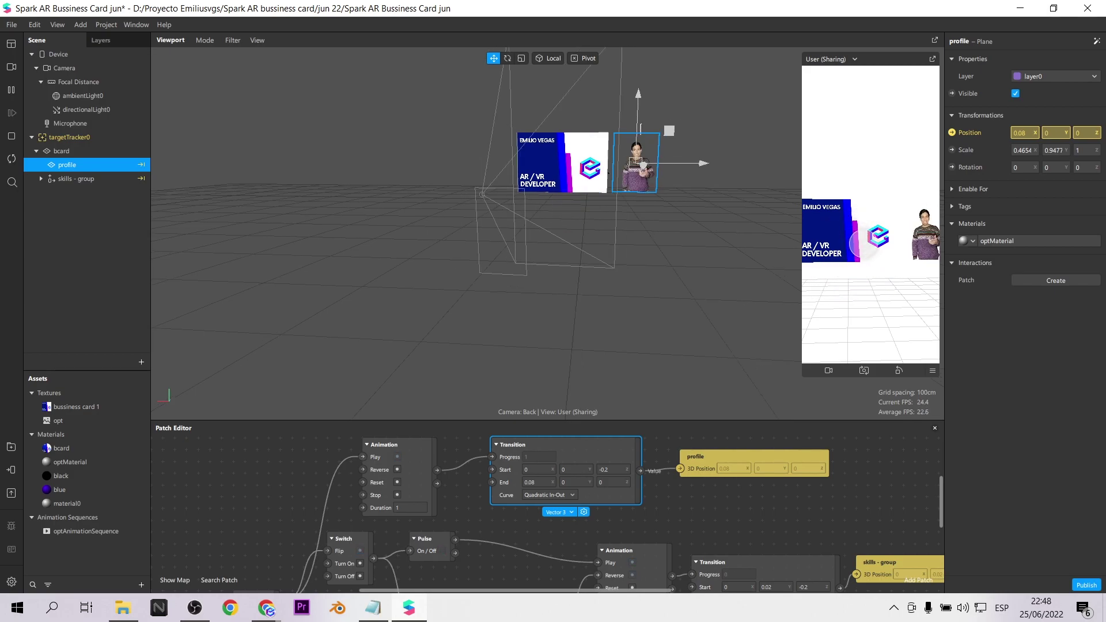
{"action": "left_click", "coordinate": [932, 370]}
{"action": "left_click", "coordinate": [951, 393]}
{"action": "left_click_drag", "start_coordinate": [903, 313], "coordinate": [907, 318]}
{"action": "left_click", "coordinate": [932, 371]}
{"action": "left_click", "coordinate": [947, 376]}
{"action": "left_click", "coordinate": [844, 229]}
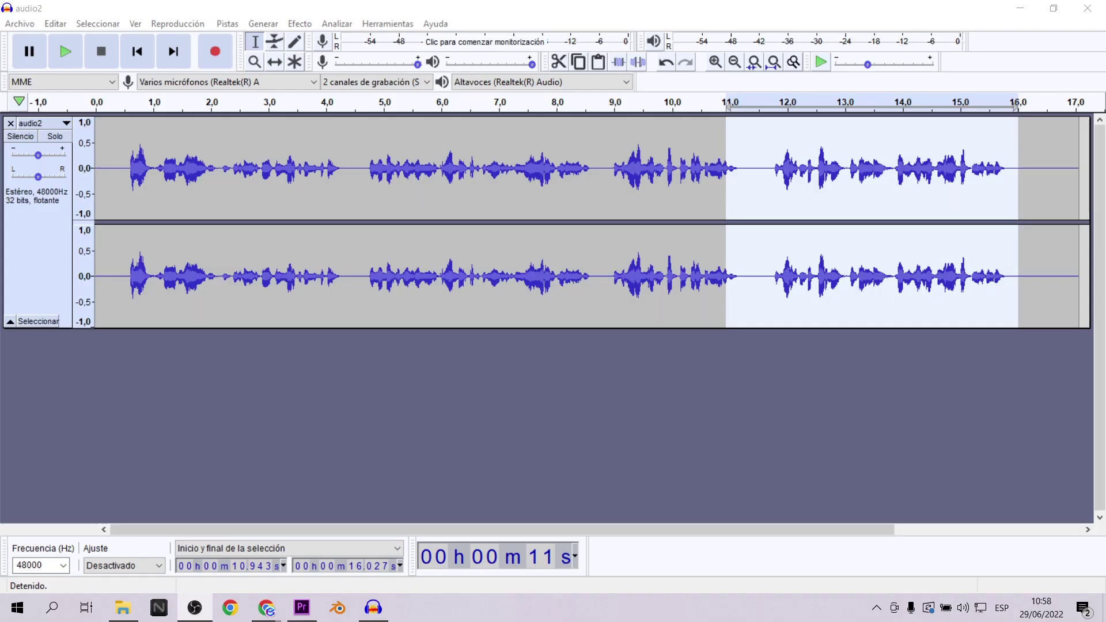
Step: Switch to Audacity and play back the audio2 voice track from different points of the waveform
{"action": "left_click_drag", "start_coordinate": [637, 236], "coordinate": [812, 173]}
{"action": "left_click", "coordinate": [888, 169]}
{"action": "left_click_drag", "start_coordinate": [1015, 161], "coordinate": [321, 176]}
{"action": "left_click", "coordinate": [157, 172]}
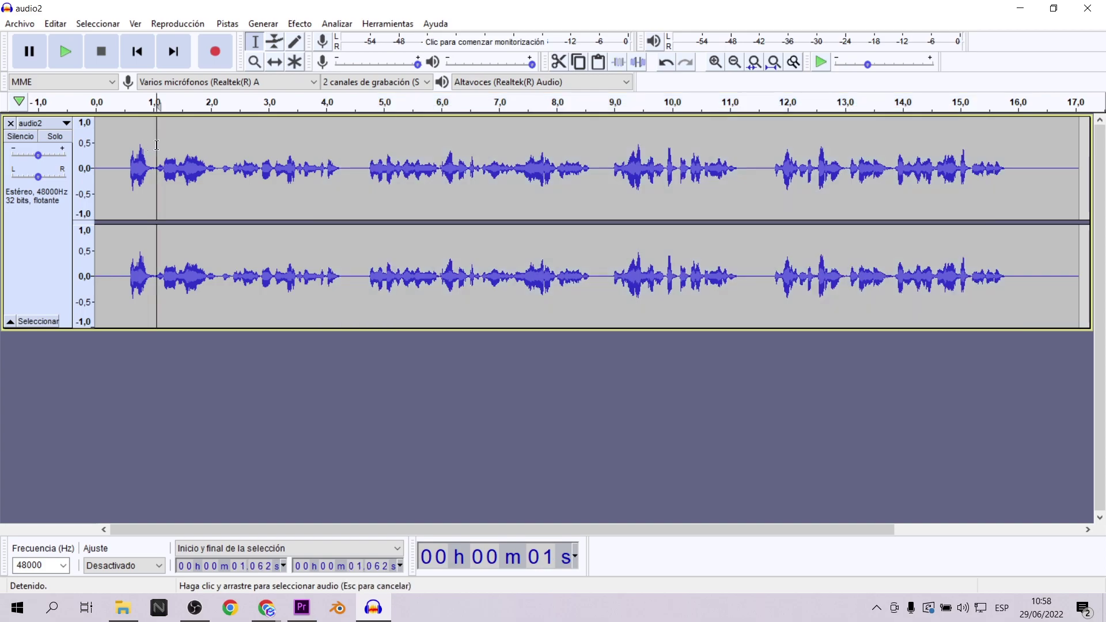
{"action": "left_click", "coordinate": [64, 51]}
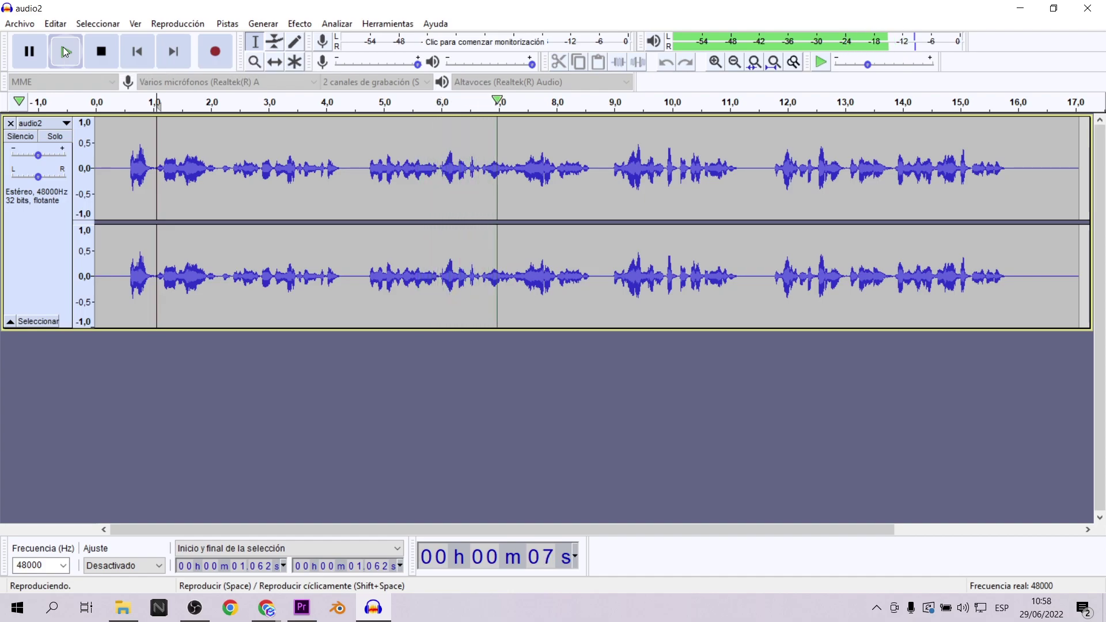
{"action": "left_click", "coordinate": [63, 47]}
{"action": "left_click", "coordinate": [64, 47]}
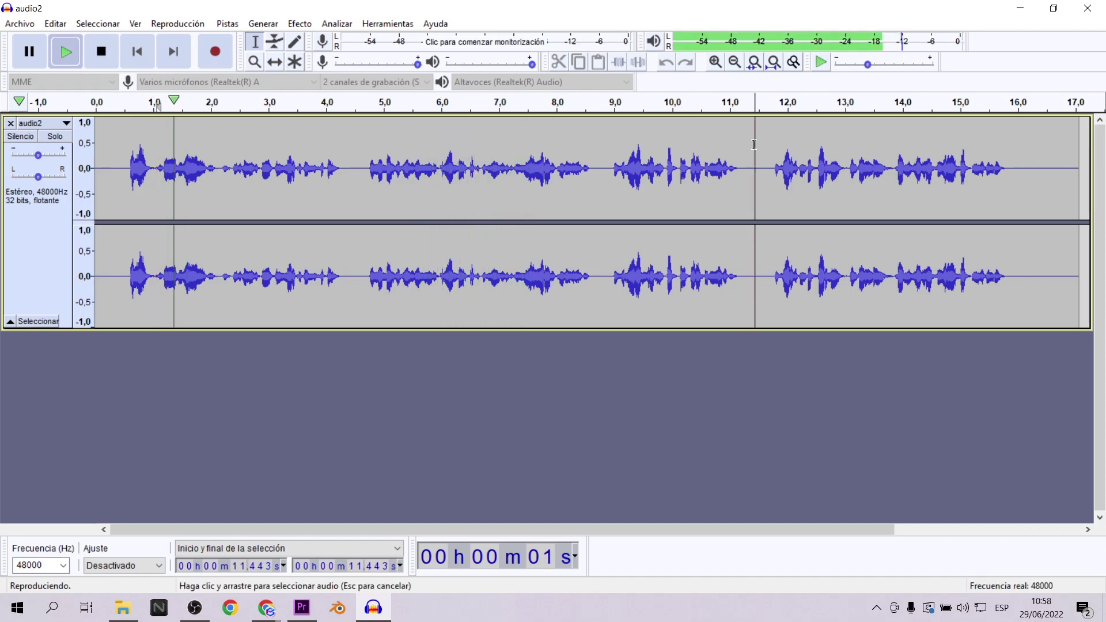
{"action": "left_click_drag", "start_coordinate": [754, 173], "coordinate": [648, 173]}
{"action": "left_click", "coordinate": [68, 57]}
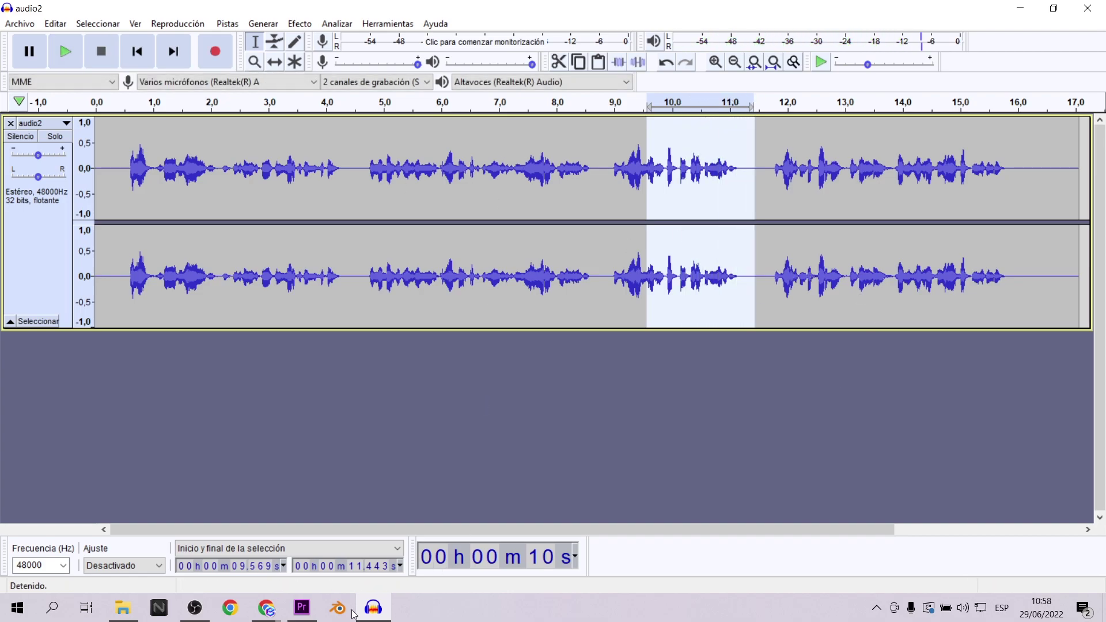
{"action": "left_click", "coordinate": [195, 608]}
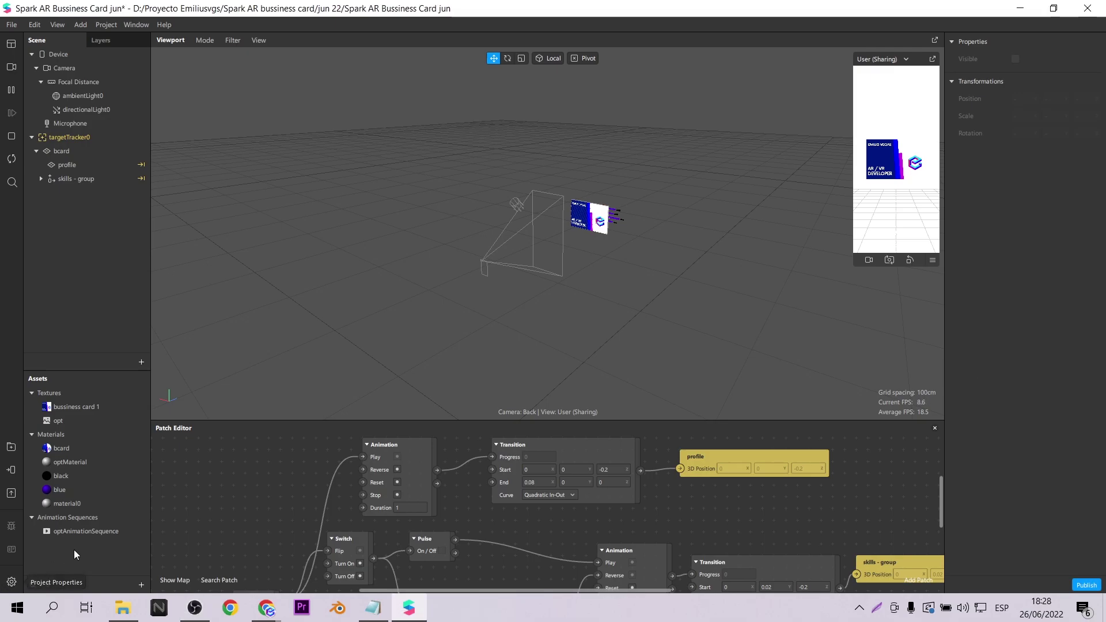
Step: Back in Spark AR Studio, add an Audio Playback Controller and import audio_cv from the computer as its audio
{"action": "left_click", "coordinate": [140, 585]}
{"action": "mouse_move", "coordinate": [192, 520]}
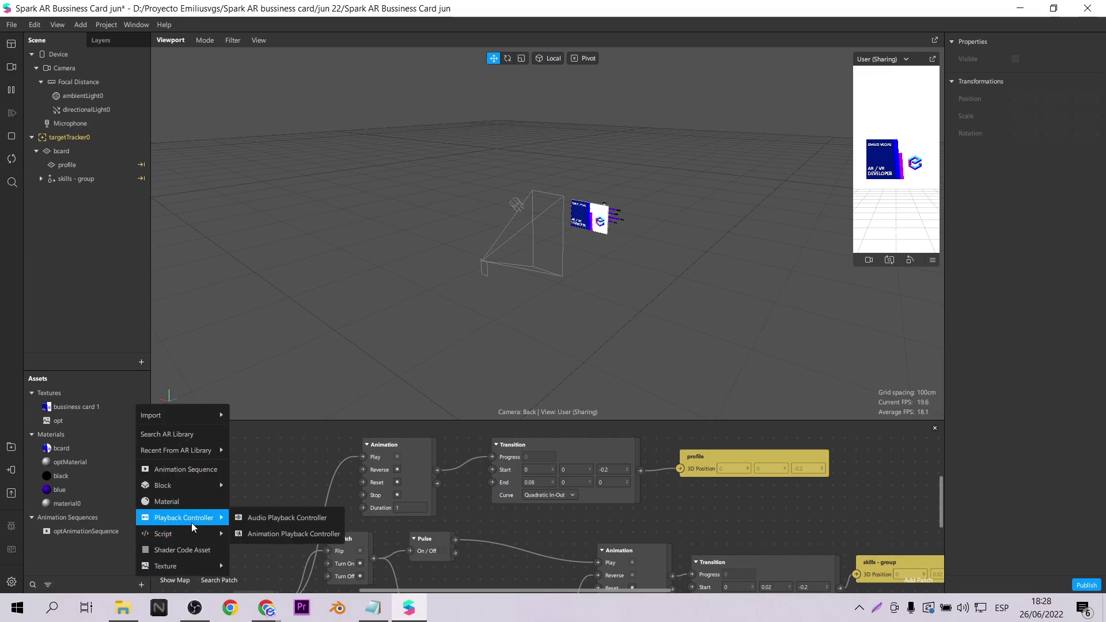
{"action": "left_click", "coordinate": [271, 516]}
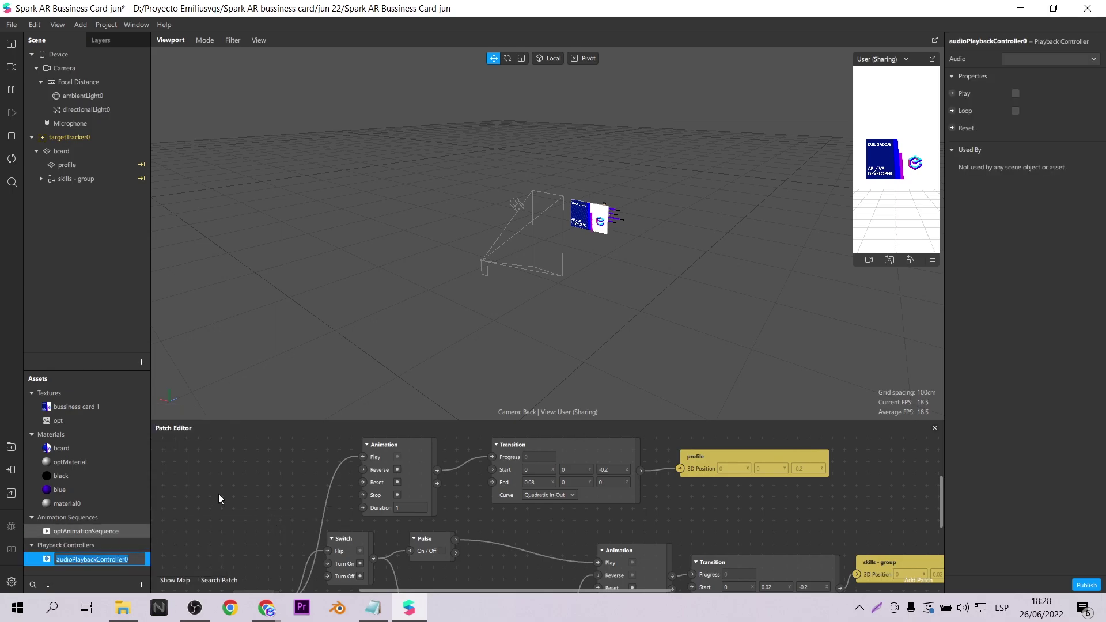
{"action": "key", "text": "Return"}
{"action": "left_click", "coordinate": [1052, 59]}
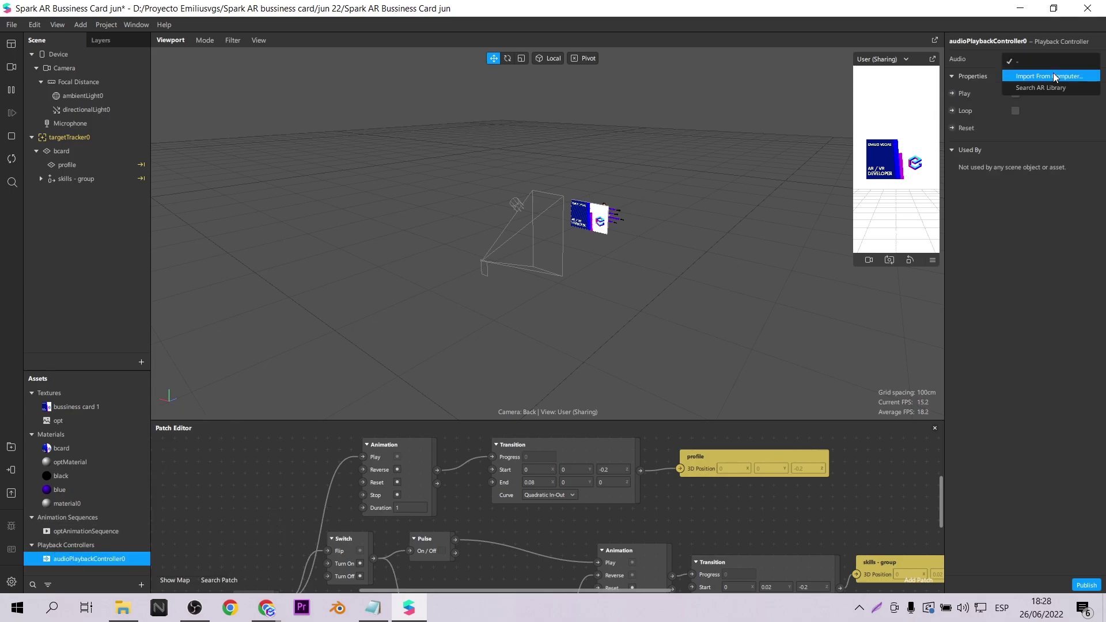
{"action": "left_click", "coordinate": [1050, 76]}
{"action": "left_click", "coordinate": [353, 160]}
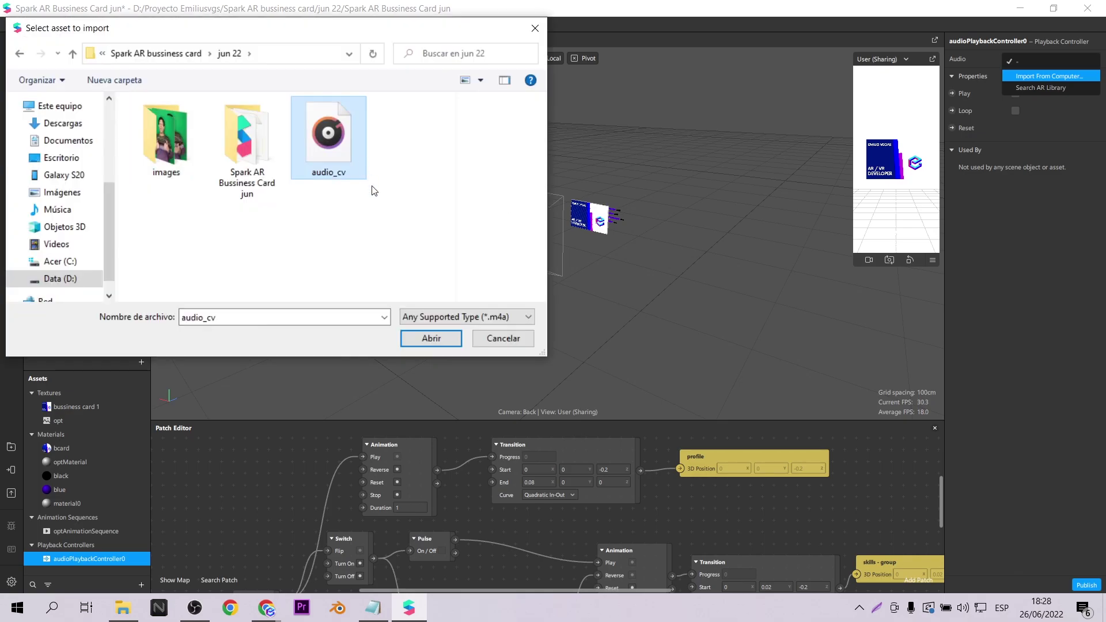
{"action": "left_click", "coordinate": [431, 339]}
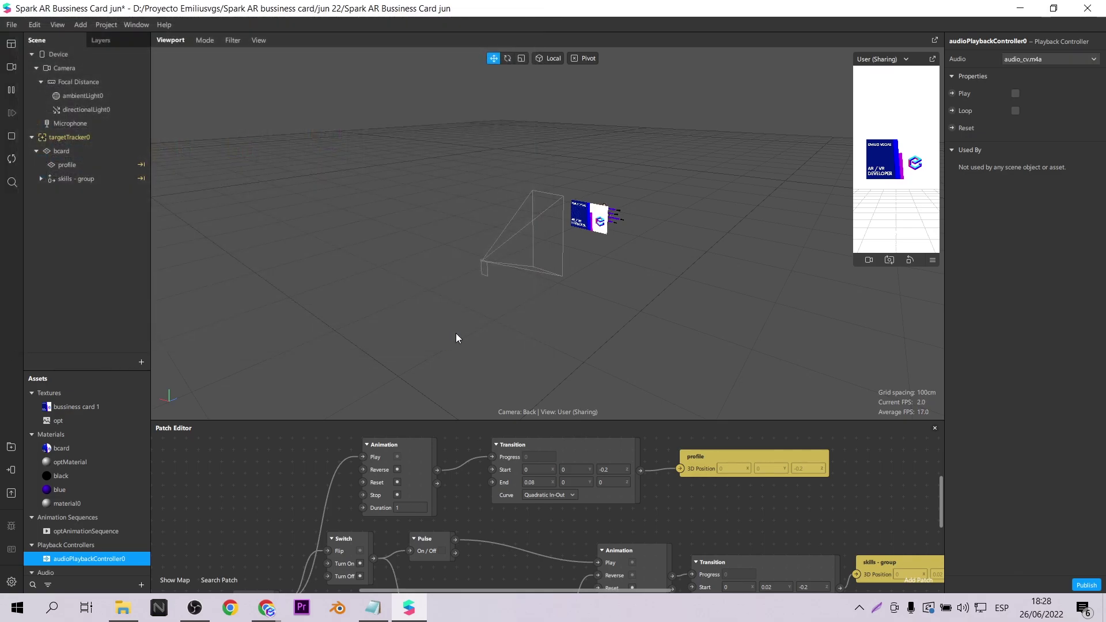
Step: Add Multi-Clip Patches for audio_cv.m4a and spread the generated patches out below the existing graph
{"action": "scroll", "coordinate": [116, 497], "scroll_direction": "down", "scroll_amount": 1}
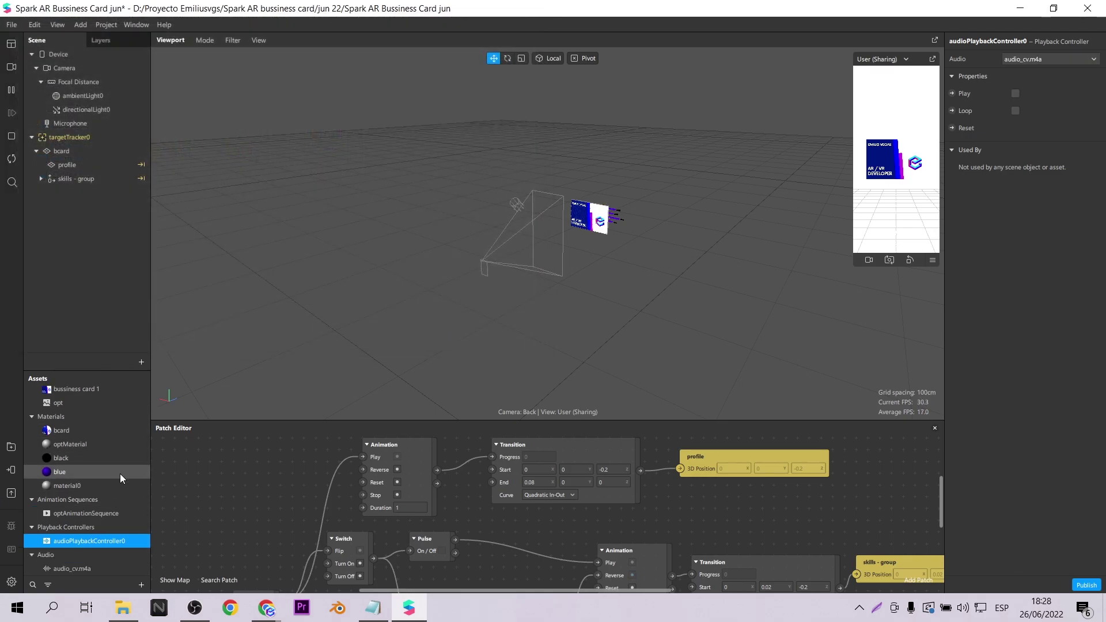
{"action": "left_click", "coordinate": [78, 568]}
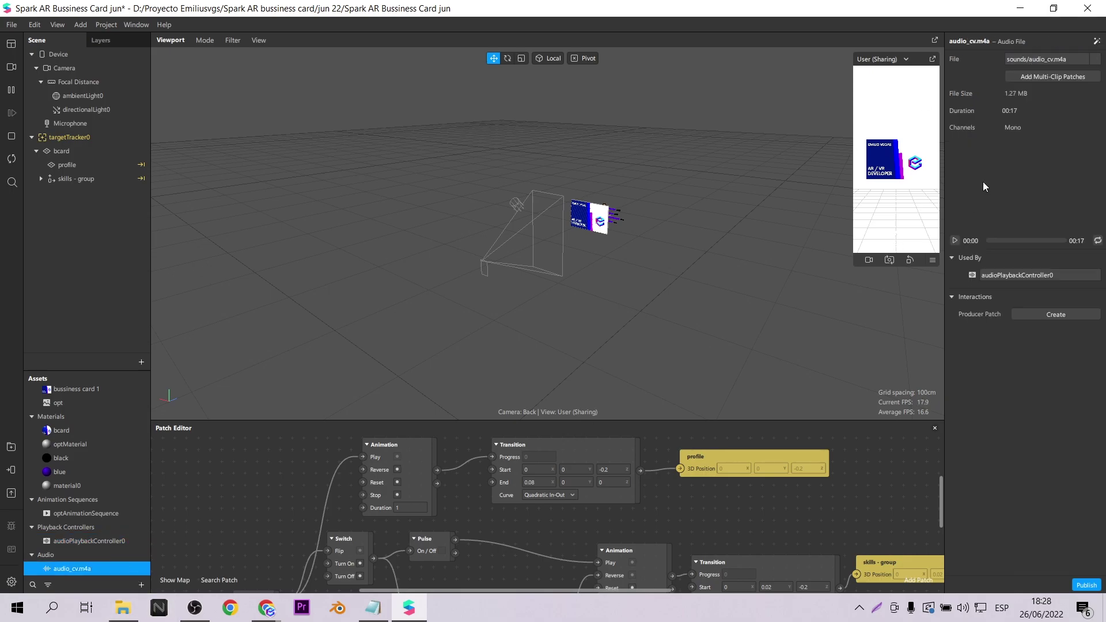
{"action": "left_click", "coordinate": [1052, 77]}
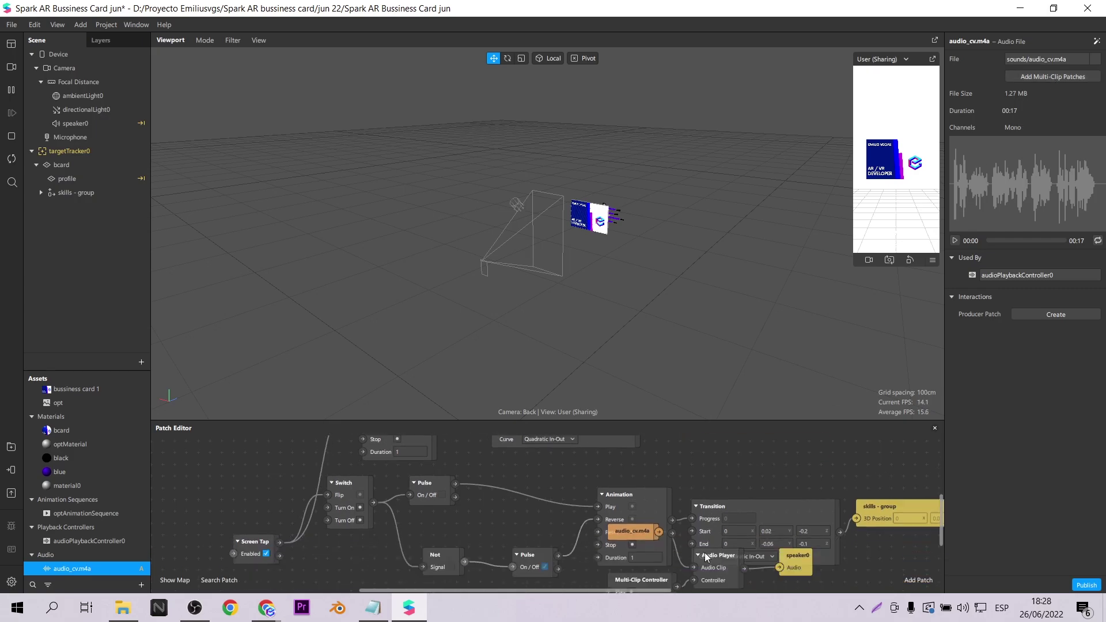
{"action": "scroll", "coordinate": [704, 552], "scroll_direction": "down", "scroll_amount": 3}
{"action": "left_click_drag", "start_coordinate": [720, 479], "coordinate": [731, 554]}
{"action": "left_click_drag", "start_coordinate": [798, 470], "coordinate": [898, 550]}
{"action": "left_click_drag", "start_coordinate": [651, 513], "coordinate": [575, 554]}
{"action": "left_click", "coordinate": [634, 451]}
{"action": "left_click_drag", "start_coordinate": [644, 530], "coordinate": [651, 528]}
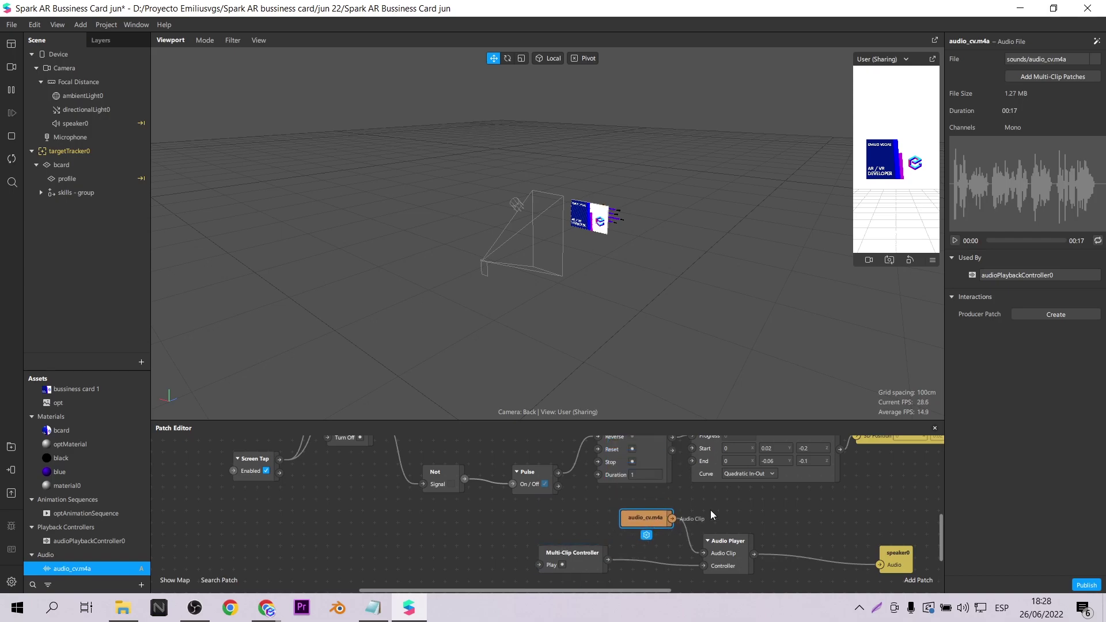
Step: Replace the Multi-Clip Controller with a Single-Clip Controller feeding the Audio Player, and connect Screen Tap to its Play input
{"action": "scroll", "coordinate": [708, 509], "scroll_direction": "down", "scroll_amount": 1}
{"action": "left_click", "coordinate": [563, 537]}
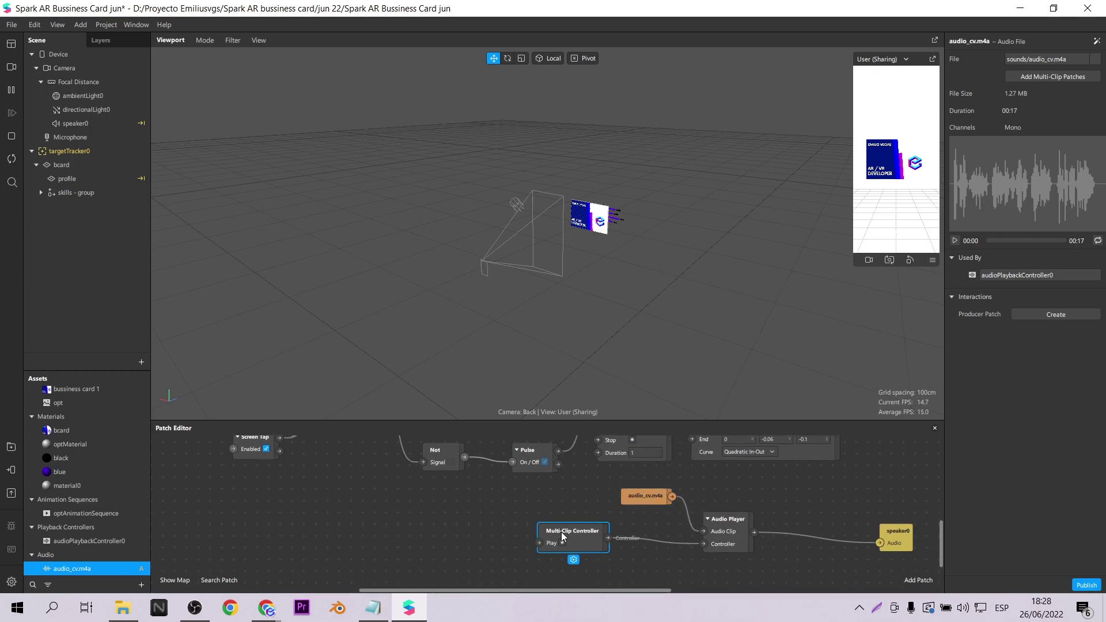
{"action": "key", "text": "Delete"}
{"action": "double_click", "coordinate": [561, 544]}
{"action": "type", "text": "clip"}
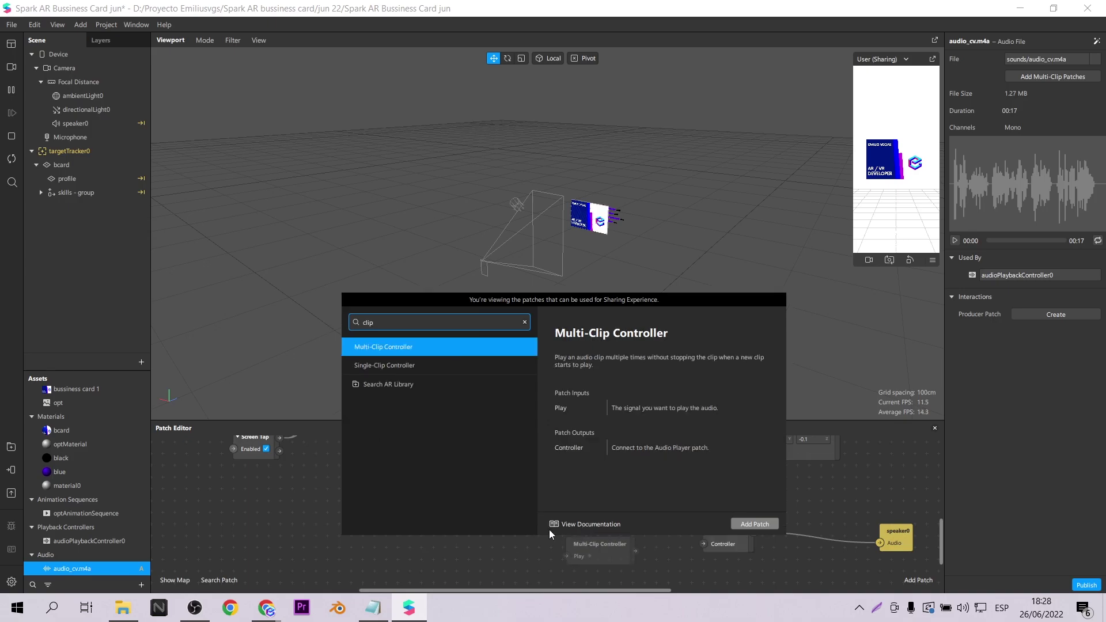
{"action": "left_click", "coordinate": [403, 364]}
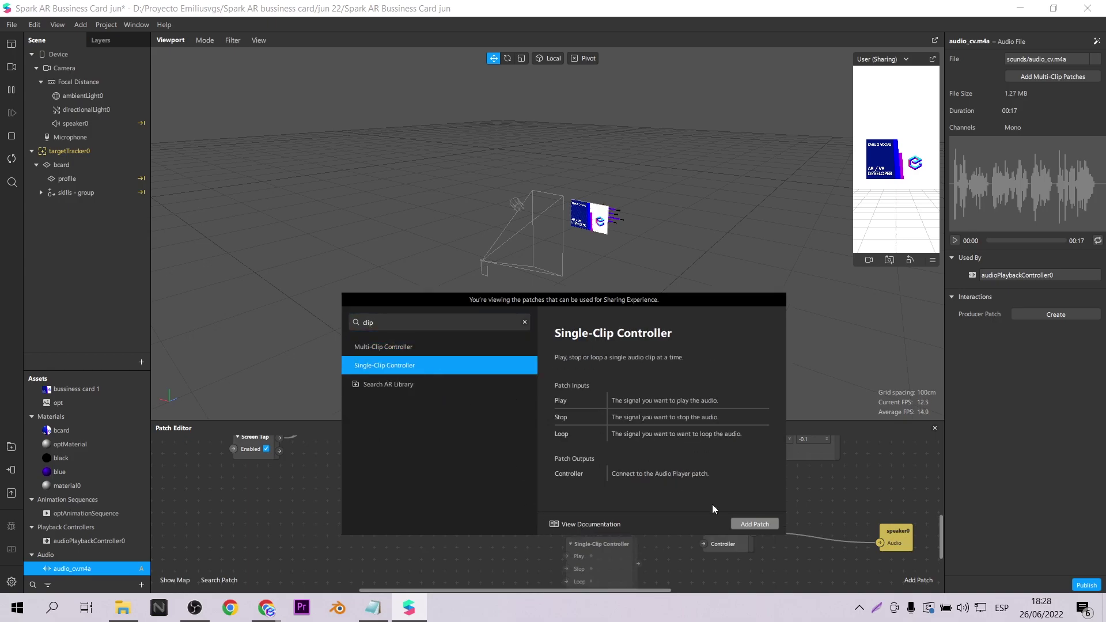
{"action": "left_click", "coordinate": [752, 526]}
{"action": "left_click_drag", "start_coordinate": [707, 543], "coordinate": [706, 542]}
{"action": "scroll", "coordinate": [337, 483], "scroll_direction": "up", "scroll_amount": 1}
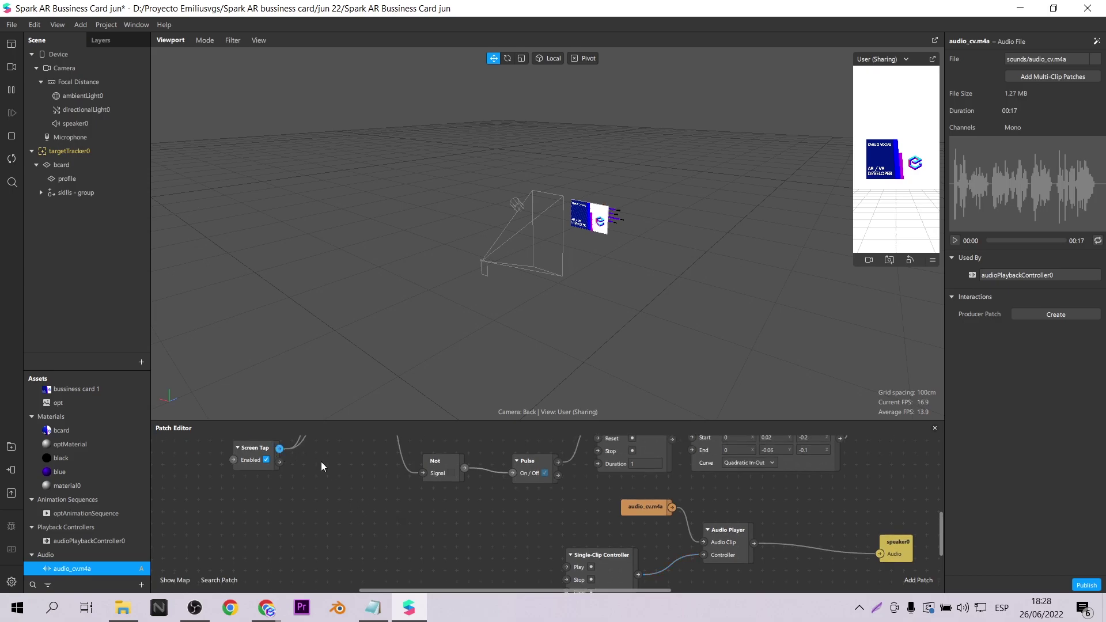
{"action": "left_click_drag", "start_coordinate": [533, 556], "coordinate": [567, 568]}
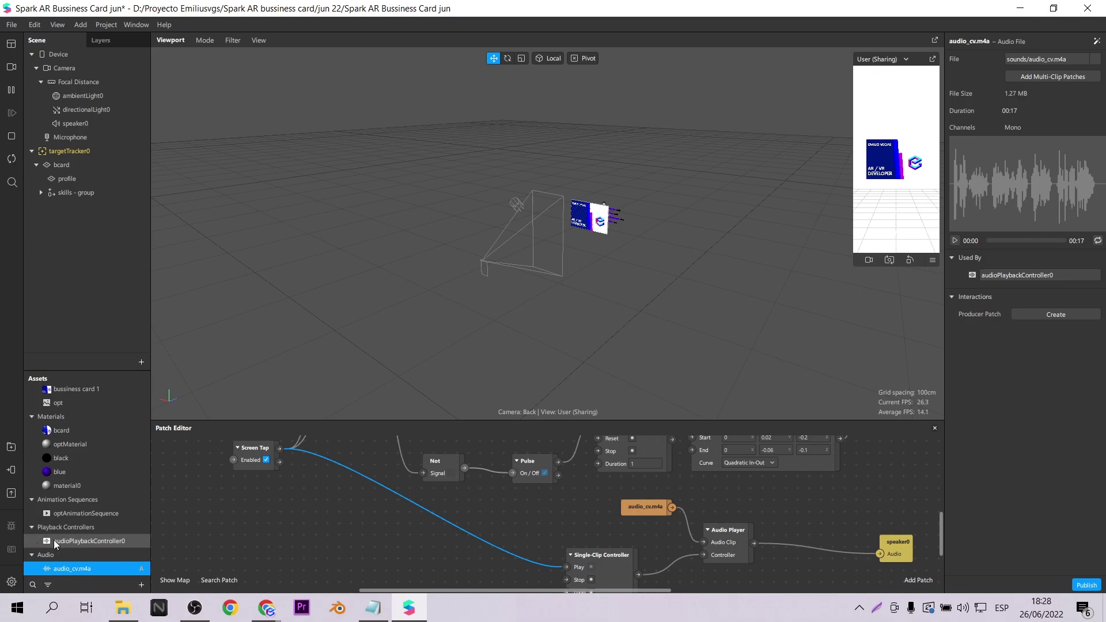
Step: Enable Play and Loop on audioPlaybackController0 and test the audio by tapping in the preview with Simulate Touch
{"action": "left_click", "coordinate": [87, 541]}
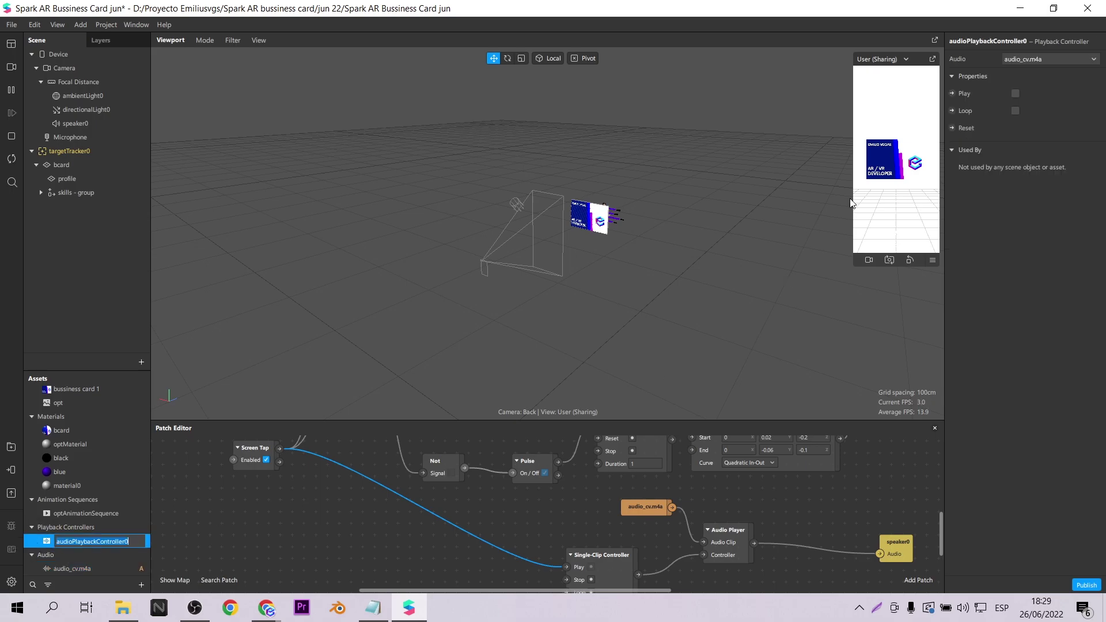
{"action": "left_click", "coordinate": [1015, 110]}
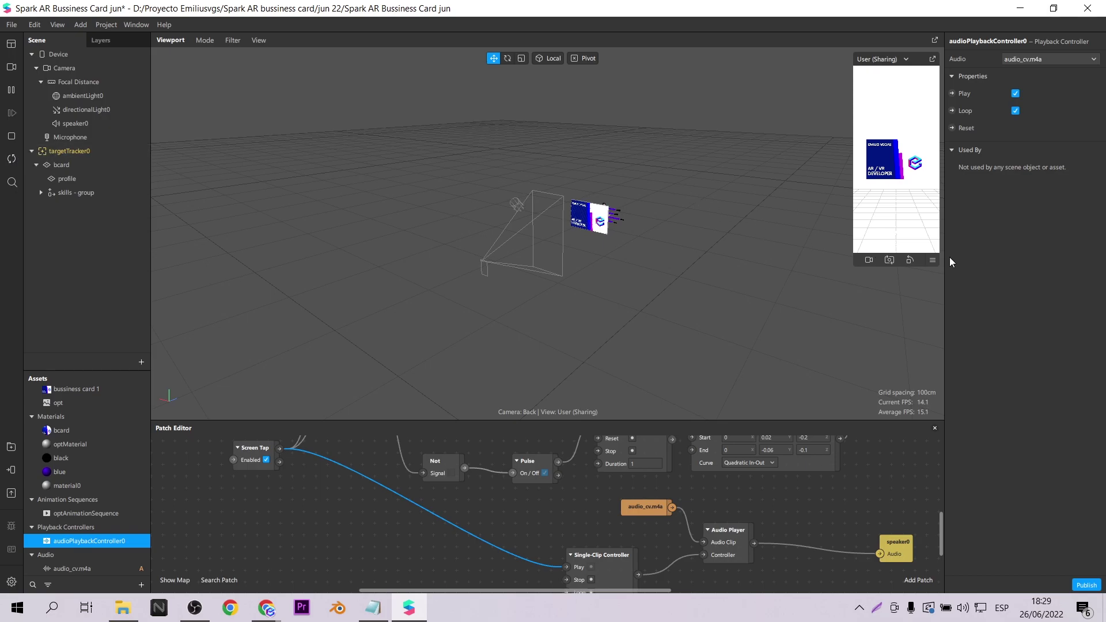
{"action": "left_click", "coordinate": [932, 260]}
{"action": "left_click", "coordinate": [956, 271]}
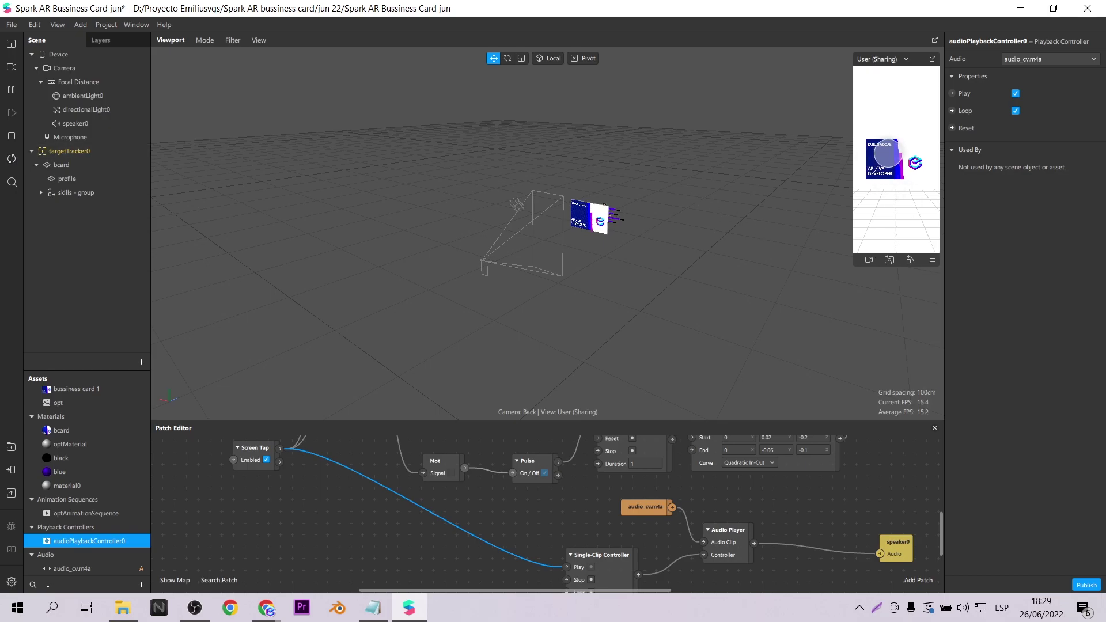
{"action": "left_click", "coordinate": [897, 180]}
Step: Move the audio patches as a group closer to the Screen Tap patch, and shift Screen Tap down toward them
{"action": "scroll", "coordinate": [815, 518], "scroll_direction": "down", "scroll_amount": 2}
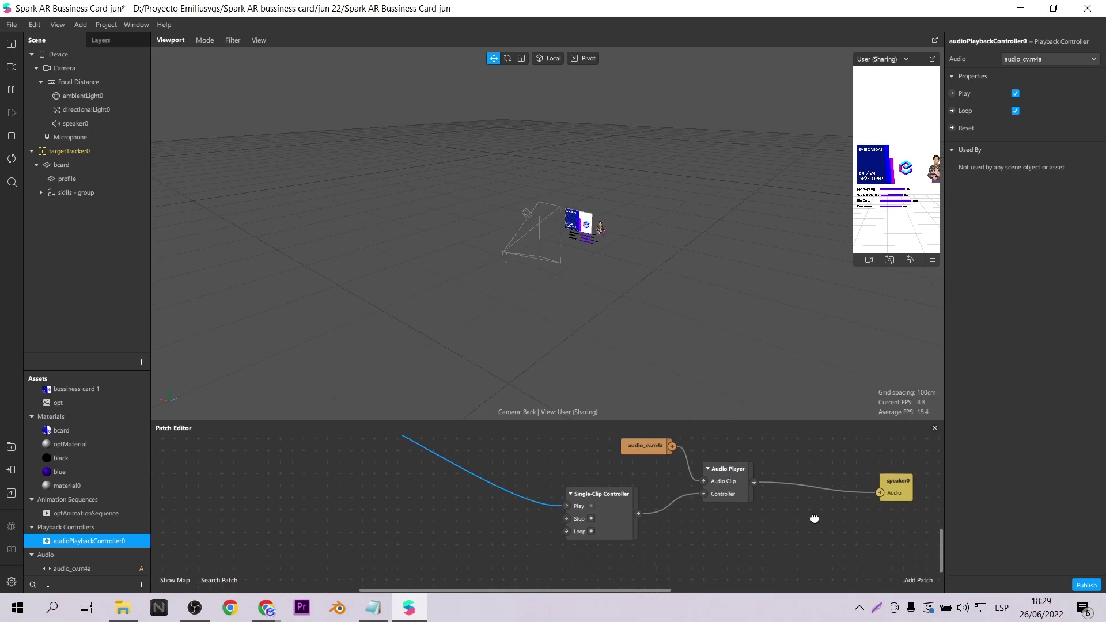
{"action": "scroll", "coordinate": [815, 517], "scroll_direction": "down", "scroll_amount": 3, "text": "ctrl"}
{"action": "left_click_drag", "start_coordinate": [879, 478], "coordinate": [678, 527]}
{"action": "left_click_drag", "start_coordinate": [678, 509], "coordinate": [549, 532]}
{"action": "left_click", "coordinate": [779, 496]}
{"action": "scroll", "coordinate": [779, 496], "scroll_direction": "up", "scroll_amount": 1, "text": "ctrl"}
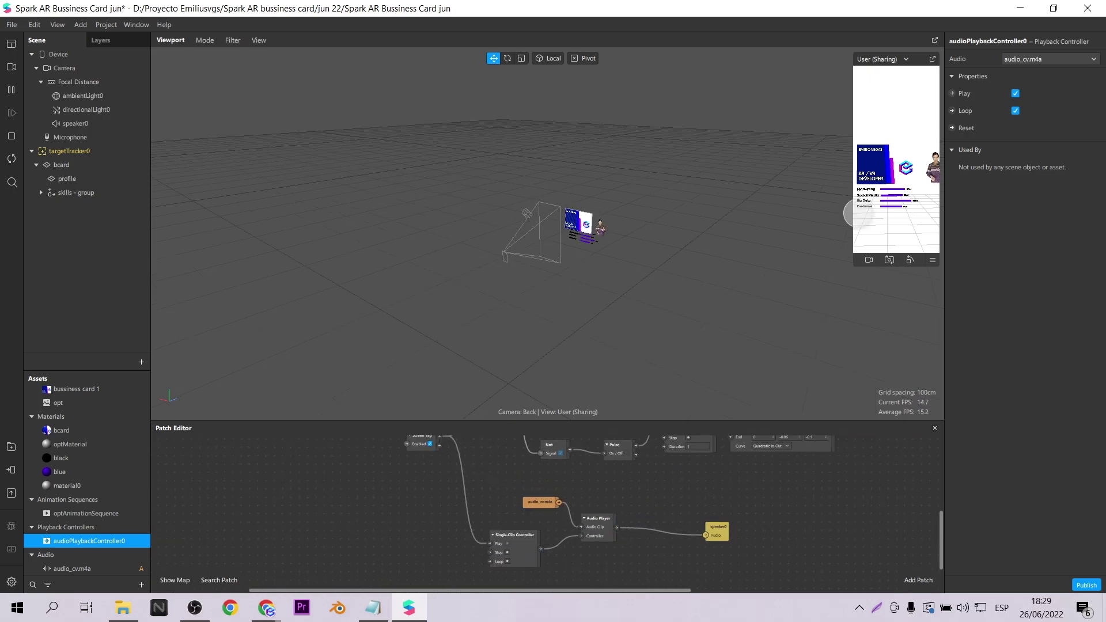
{"action": "left_click_drag", "start_coordinate": [413, 446], "coordinate": [387, 471]}
Step: Try routing Screen Tap through Switch and Pulse patches into the Single-Clip Controller's Play input, then restart and tap in the preview
{"action": "double_click", "coordinate": [483, 484]}
{"action": "type", "text": "swi"}
{"action": "key", "text": "Return"}
{"action": "left_click_drag", "start_coordinate": [490, 542], "coordinate": [490, 543]}
{"action": "left_click_drag", "start_coordinate": [740, 501], "coordinate": [428, 568]}
{"action": "left_click_drag", "start_coordinate": [438, 533], "coordinate": [513, 533]}
{"action": "left_click", "coordinate": [733, 486]}
{"action": "left_click", "coordinate": [11, 159]}
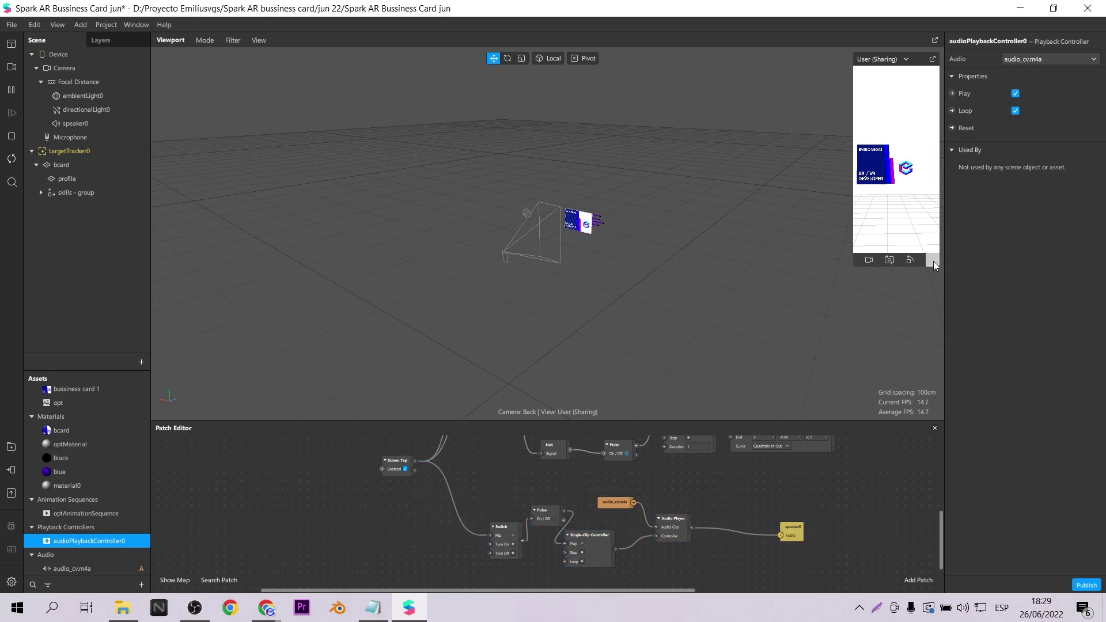
{"action": "left_click", "coordinate": [876, 156]}
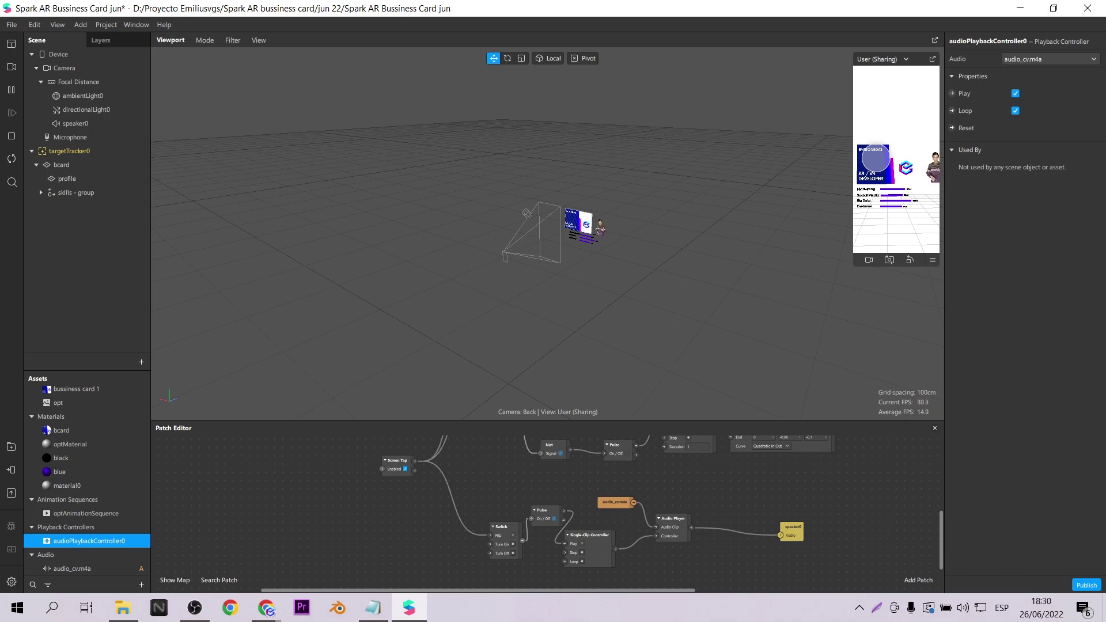
Step: Delete the Switch and Pulse before the Single-Clip Controller and connect Screen Tap directly to its Loop input
{"action": "left_click", "coordinate": [505, 527], "text": "shift"}
{"action": "key", "text": "Delete"}
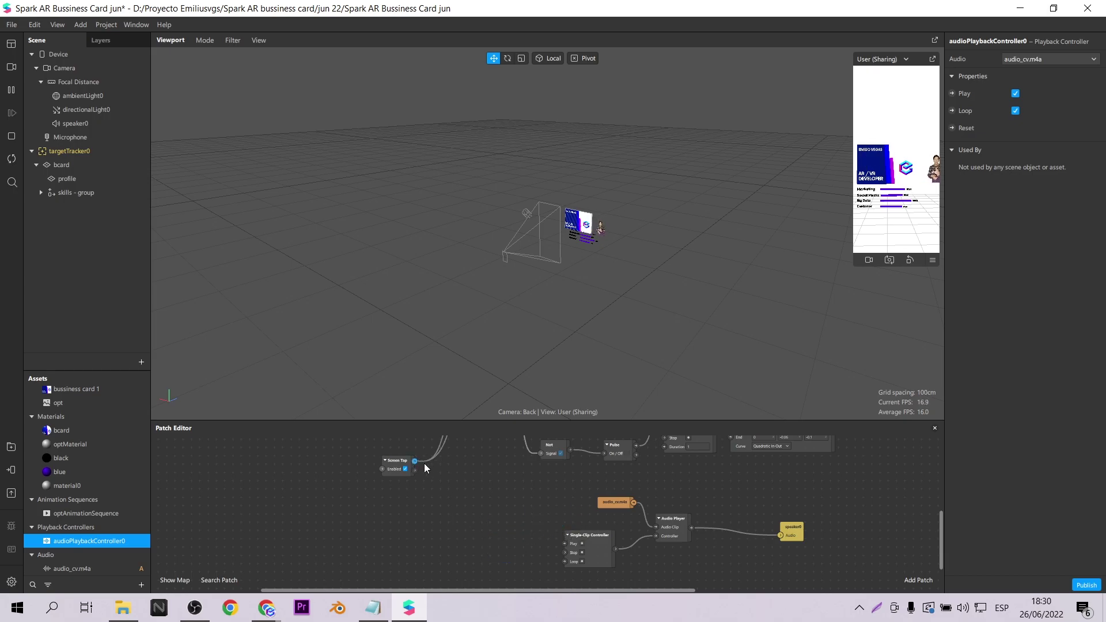
{"action": "left_click_drag", "start_coordinate": [568, 552], "coordinate": [564, 562]}
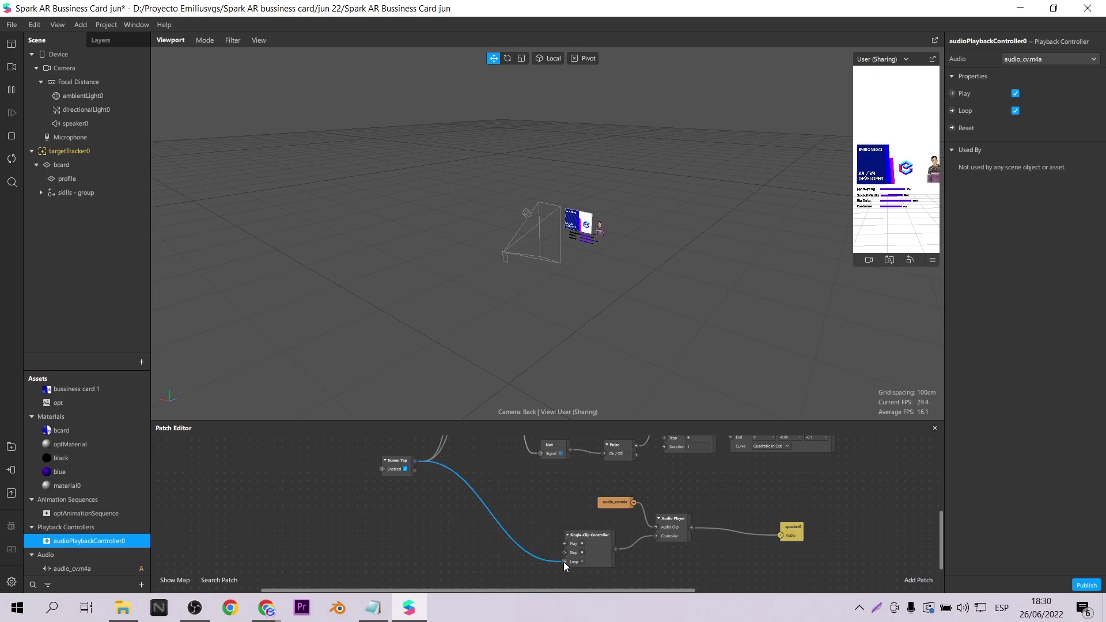